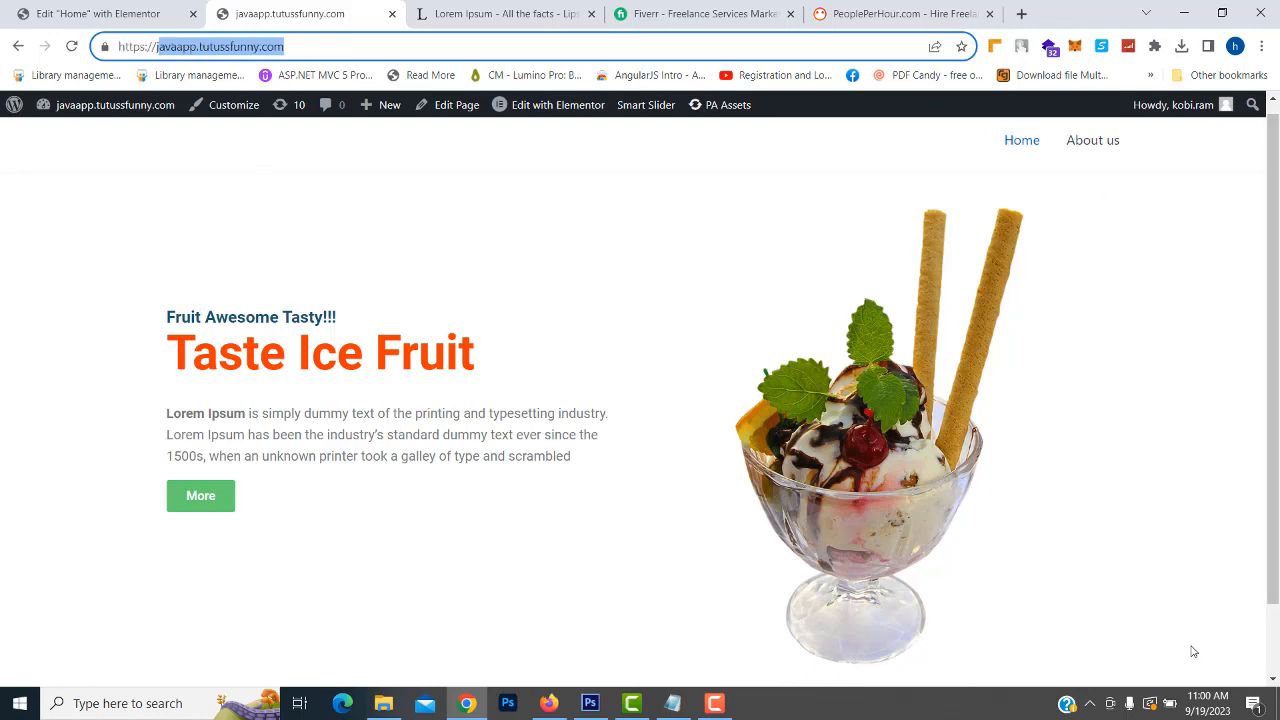
Step: Compare the Fiverr home page with the demo site, and look through the PeoplePerHour home page's categories and testimonials
click(693, 19)
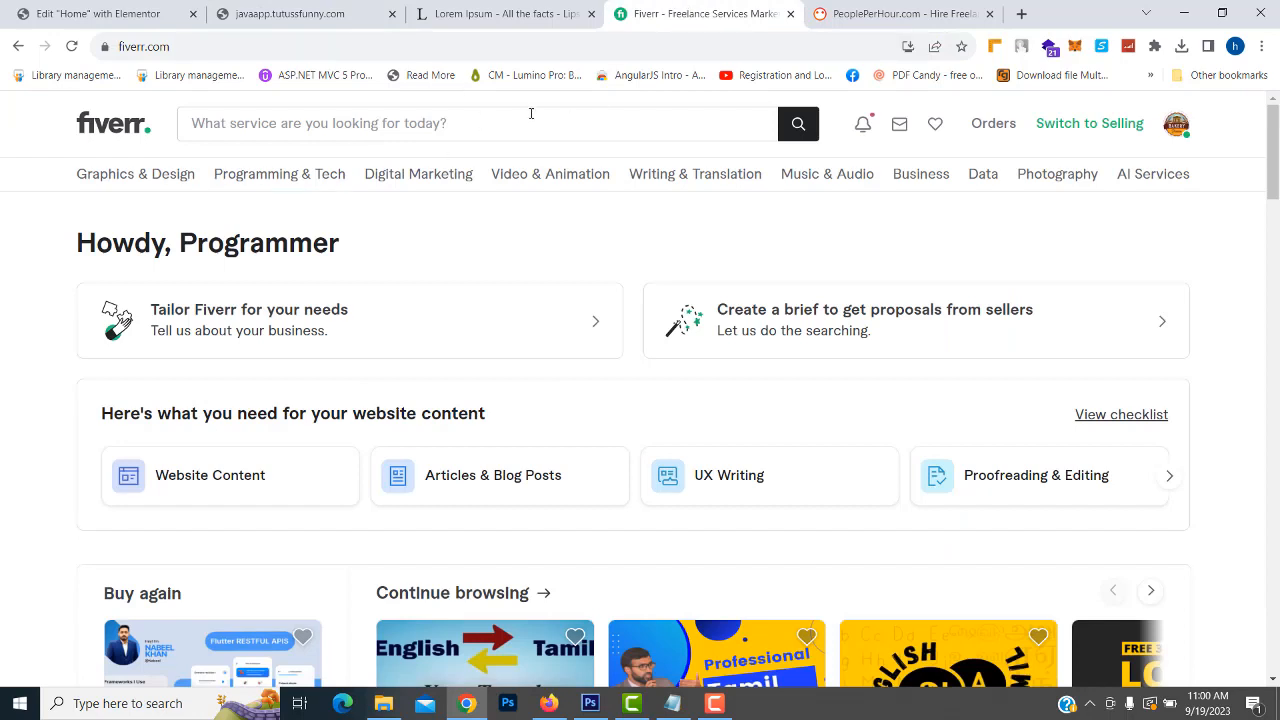
click(382, 33)
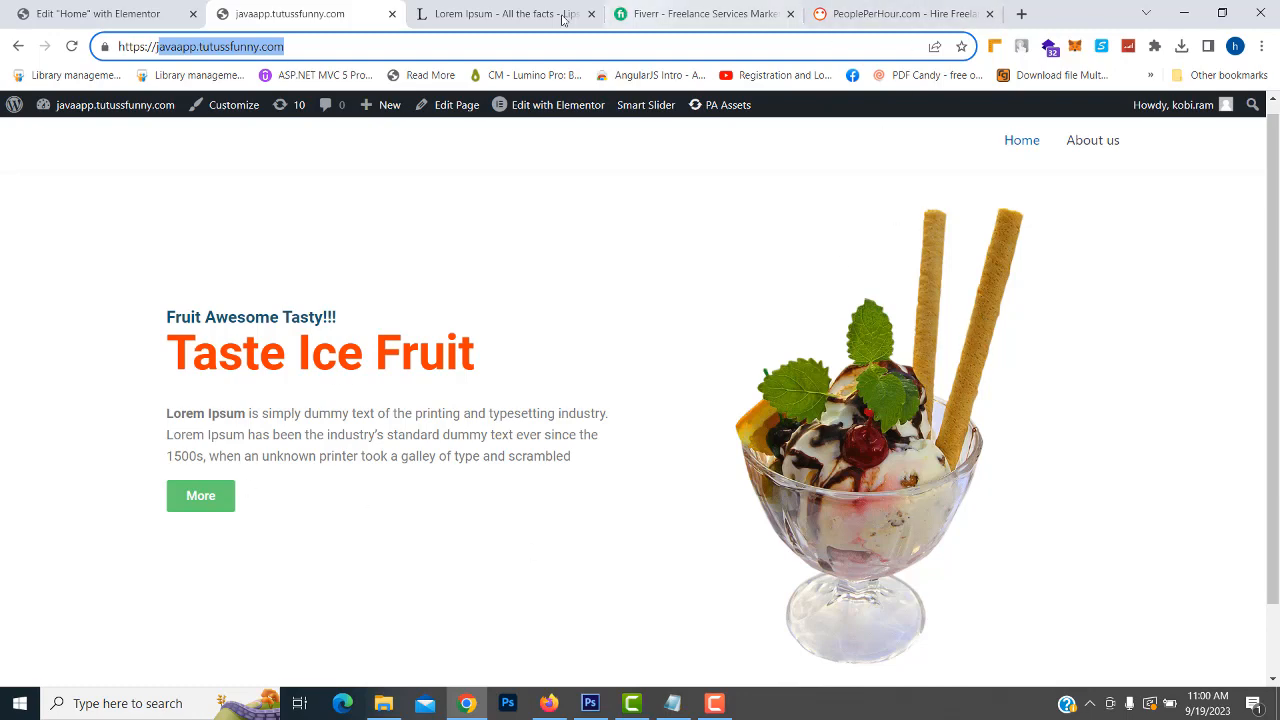
click(865, 8)
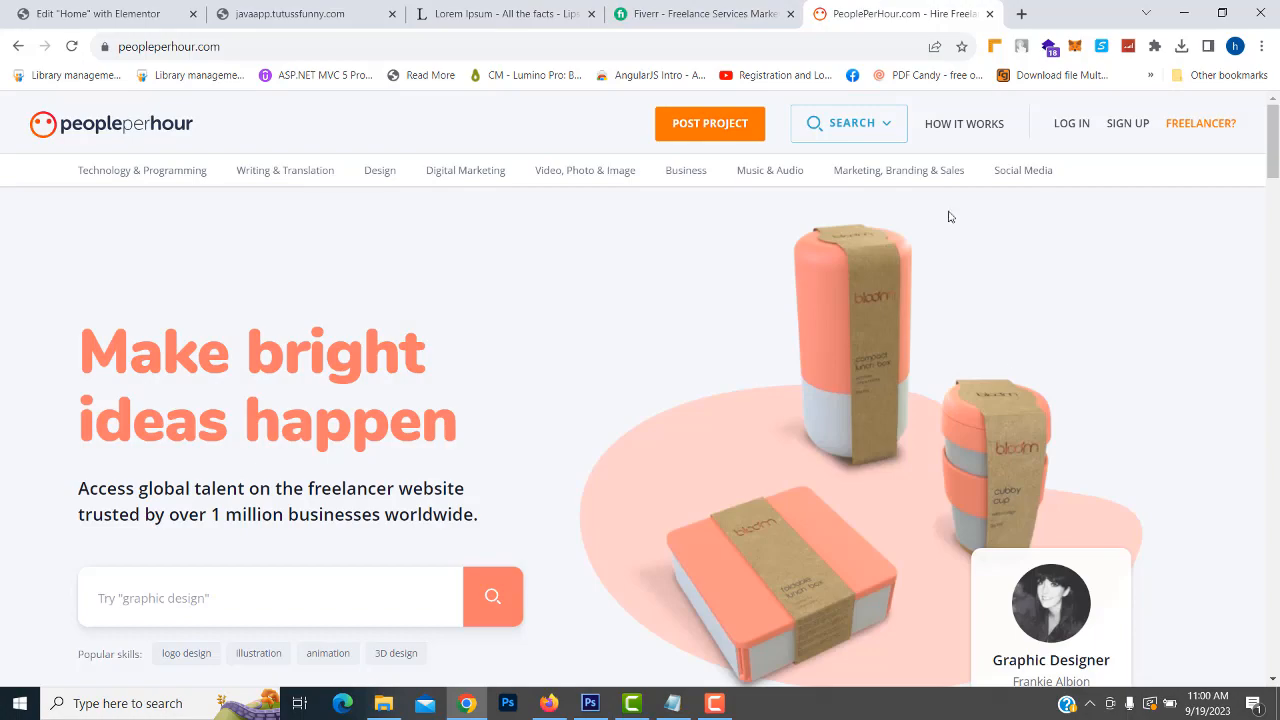
scroll(1230, 410, down, 3)
scroll(1230, 410, down, 4)
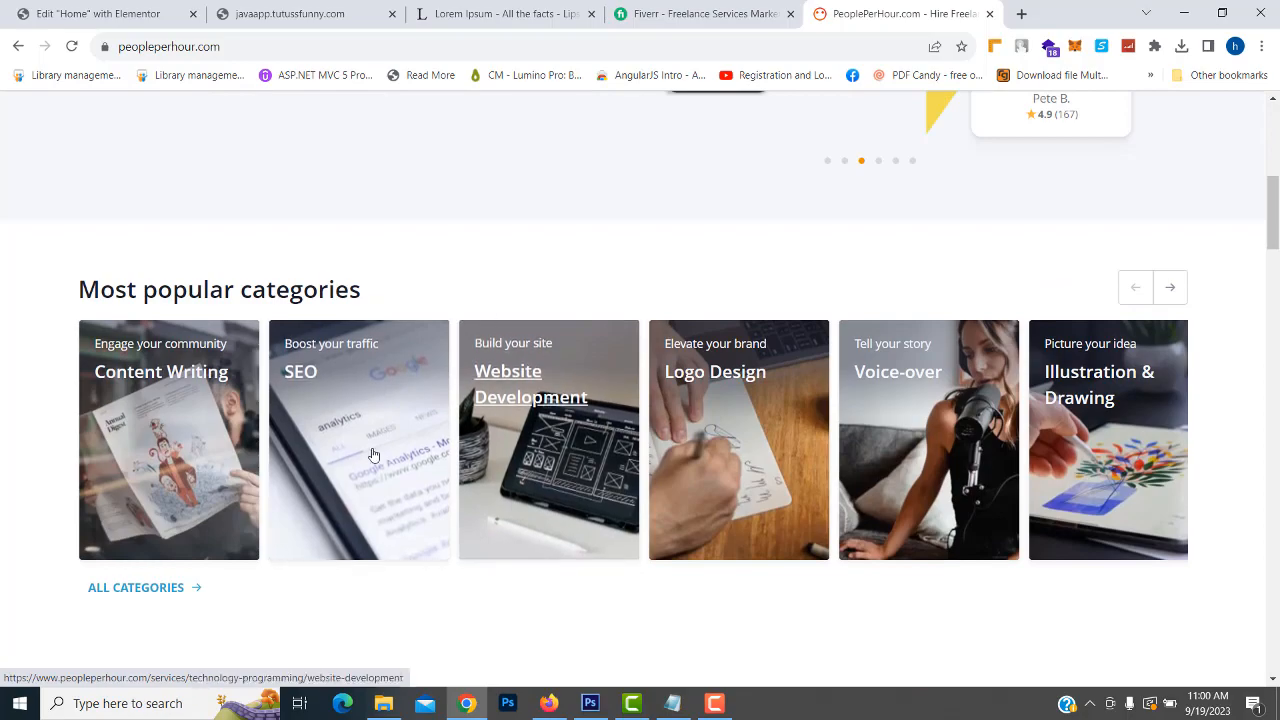
scroll(471, 429, down, 8)
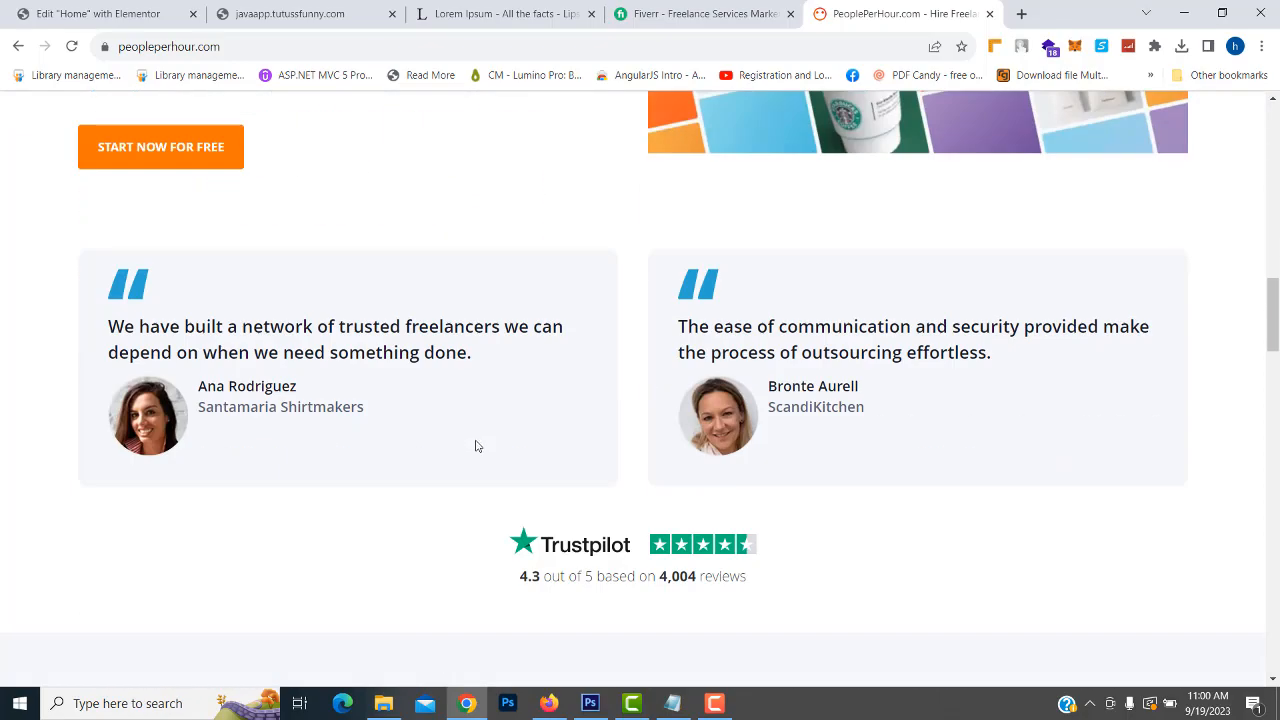
scroll(476, 446, up, 15)
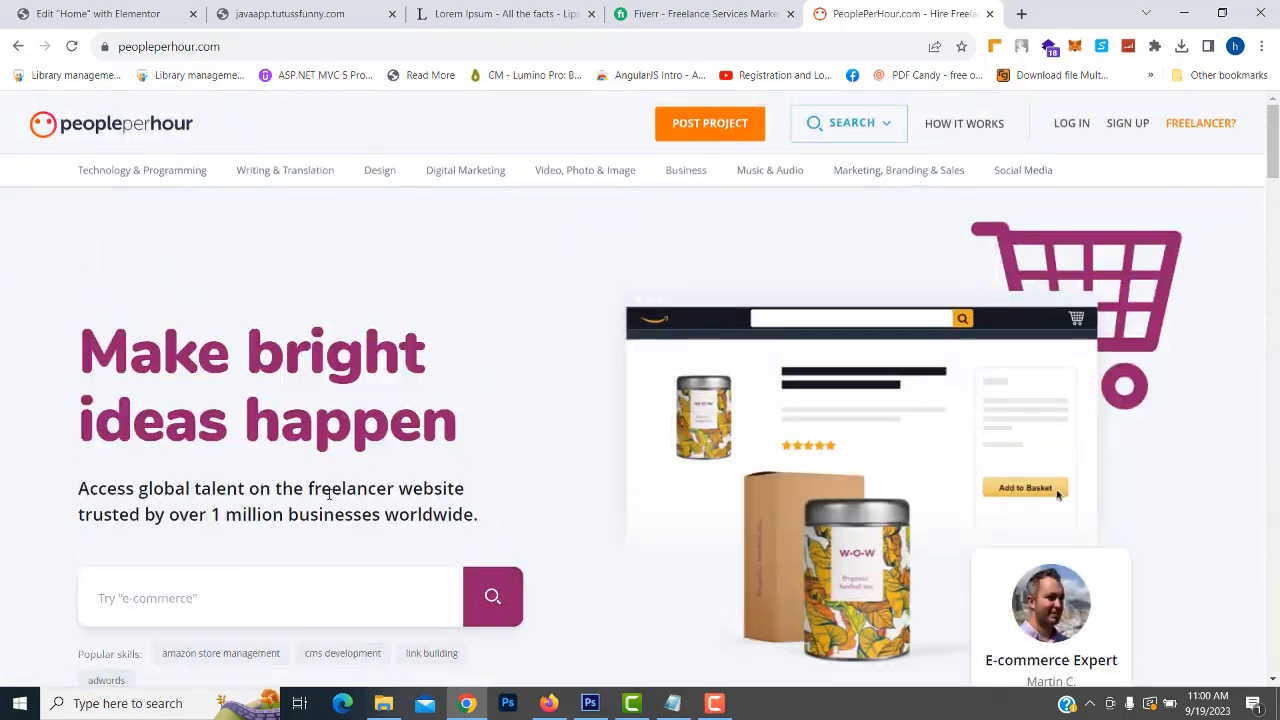
Step: Search PeoplePerHour for "wordpress" services
scroll(329, 494, down, 2)
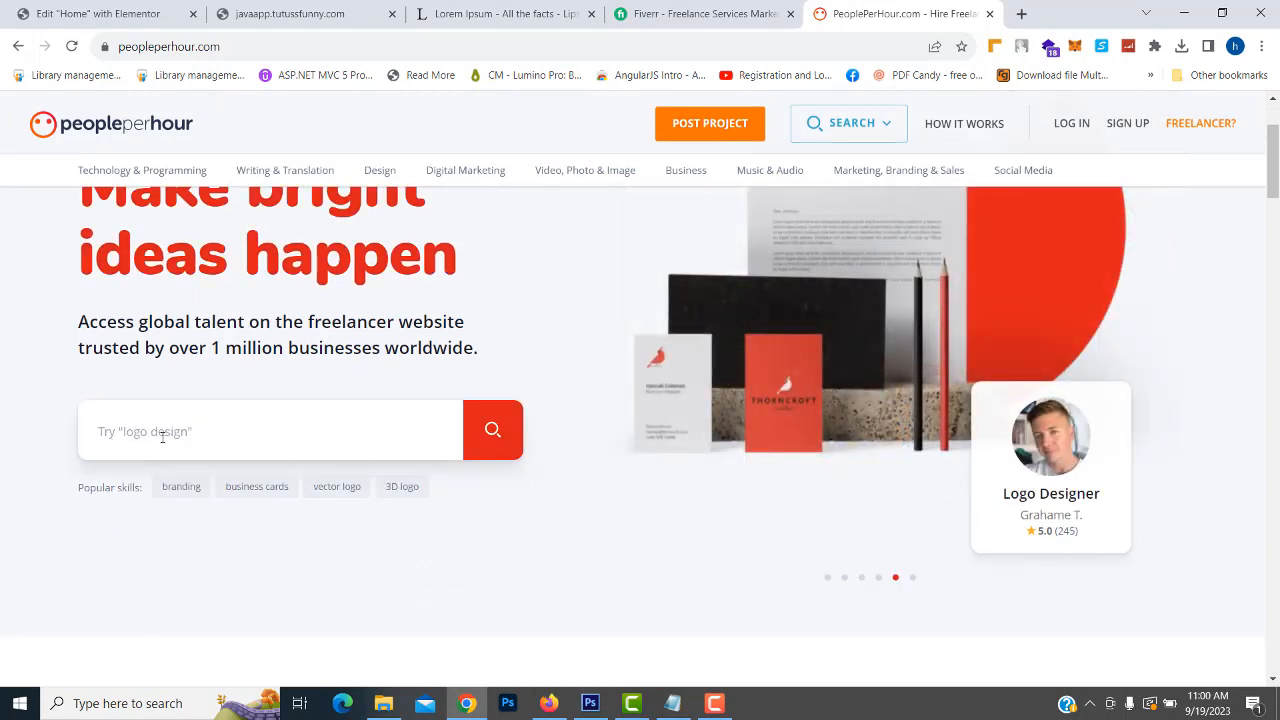
click(245, 438)
text(wordpress)
key(Return)
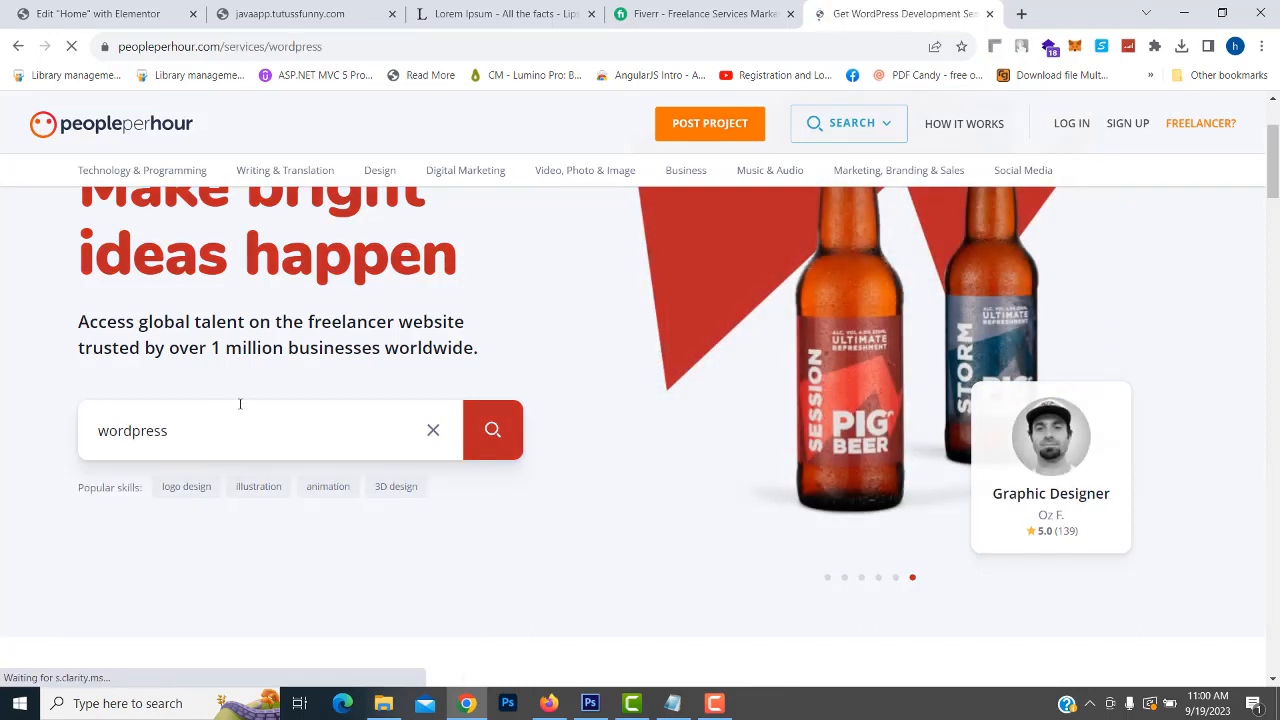
Step: Examine the WordPress service offers, checking their titles, sellers and prices
scroll(990, 370, down, 2)
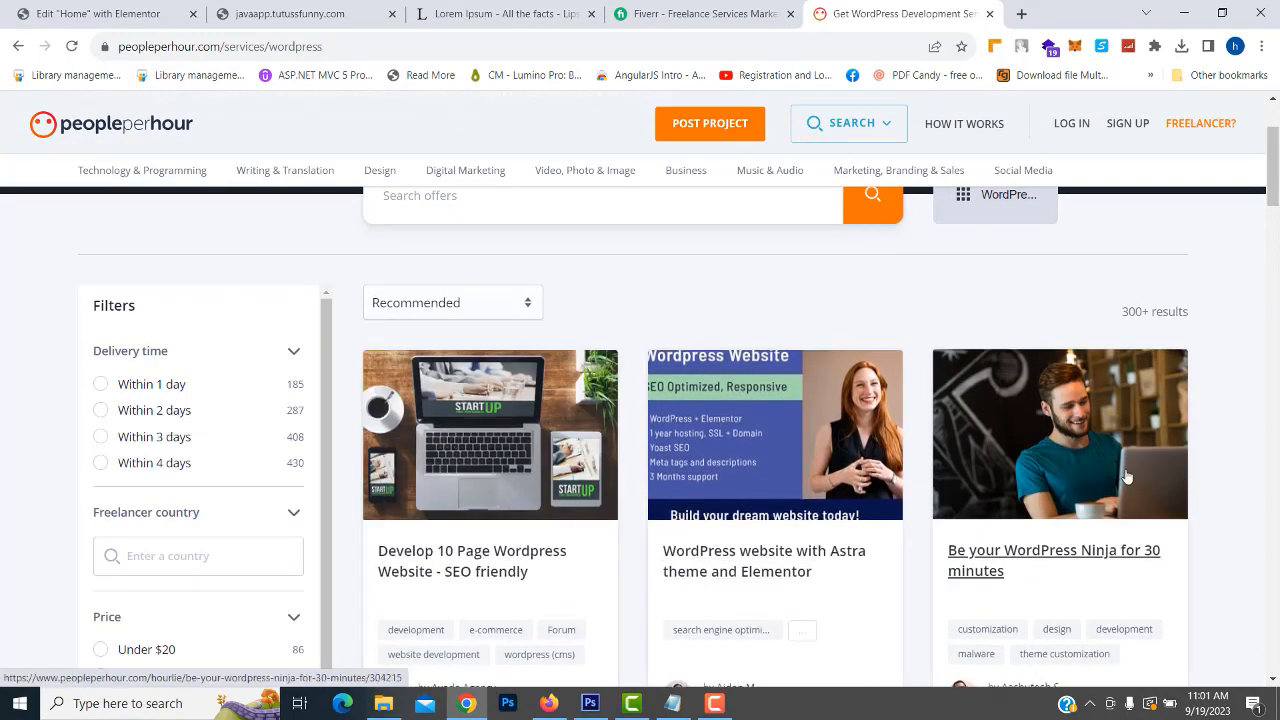
scroll(760, 450, down, 3)
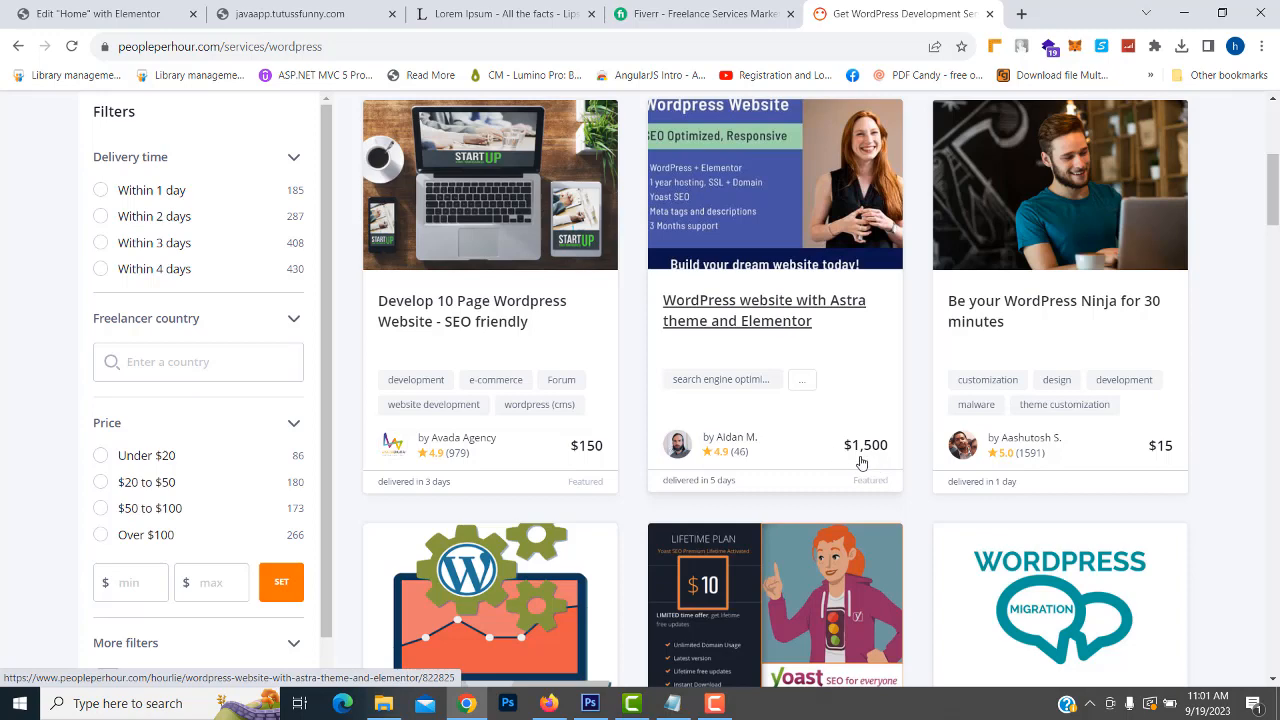
scroll(853, 462, up, 1)
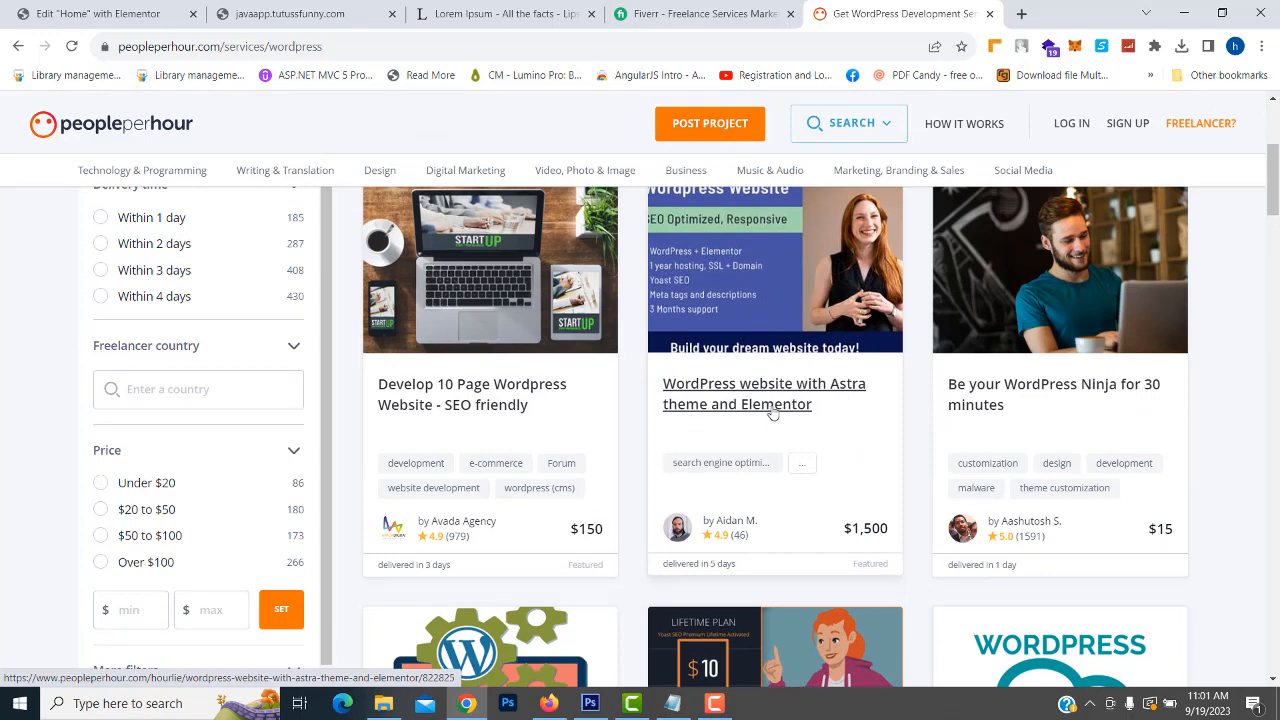
scroll(773, 413, down, 2)
scroll(773, 413, down, 2)
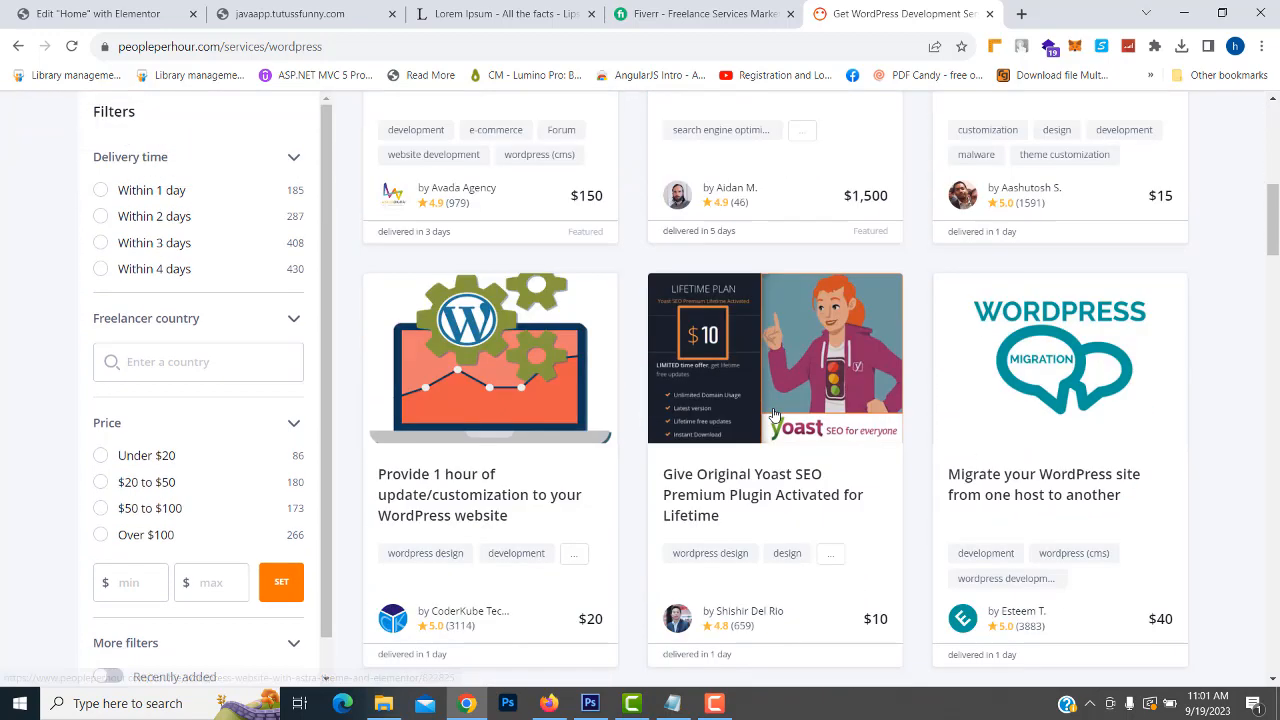
scroll(773, 413, down, 5)
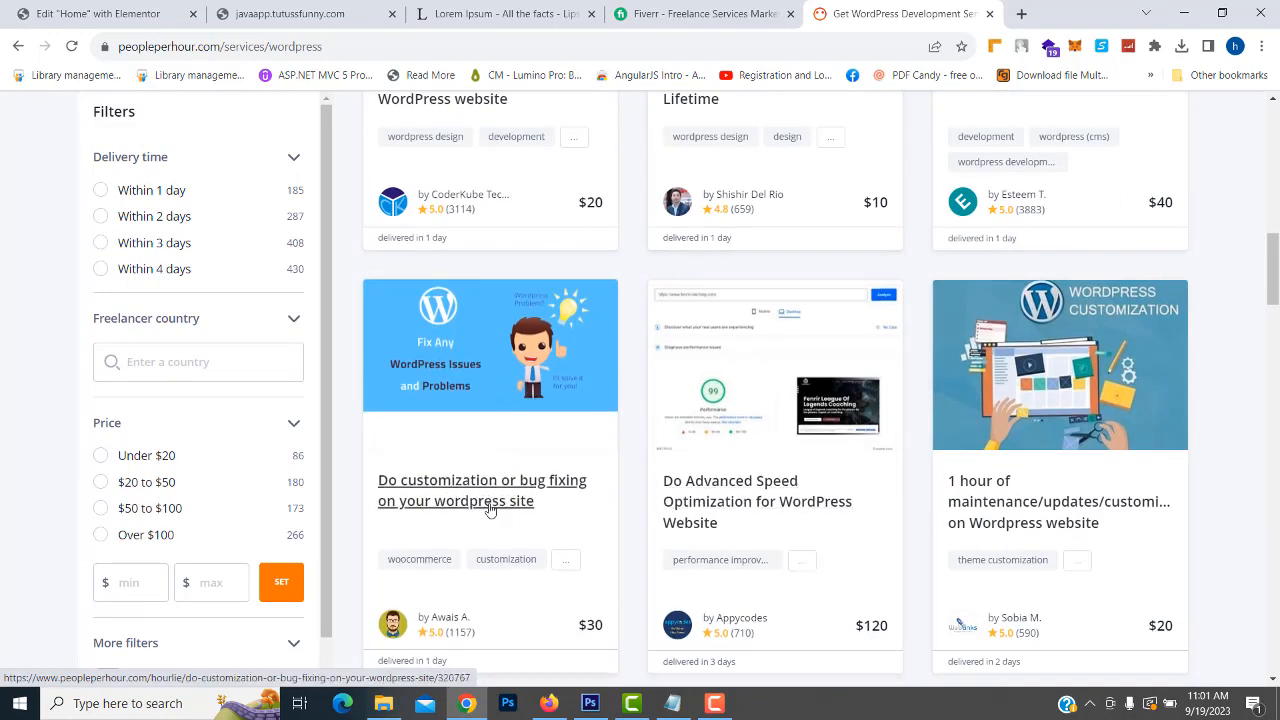
scroll(967, 396, down, 3)
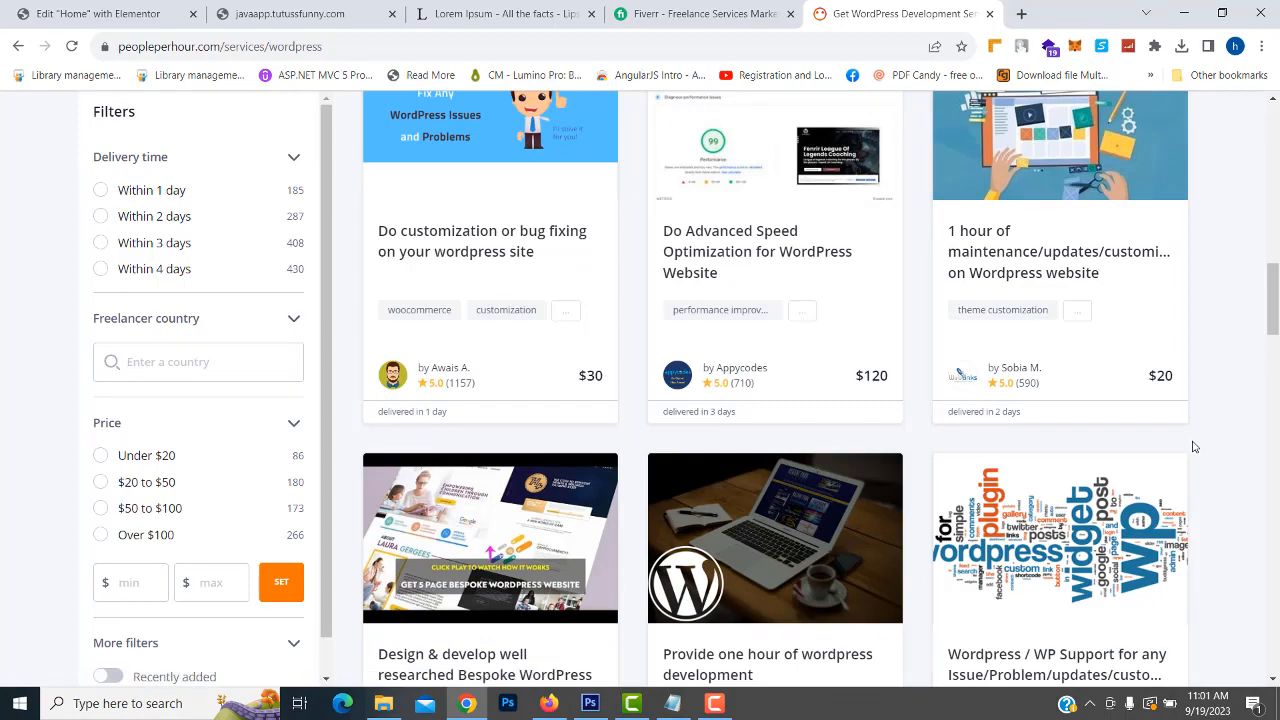
scroll(1188, 441, down, 2)
scroll(1188, 441, down, 4)
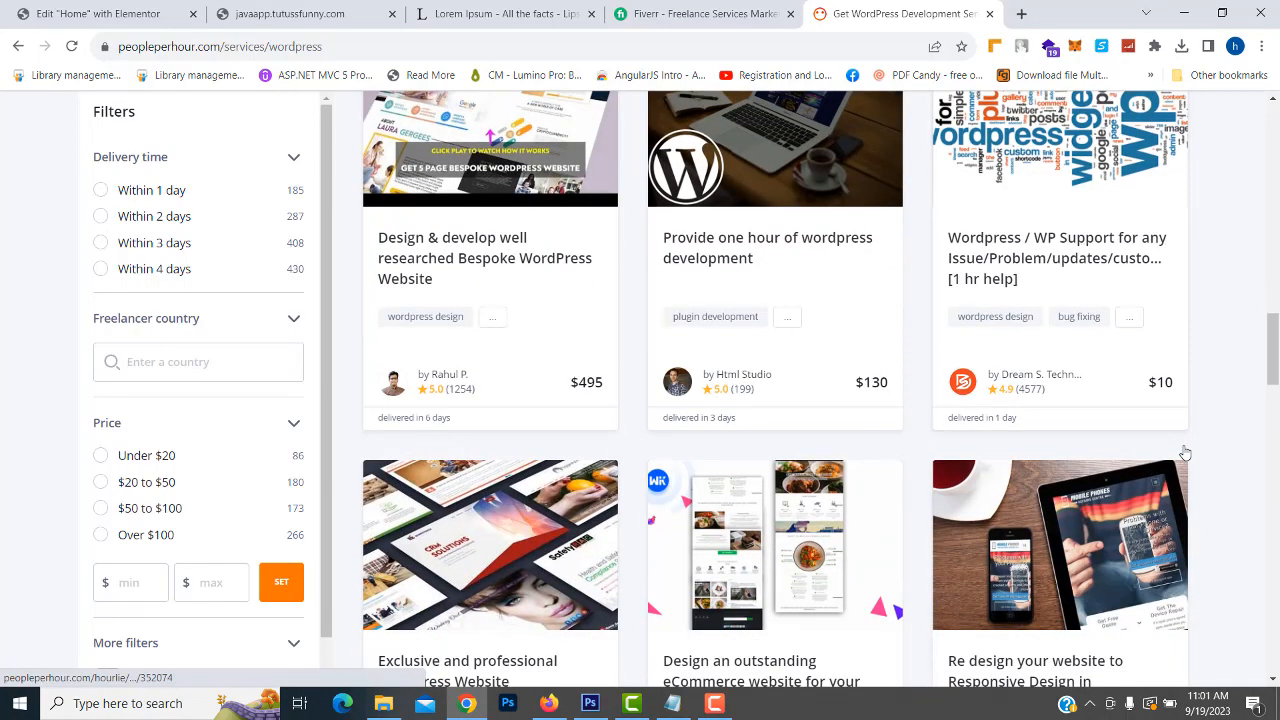
scroll(1200, 470, up, 15)
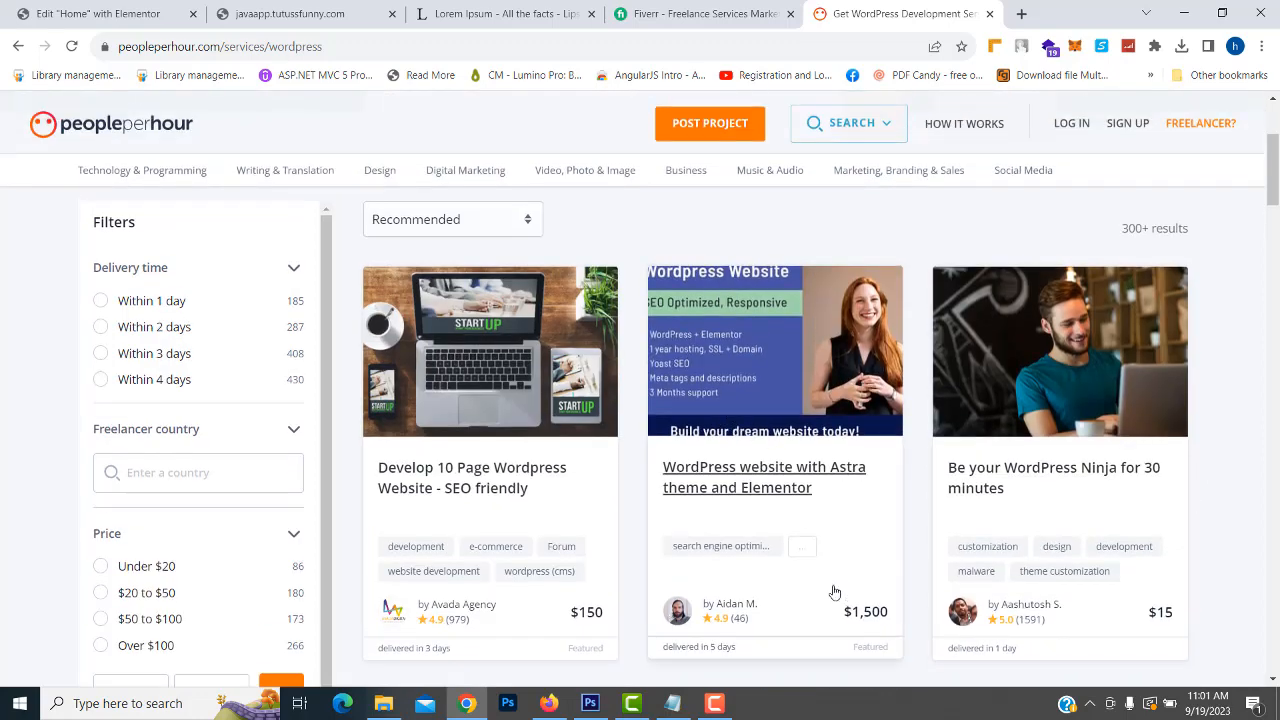
Step: Open the WordPress dashboard of the javaapp.tutussfunny.com site and close the PeoplePerHour and Fiverr pages
click(298, 8)
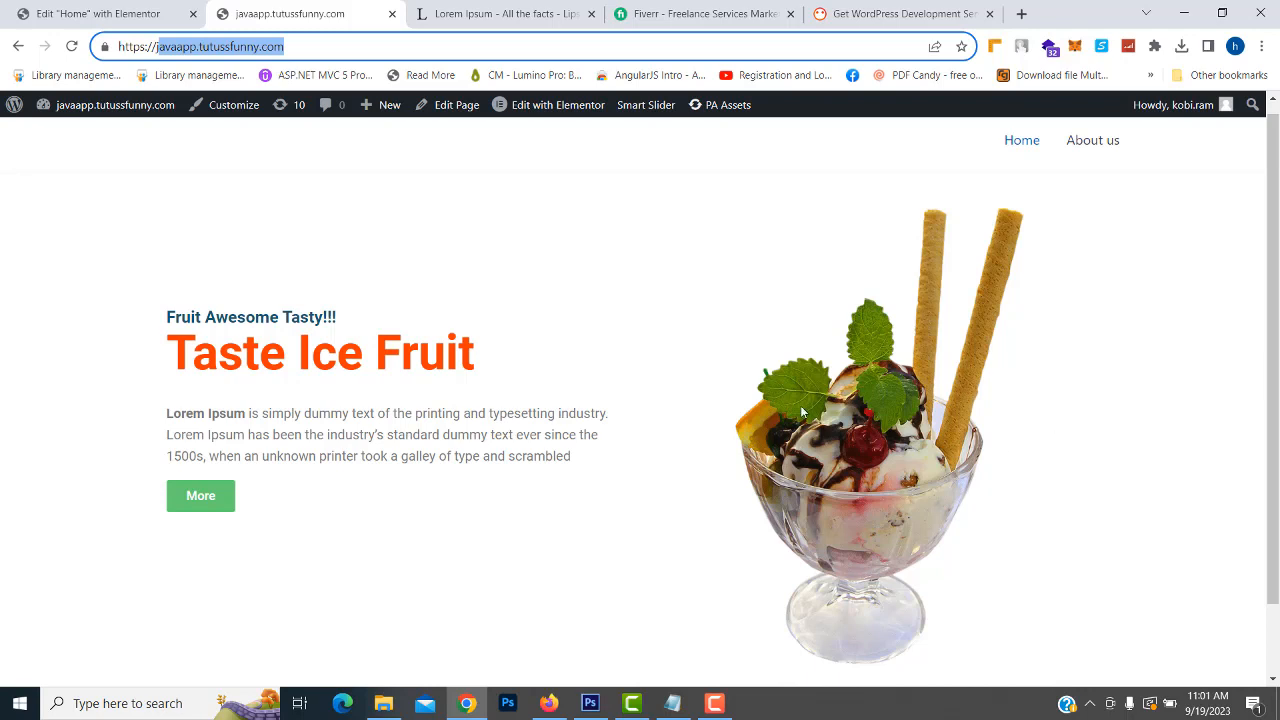
mouse_move(72, 106)
click(57, 140)
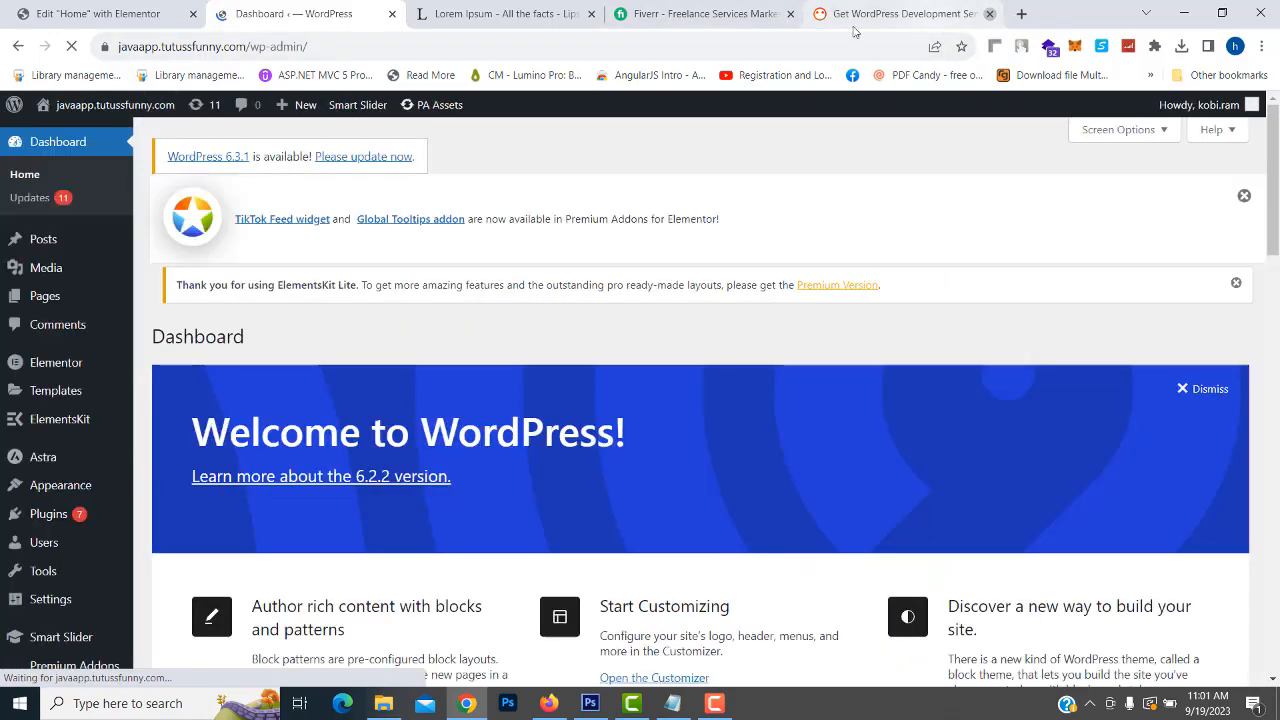
click(989, 13)
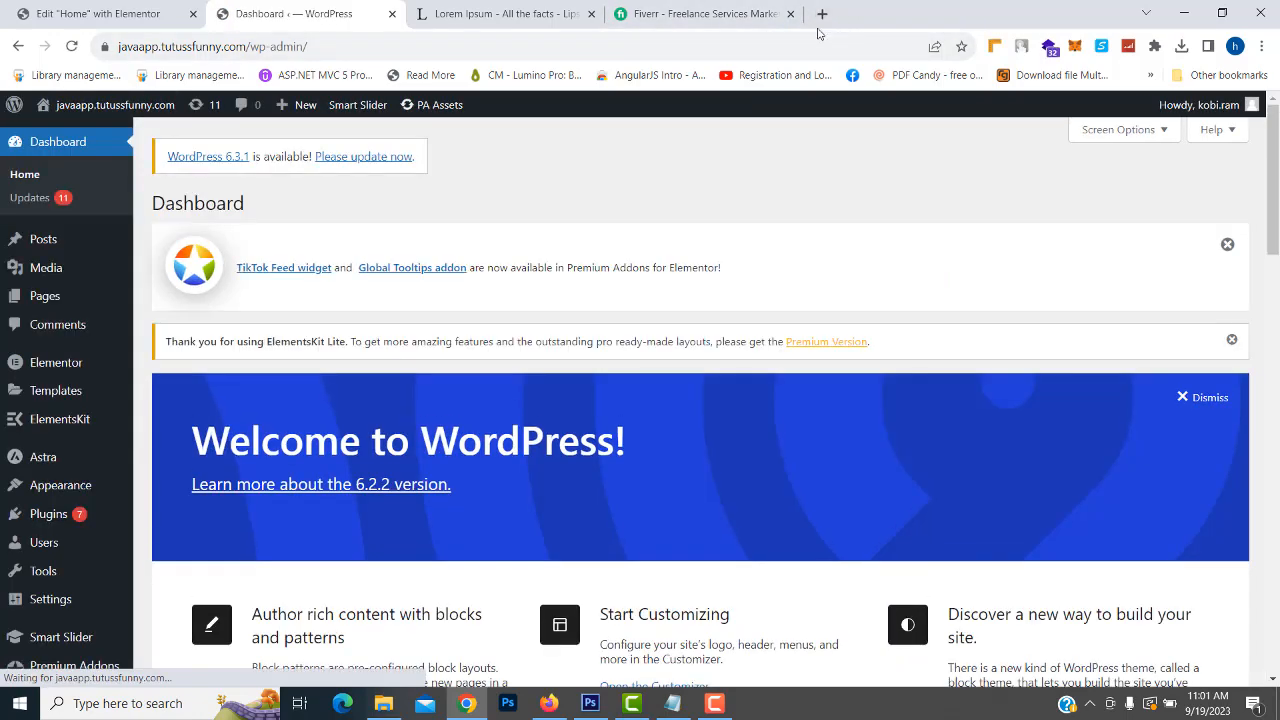
click(790, 13)
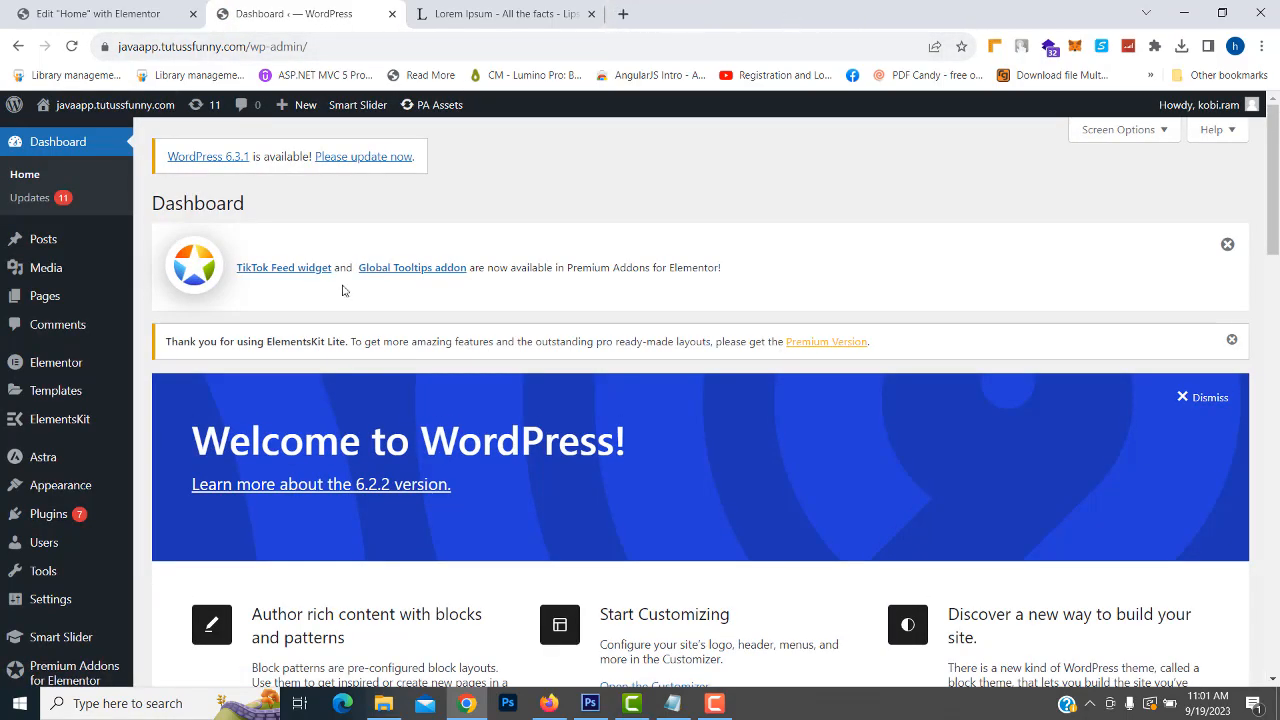
Step: Open the Home page from the list of all pages for editing with Elementor
mouse_move(95, 292)
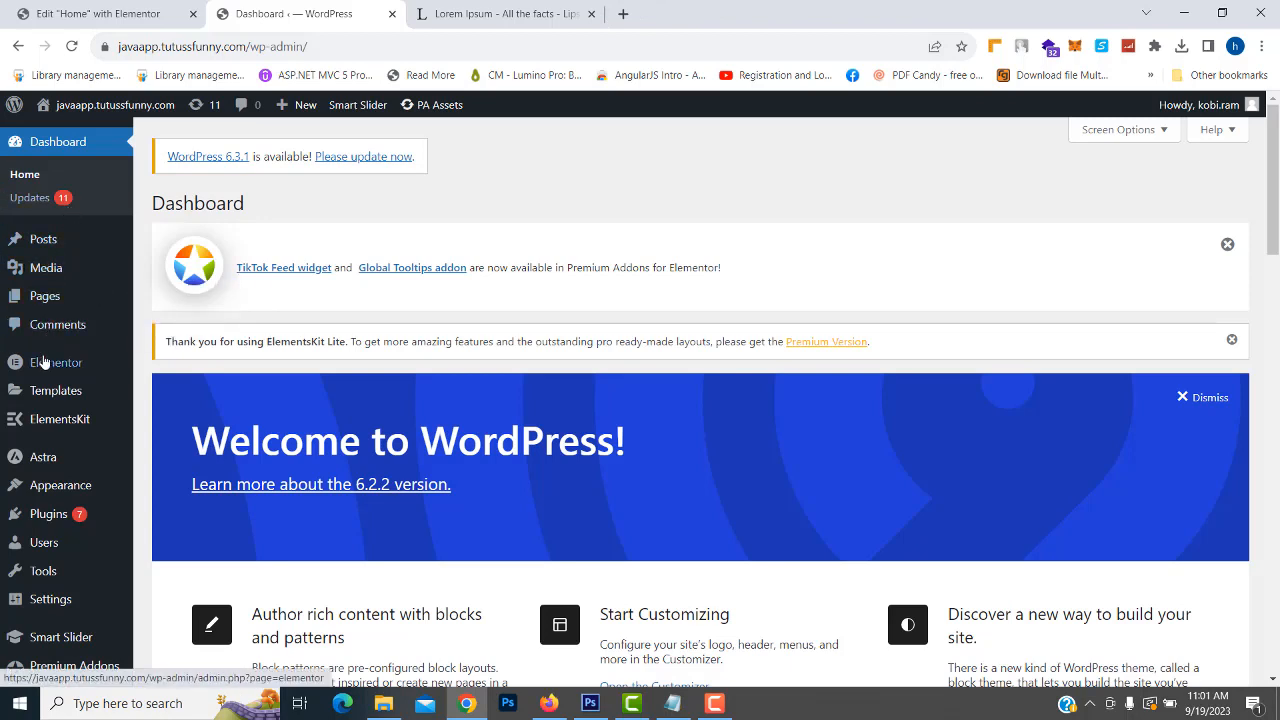
mouse_move(44, 365)
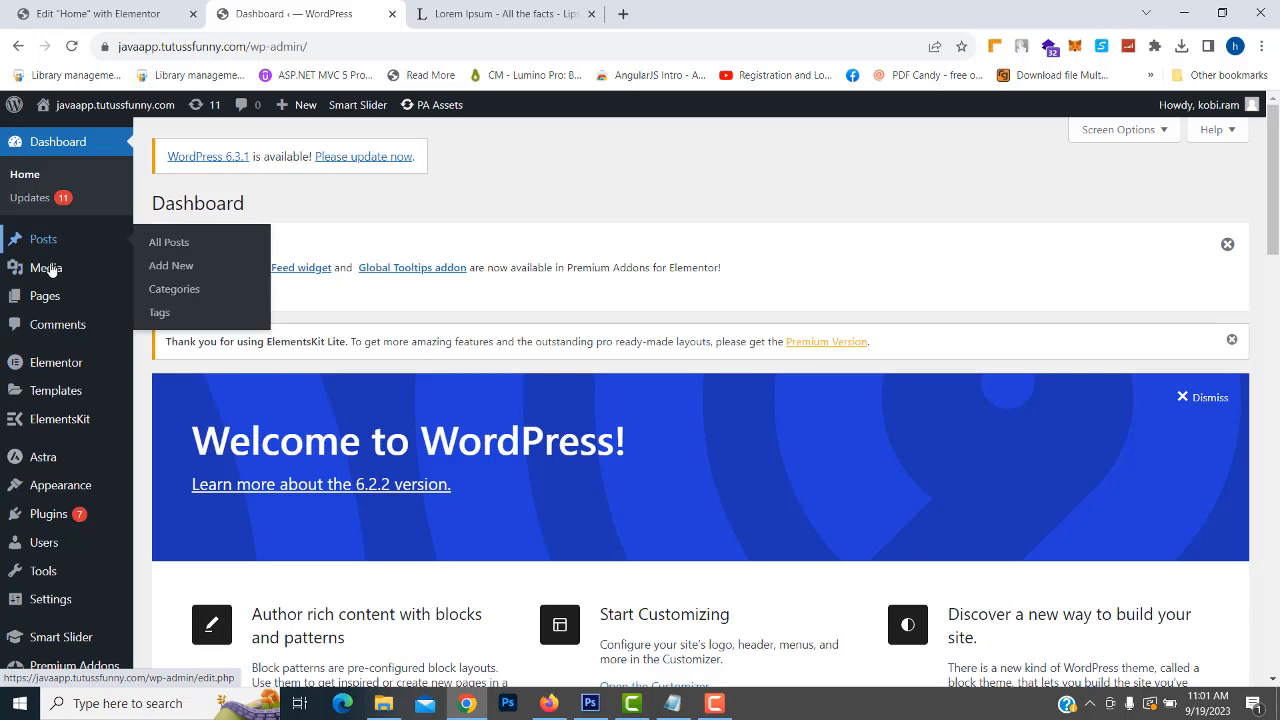
mouse_move(48, 300)
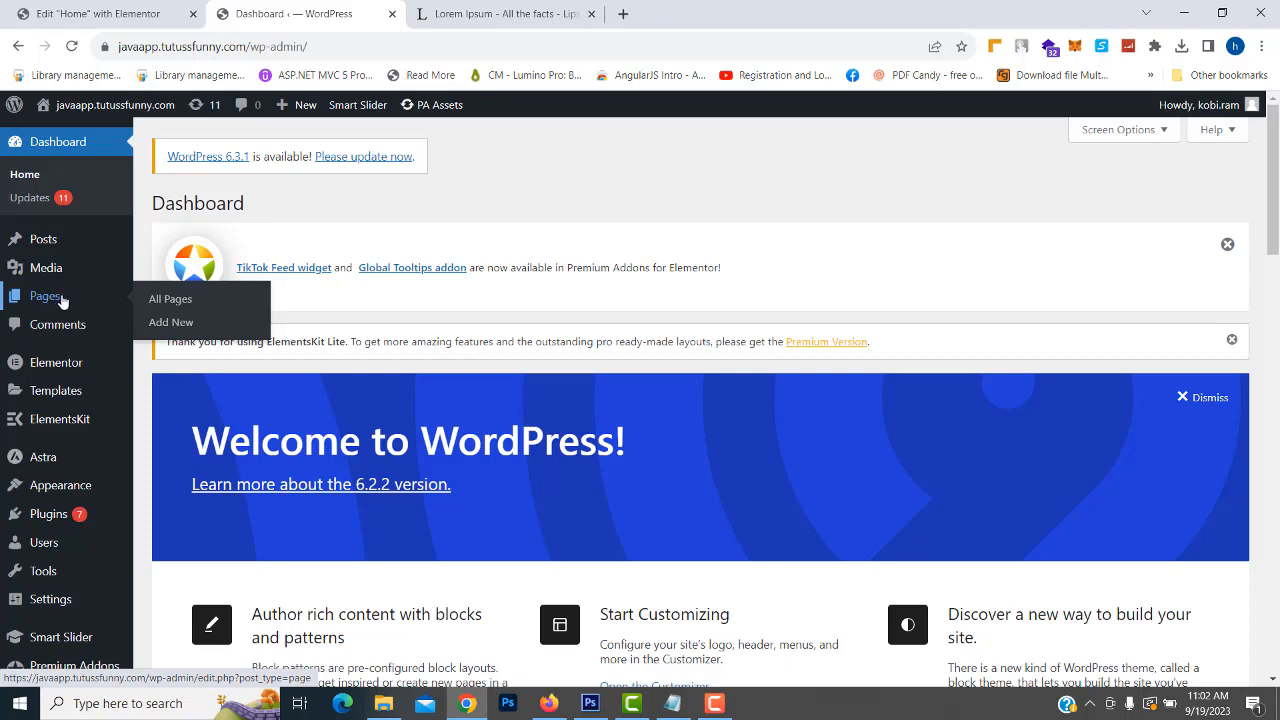
click(170, 304)
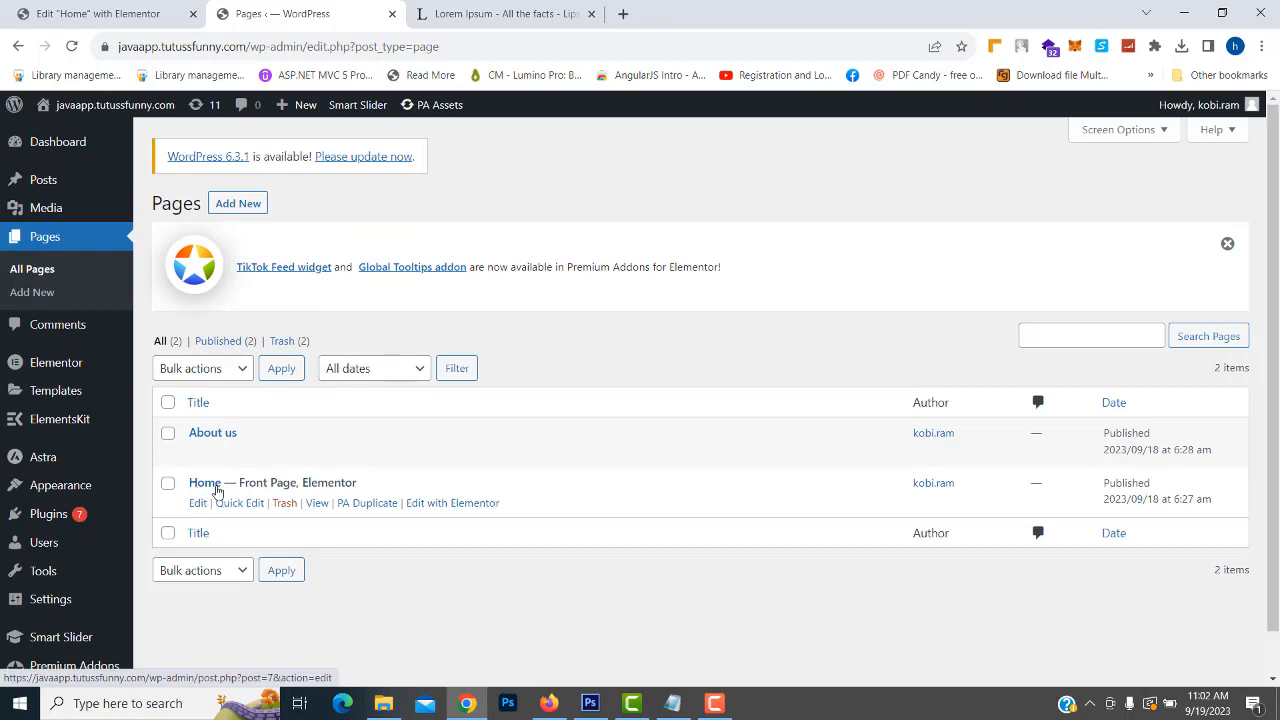
click(438, 504)
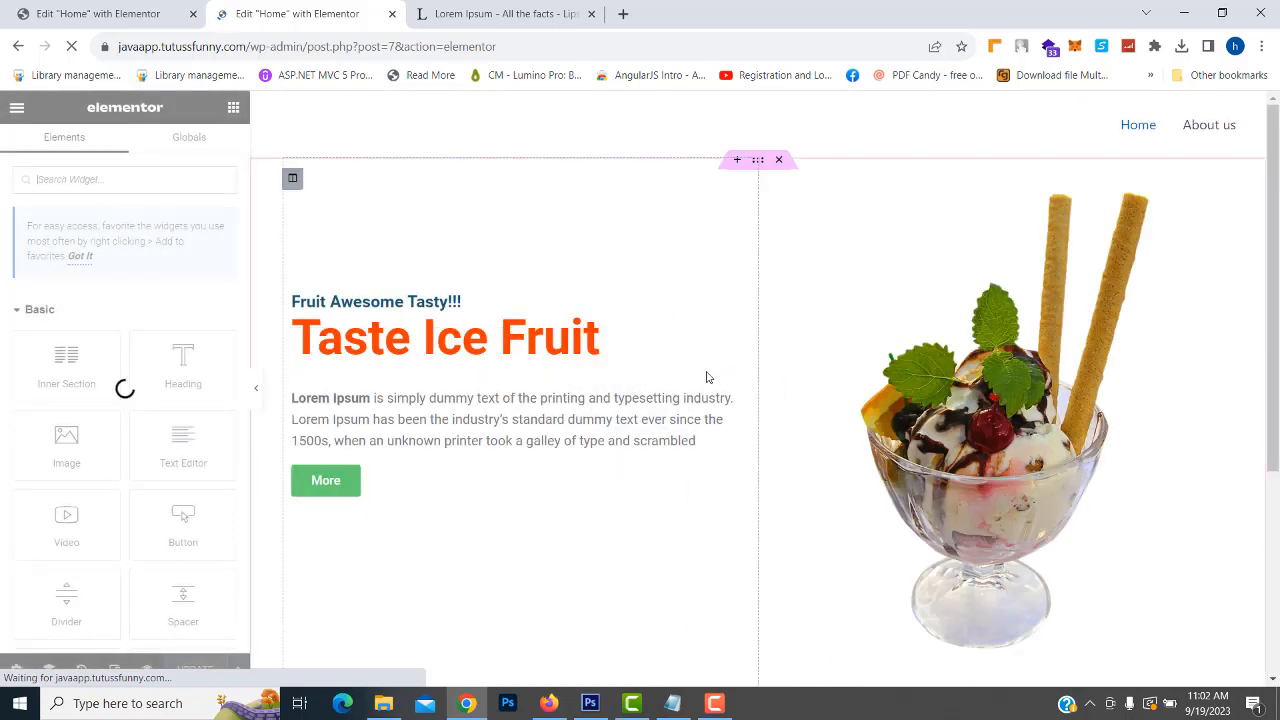
Step: Delete the existing ice cream section and add a new section with two equal columns
click(778, 162)
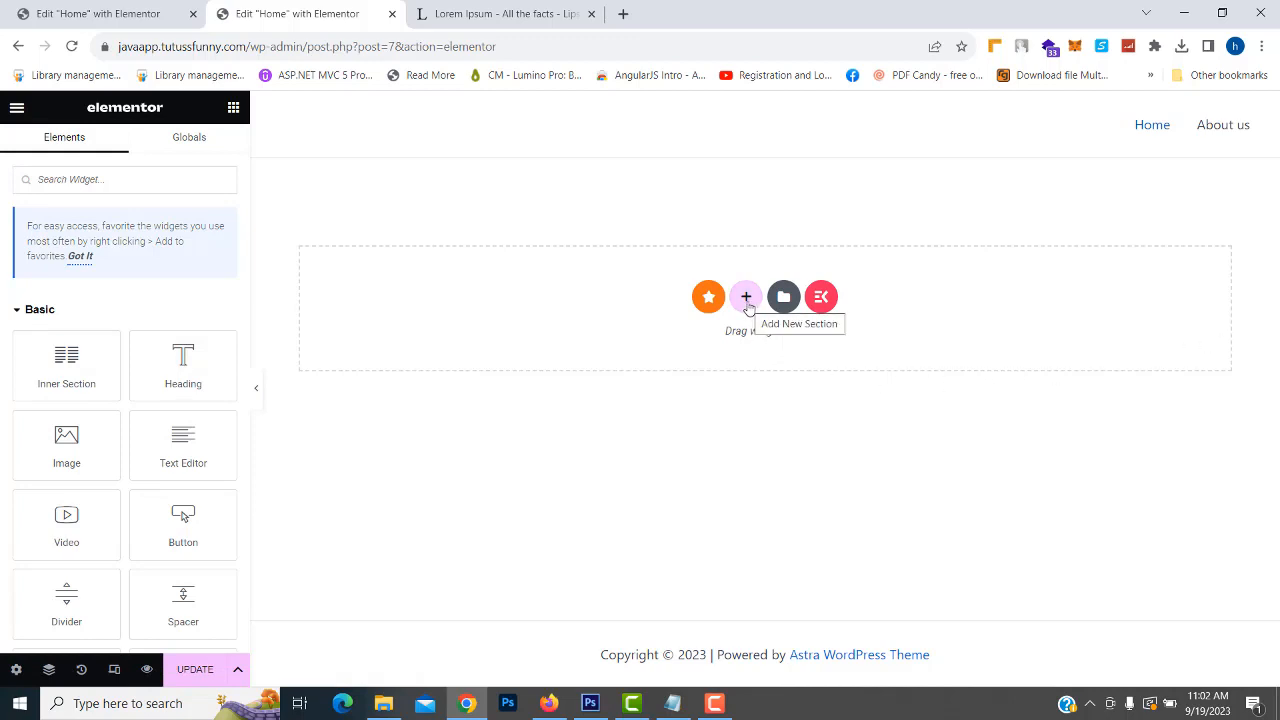
click(745, 298)
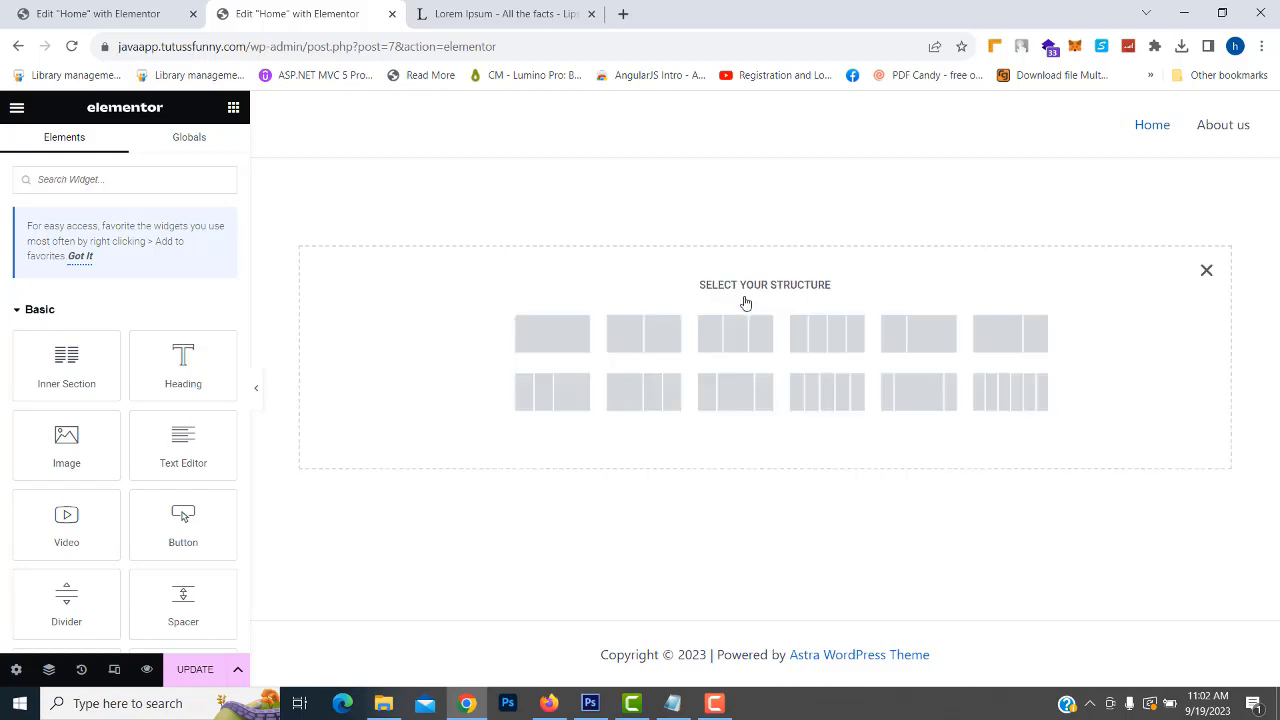
click(643, 338)
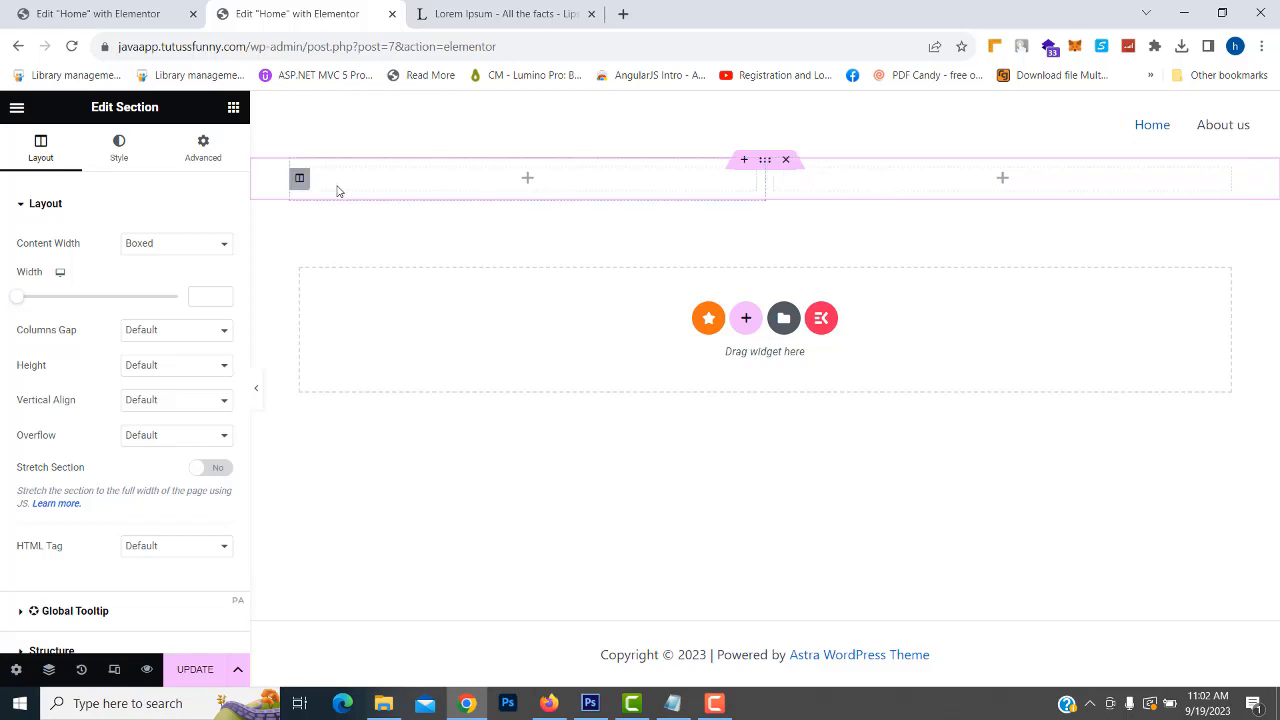
Step: Find the basic Heading widget by searching "he" and place it in the new section's first column
click(233, 109)
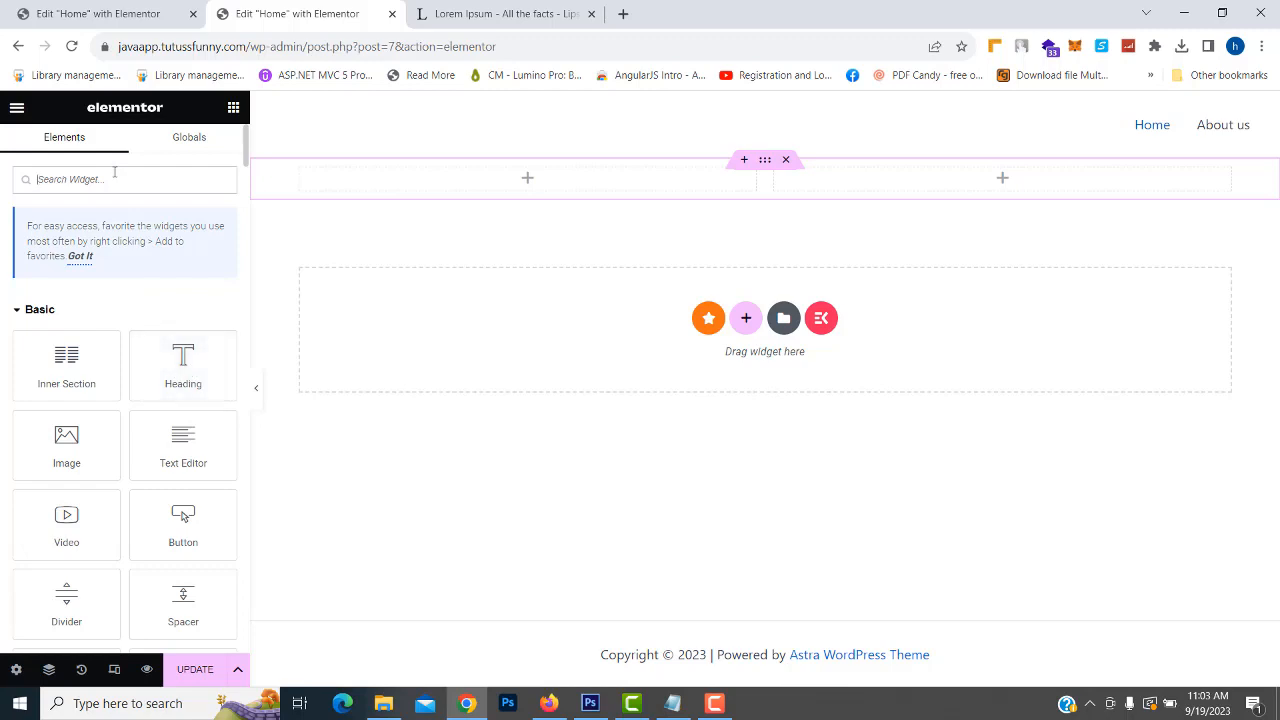
text(he)
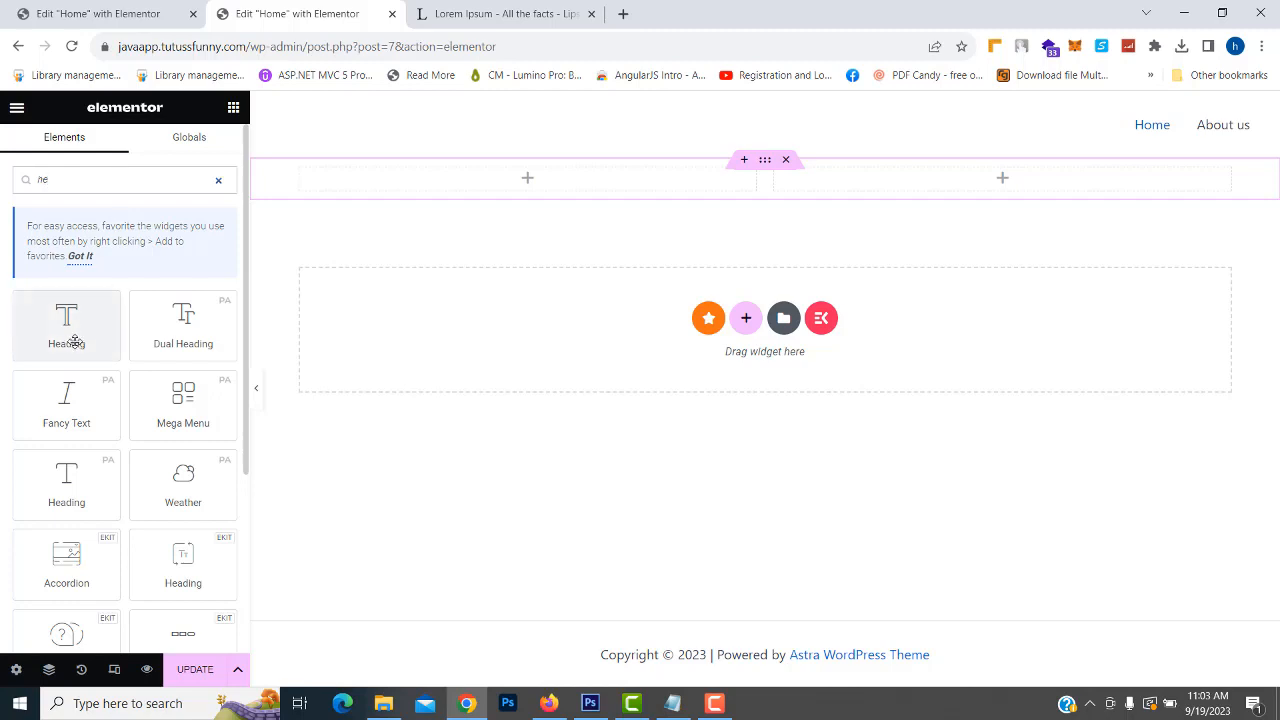
drag(74, 343, 531, 191)
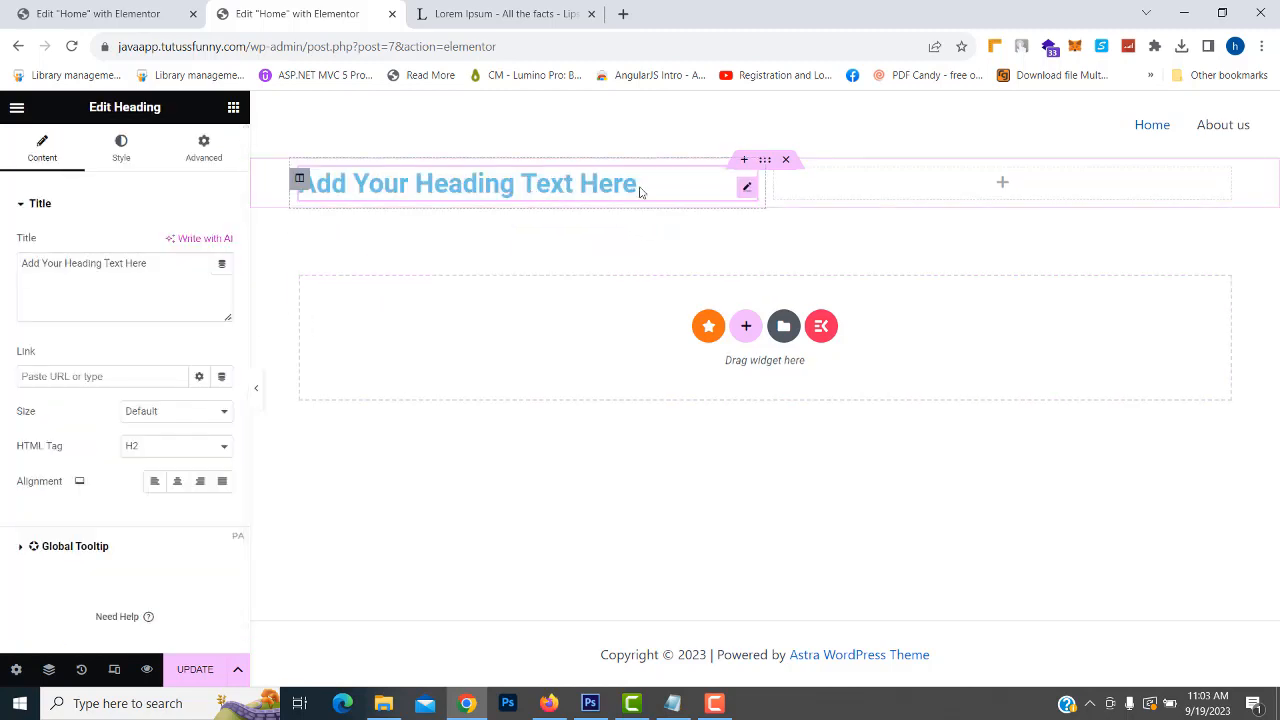
Step: Copy "Fruit Awesome Tasty!!!" from the Notepad file and replace the heading's placeholder text with it
click(672, 703)
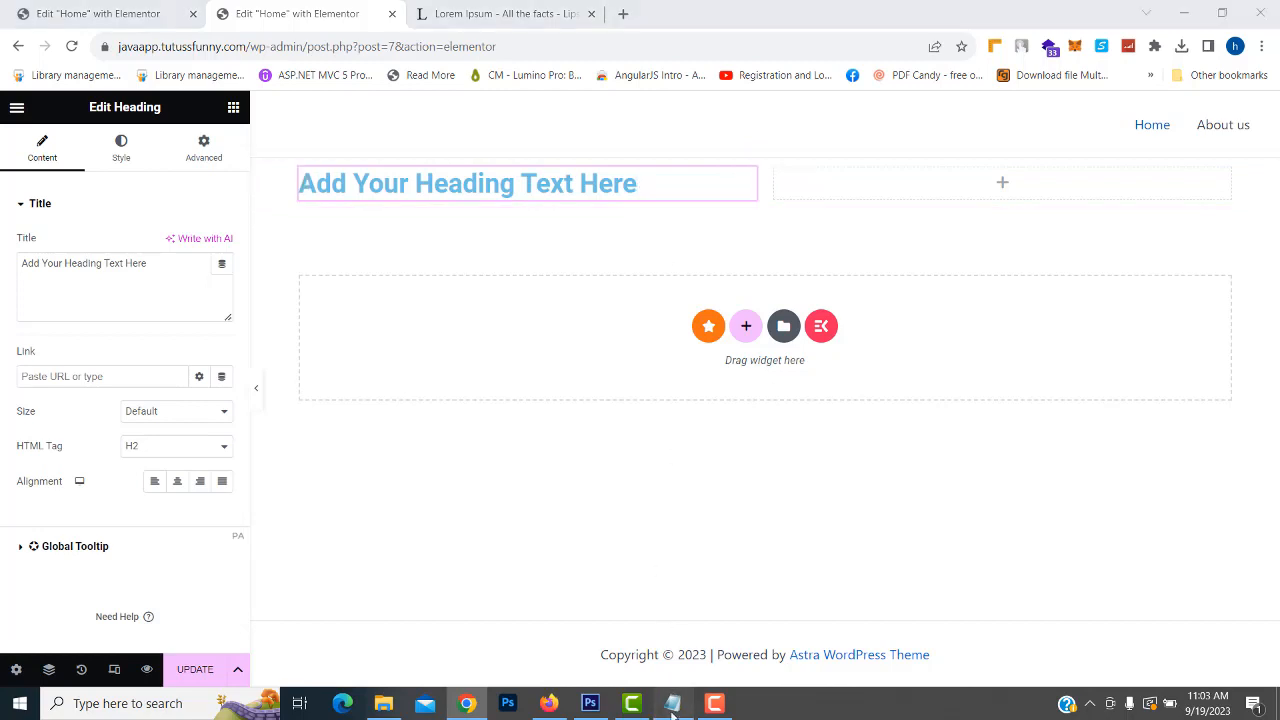
drag(884, 335, 707, 327)
key(ctrl+c)
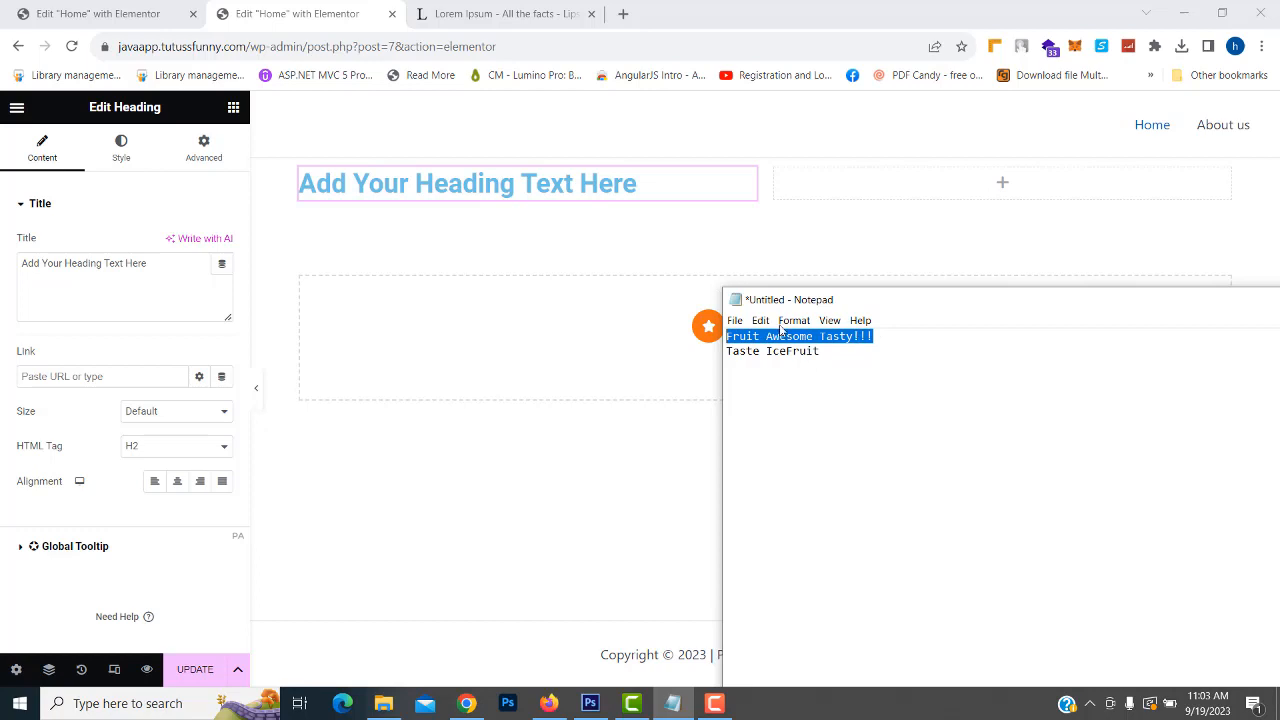
click(631, 181)
triple_click(567, 181)
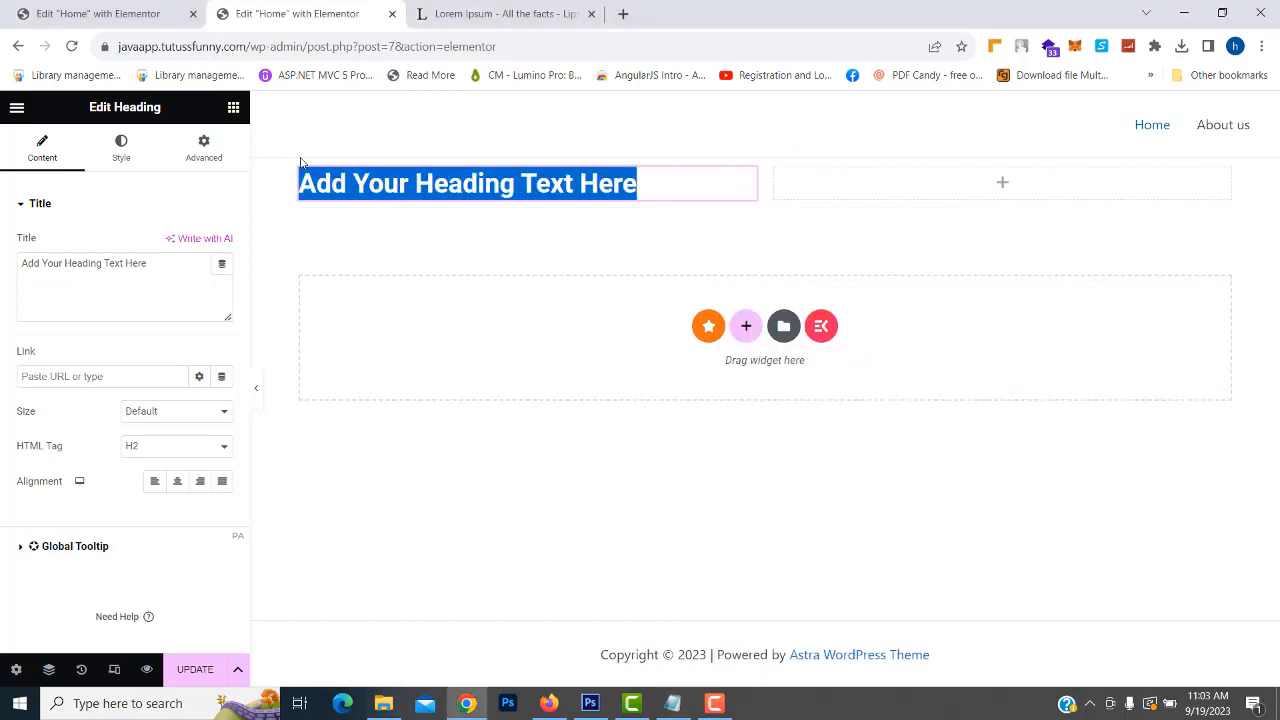
key(ctrl+v)
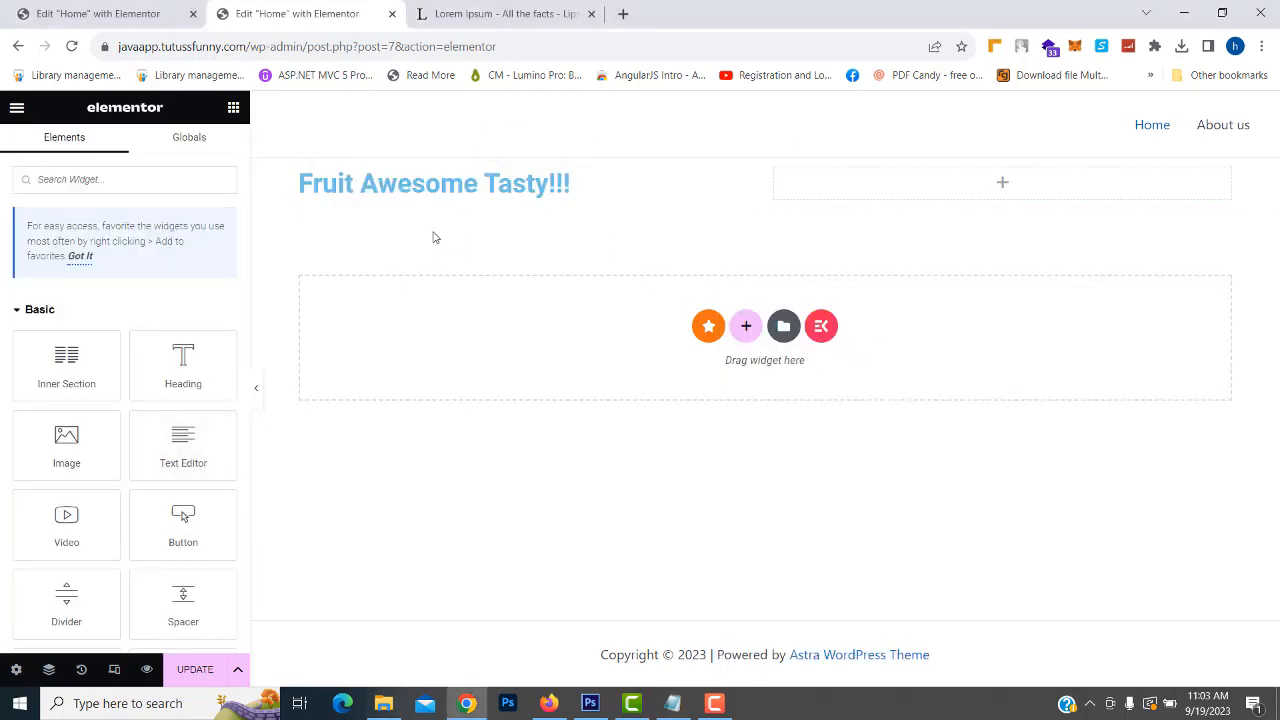
Step: Set the "Fruit Awesome Tasty!!!" heading's HTML tag to H5, keeping its size option at Default
click(431, 197)
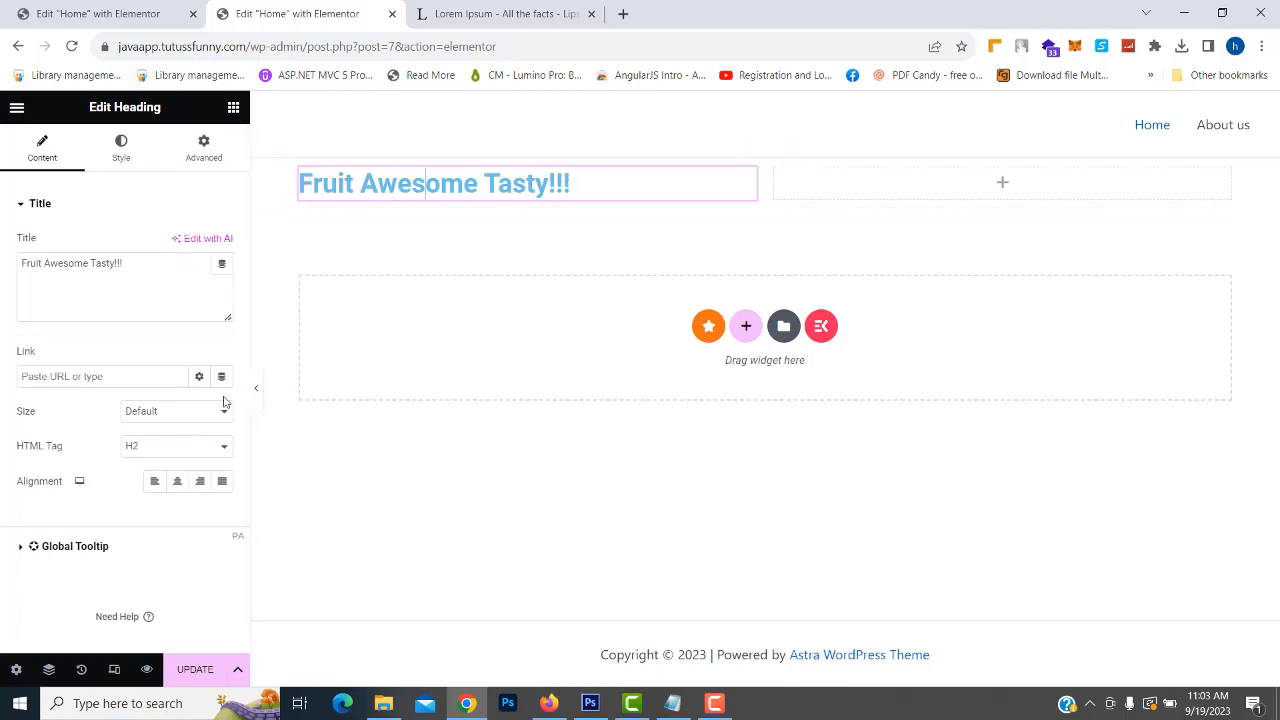
click(152, 450)
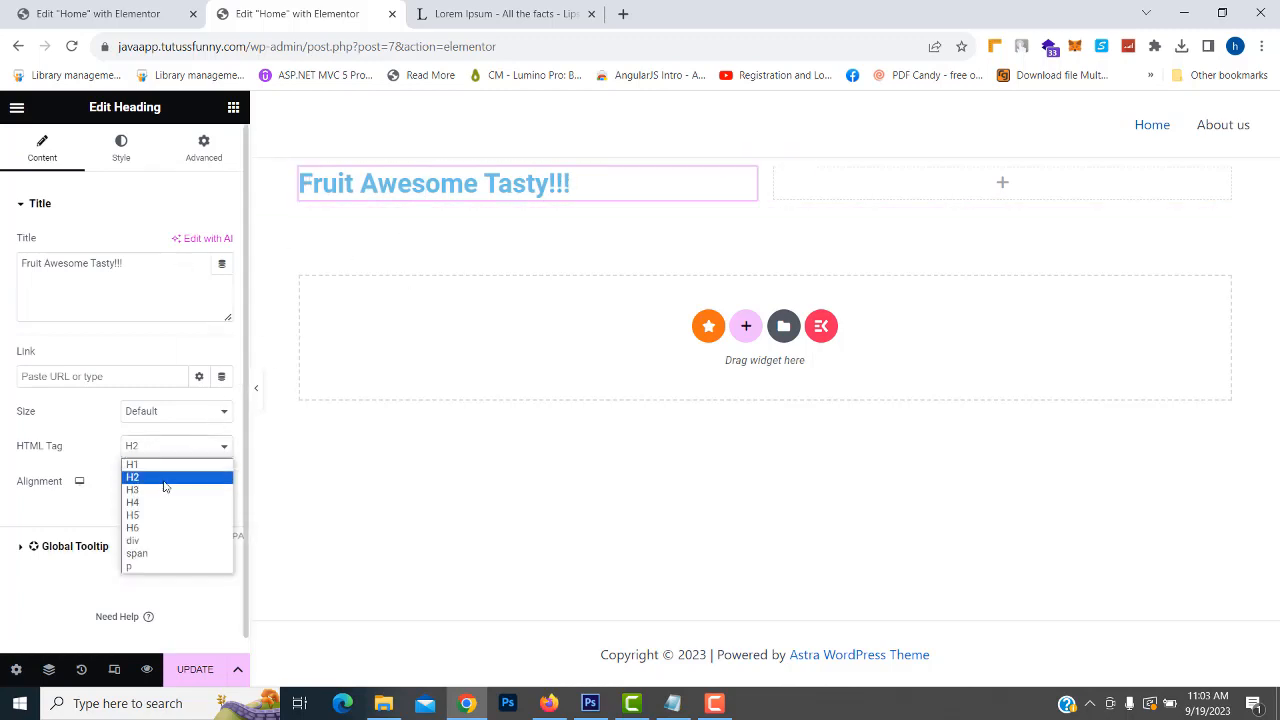
click(152, 516)
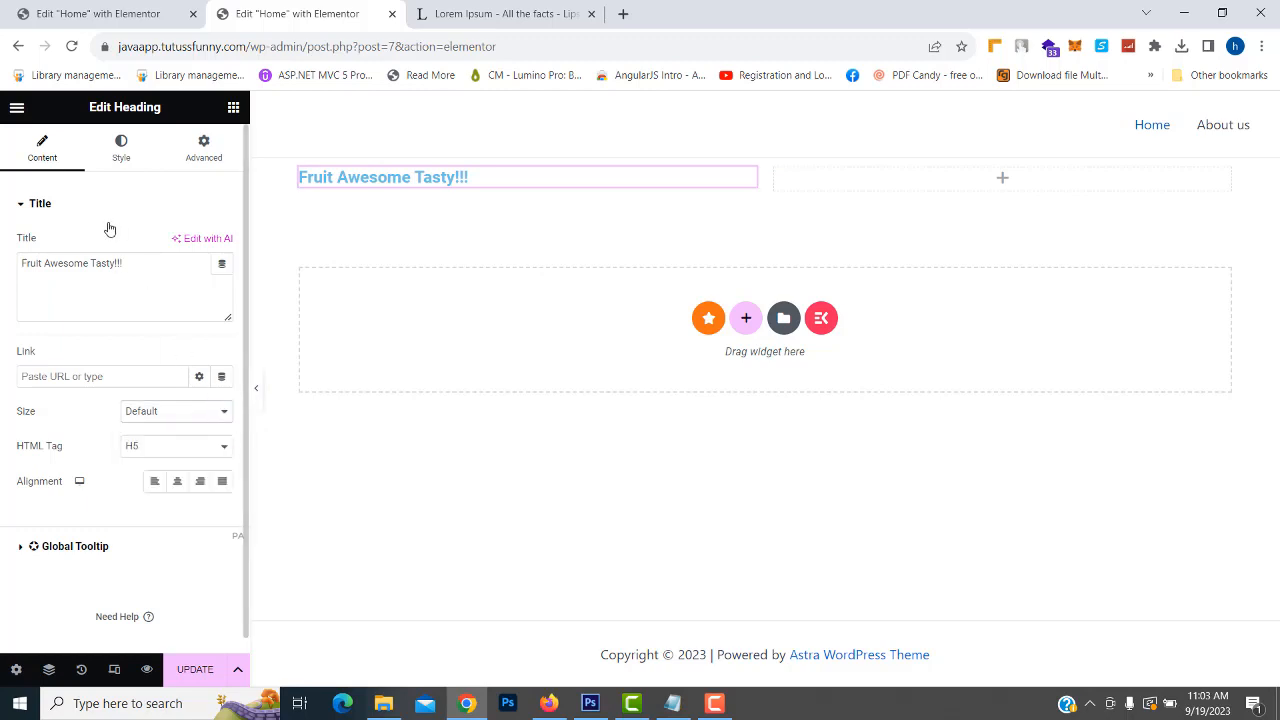
click(187, 411)
click(190, 412)
Step: Set the "Fruit Awesome Tasty!!!" heading's typography to the Poppins font family at 22 px
click(121, 147)
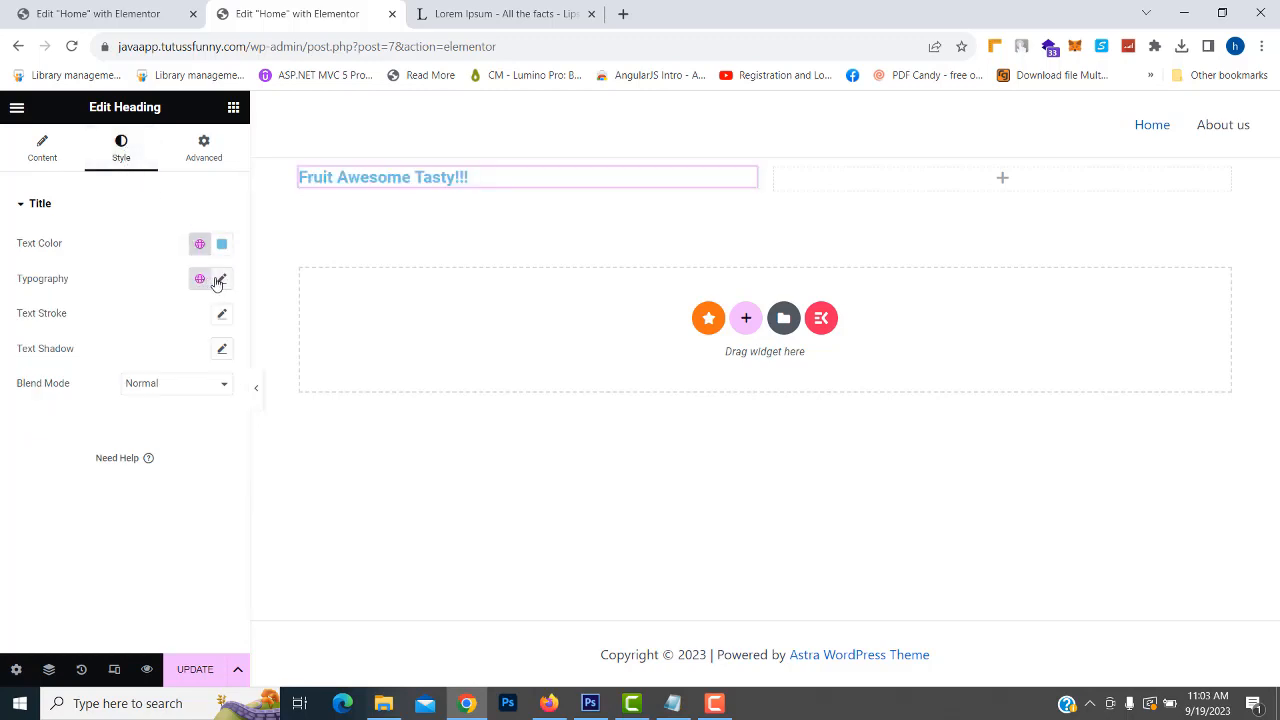
click(221, 279)
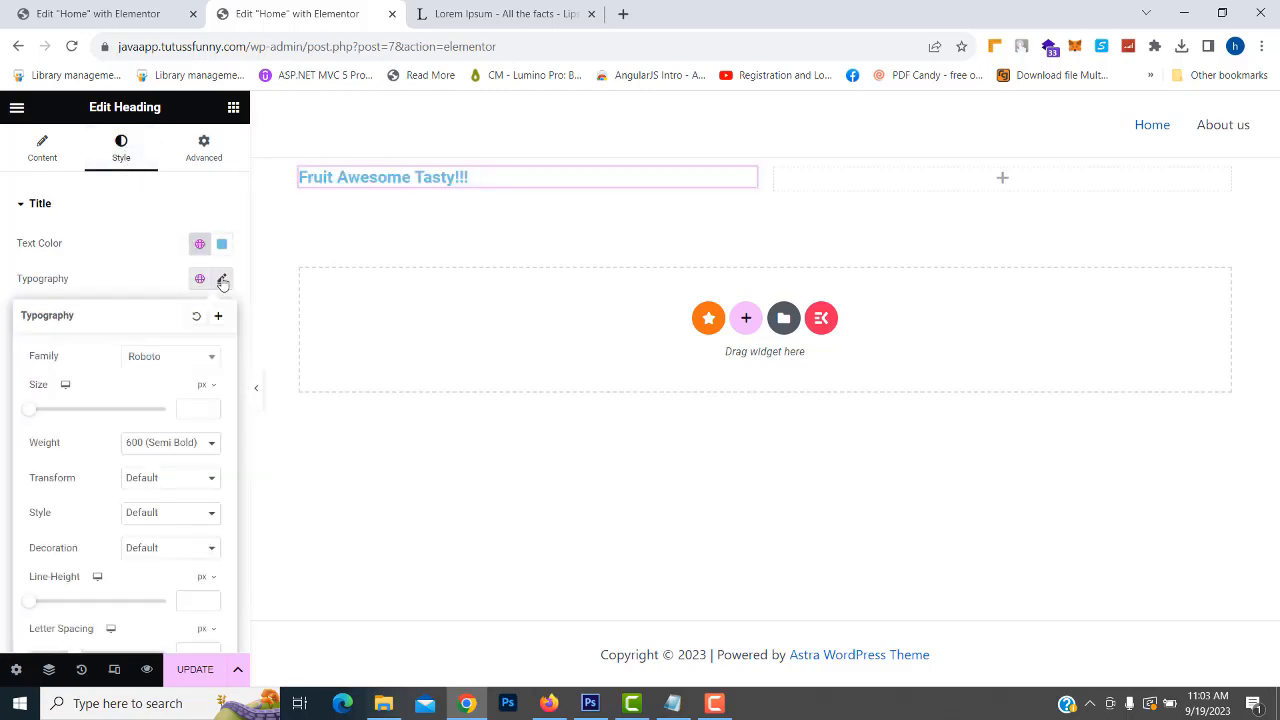
click(182, 359)
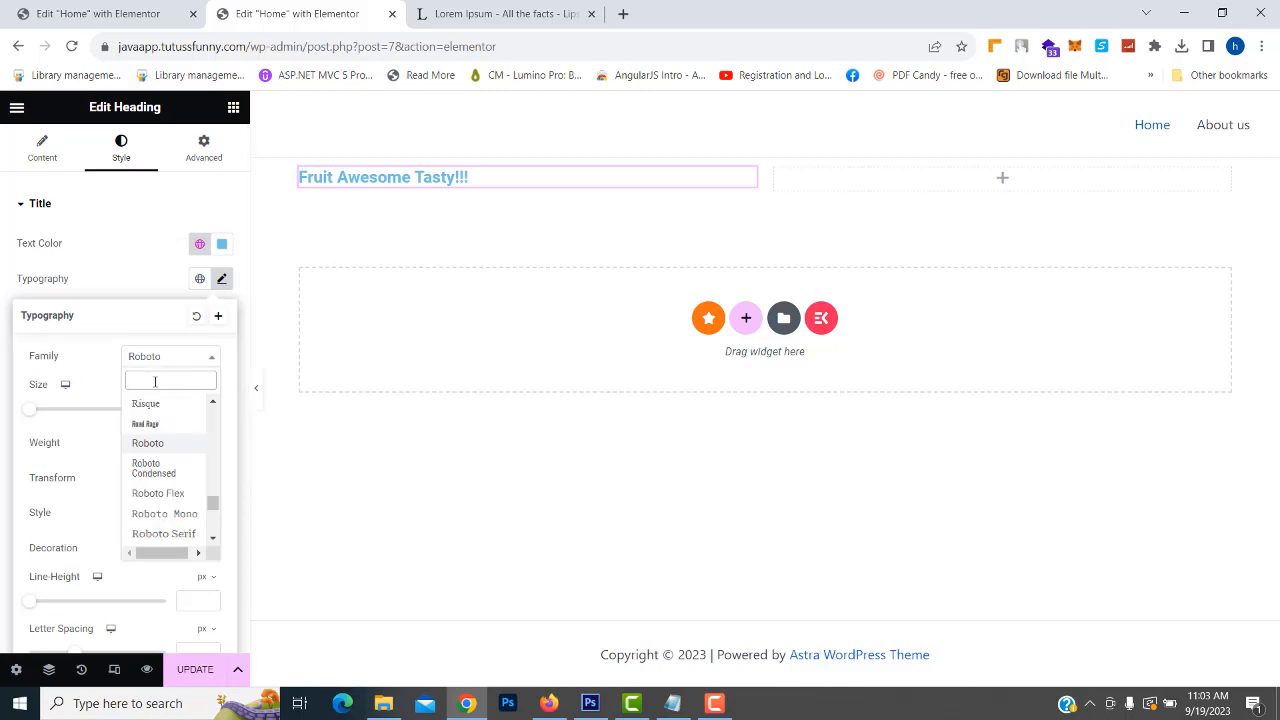
text(pop)
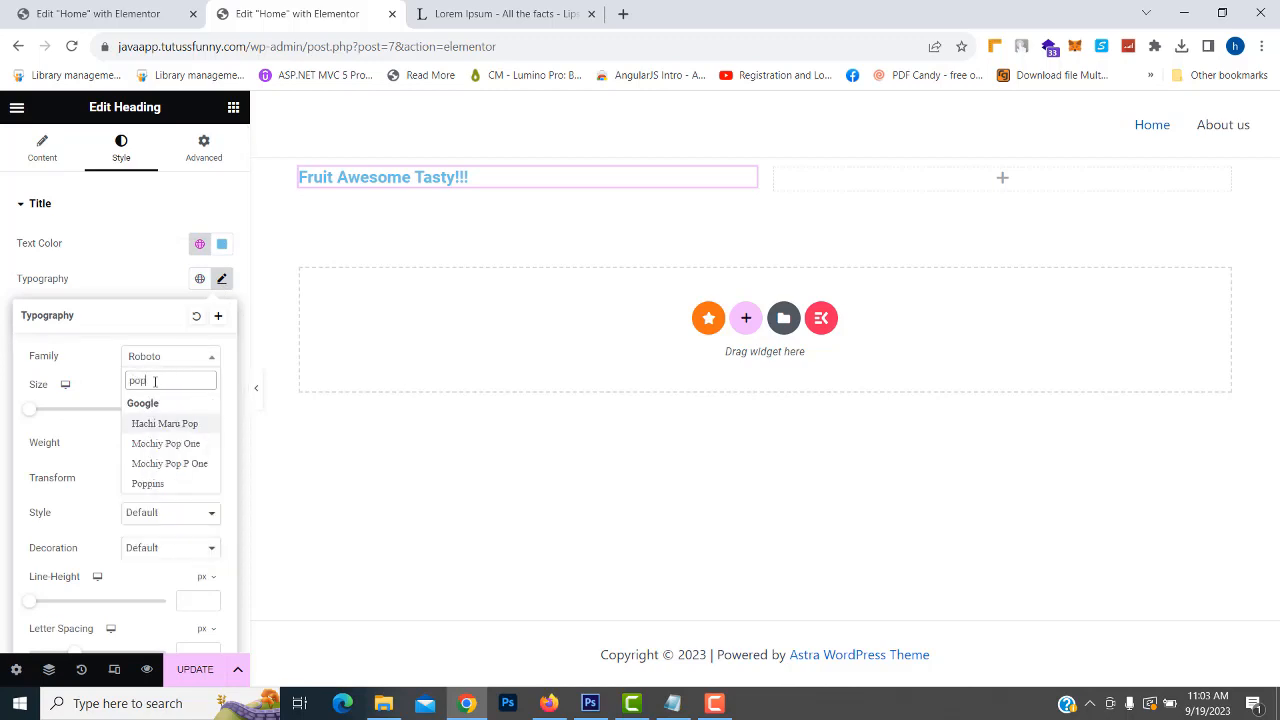
text(p)
key(BackSpace)
click(144, 484)
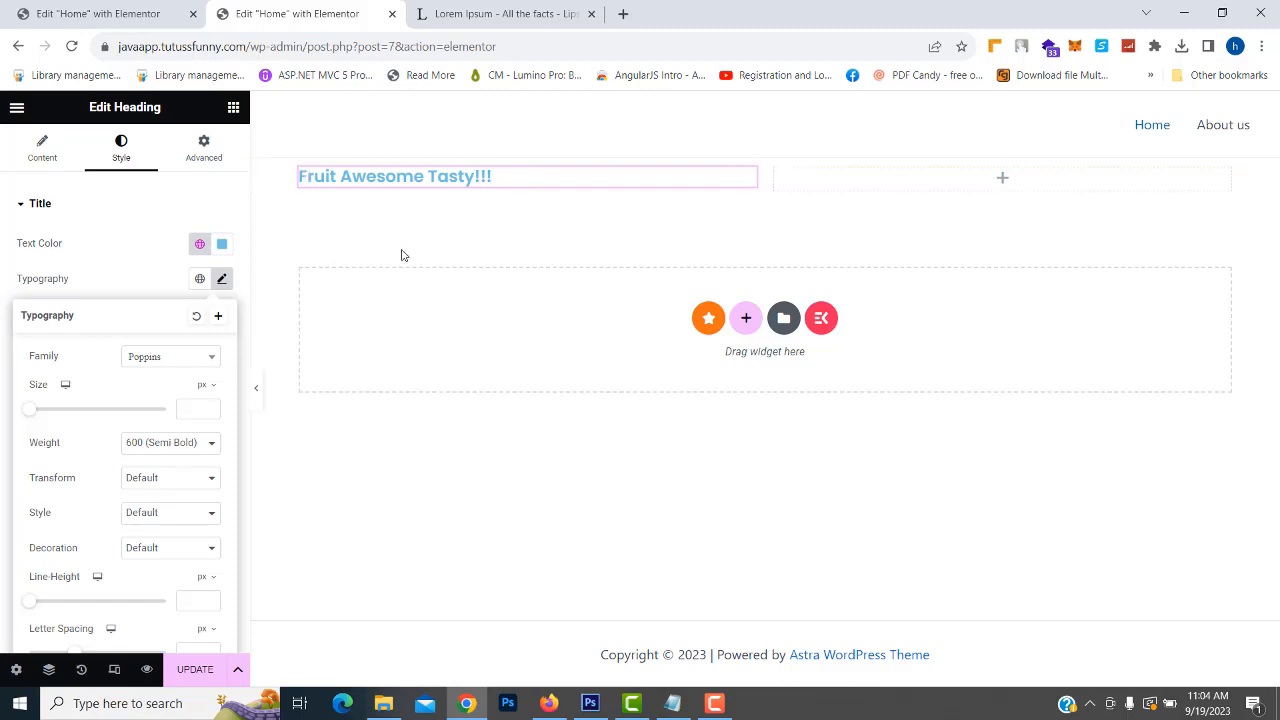
drag(29, 417, 44, 422)
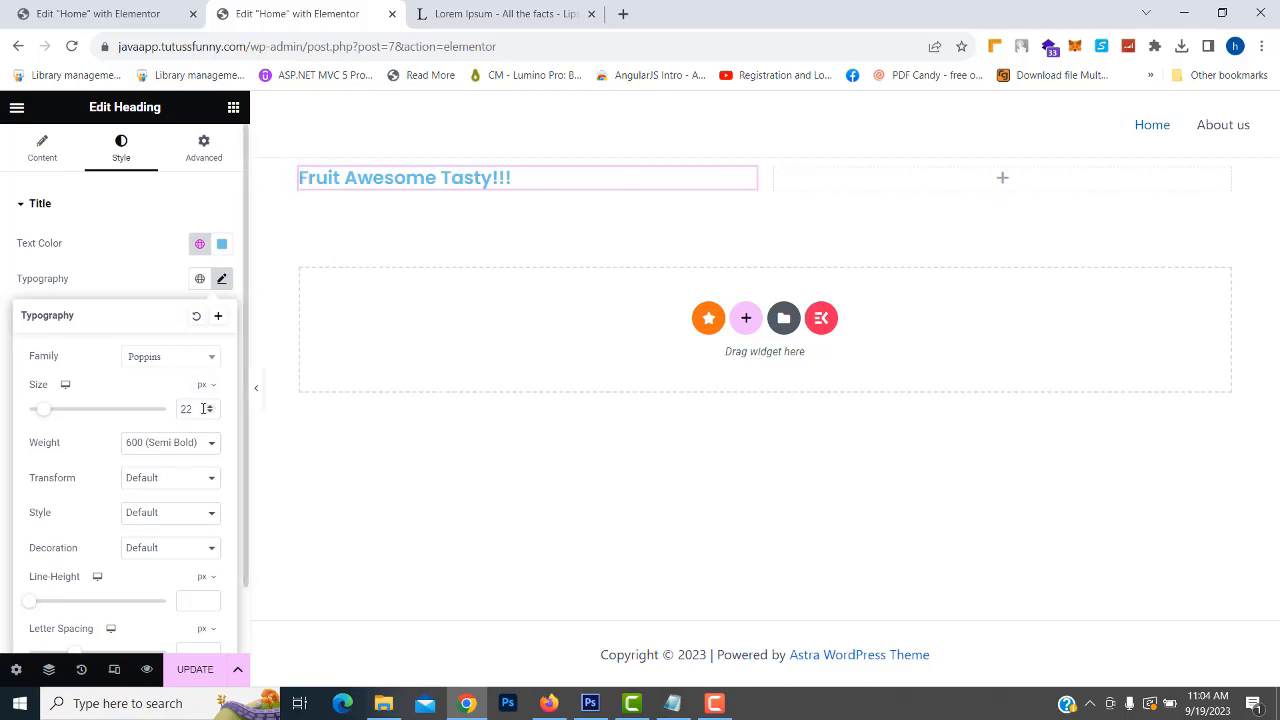
Step: Change the "Fruit Awesome Tasty!!!" heading's text color to a dark blue
click(222, 246)
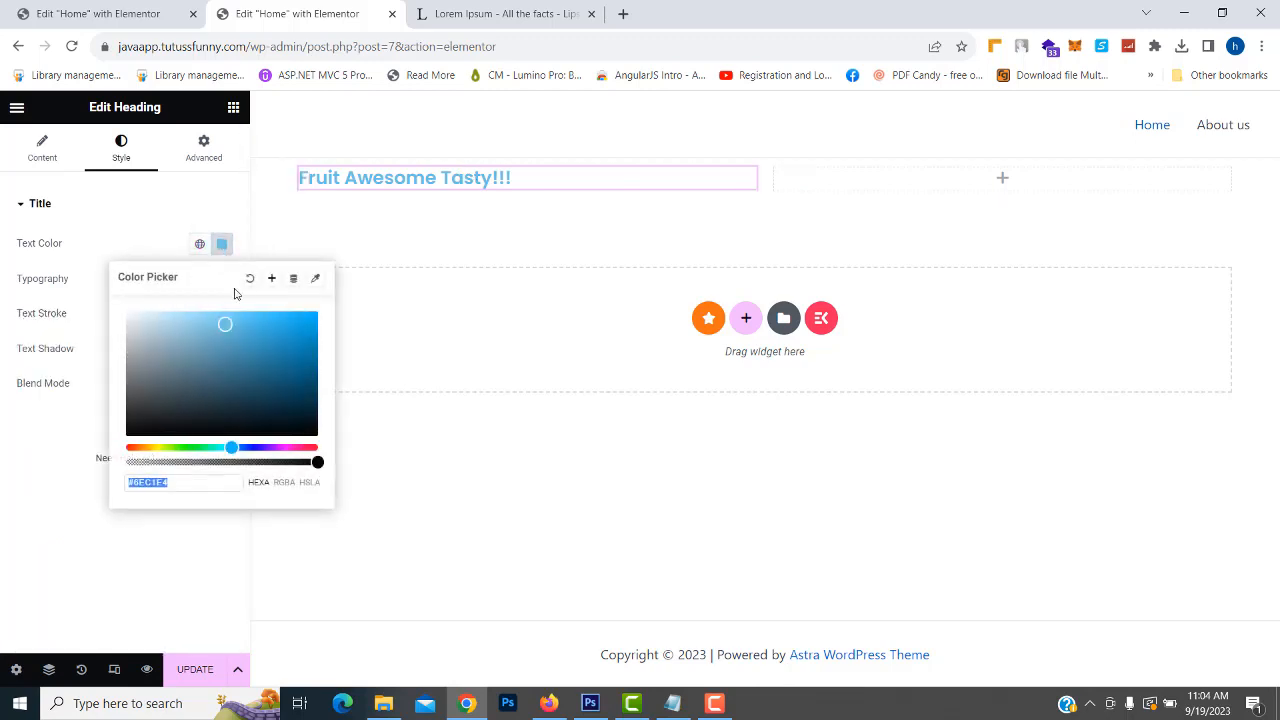
text(#0E7CAB)
drag(321, 362, 330, 393)
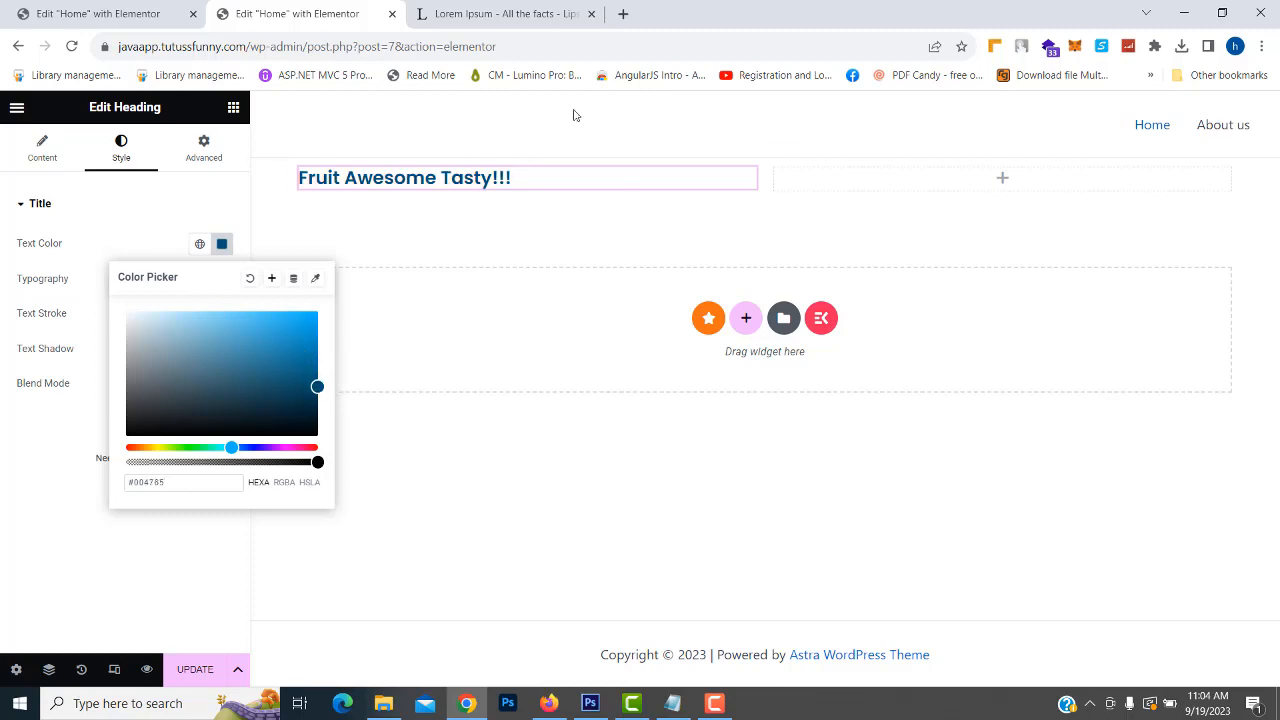
click(908, 508)
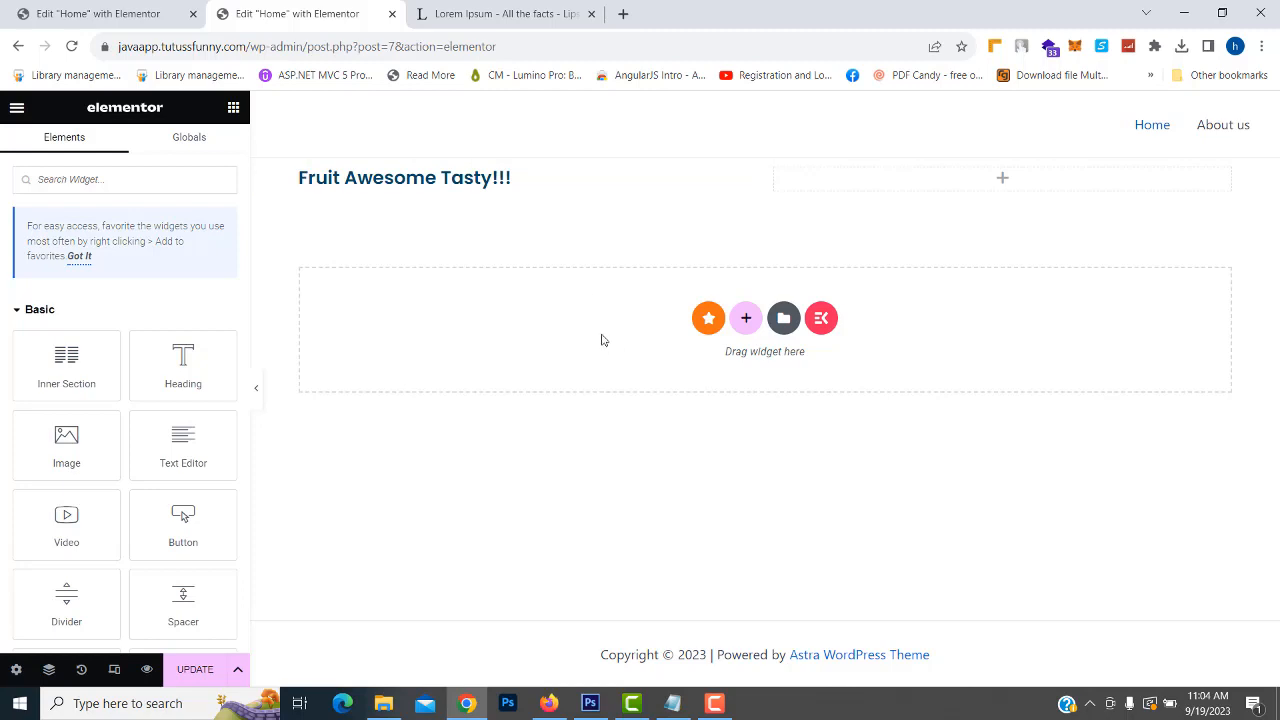
Step: Add a second Heading widget below the first one and replace its placeholder text with "Taste IceFruit" copied from the Notepad file
drag(176, 364, 420, 188)
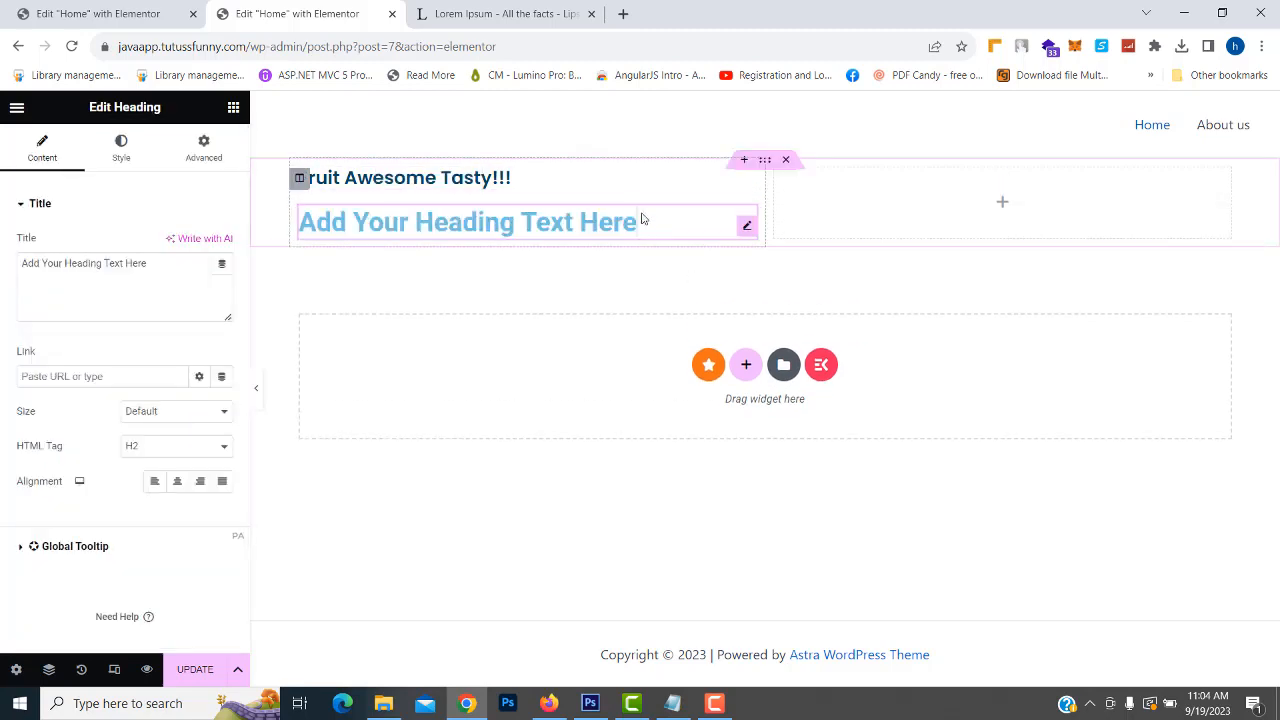
click(673, 703)
drag(819, 351, 716, 352)
key(ctrl+c)
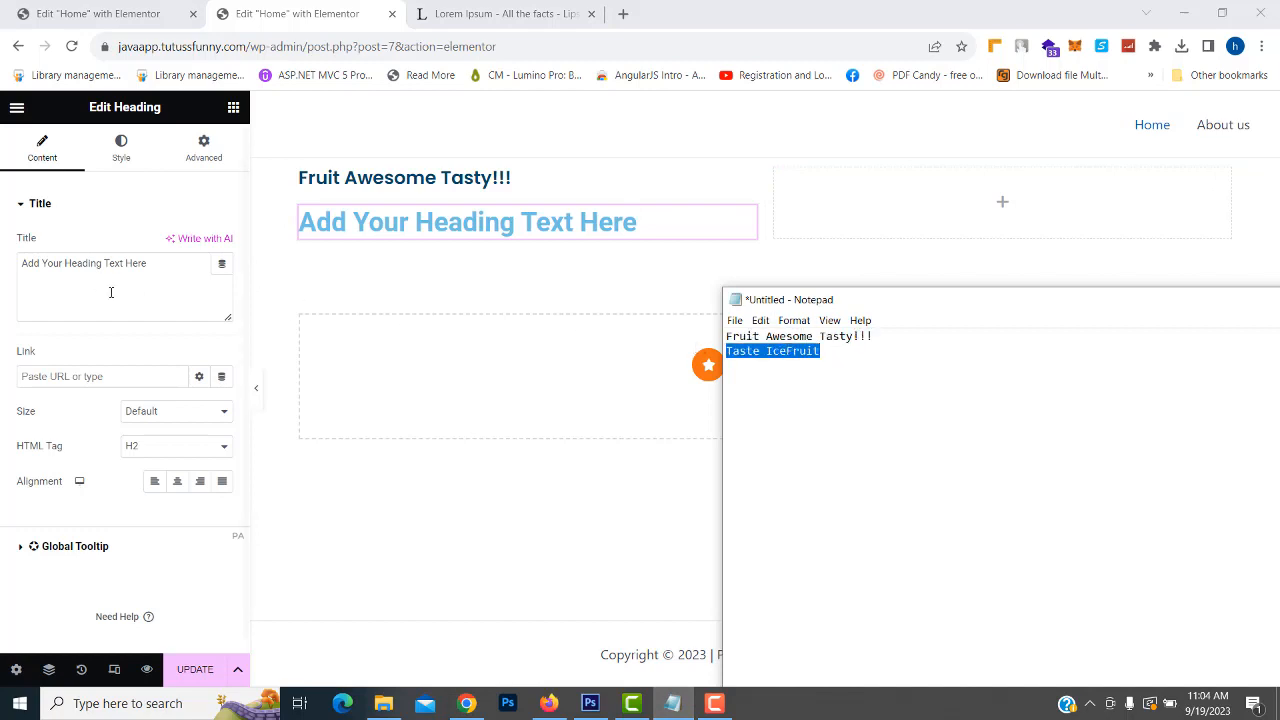
drag(158, 264, 3, 262)
key(ctrl+v)
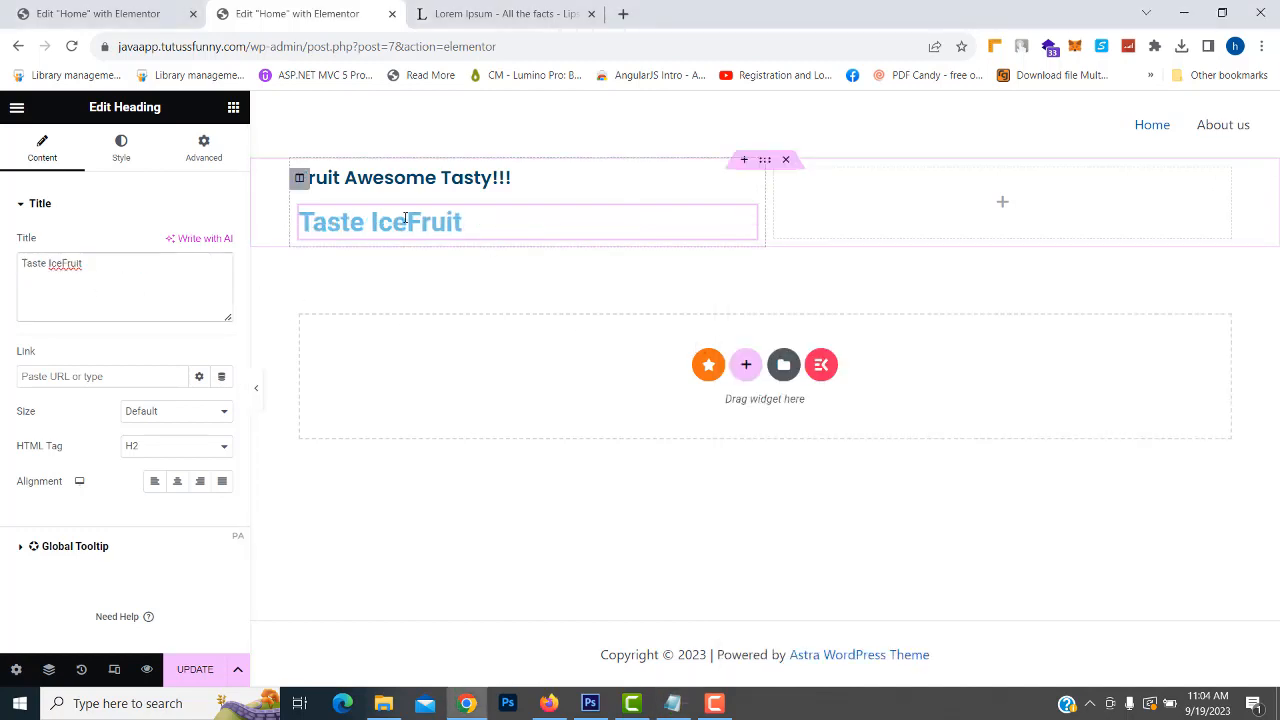
Step: Set the "Taste IceFruit" heading's HTML tag to H1
click(541, 230)
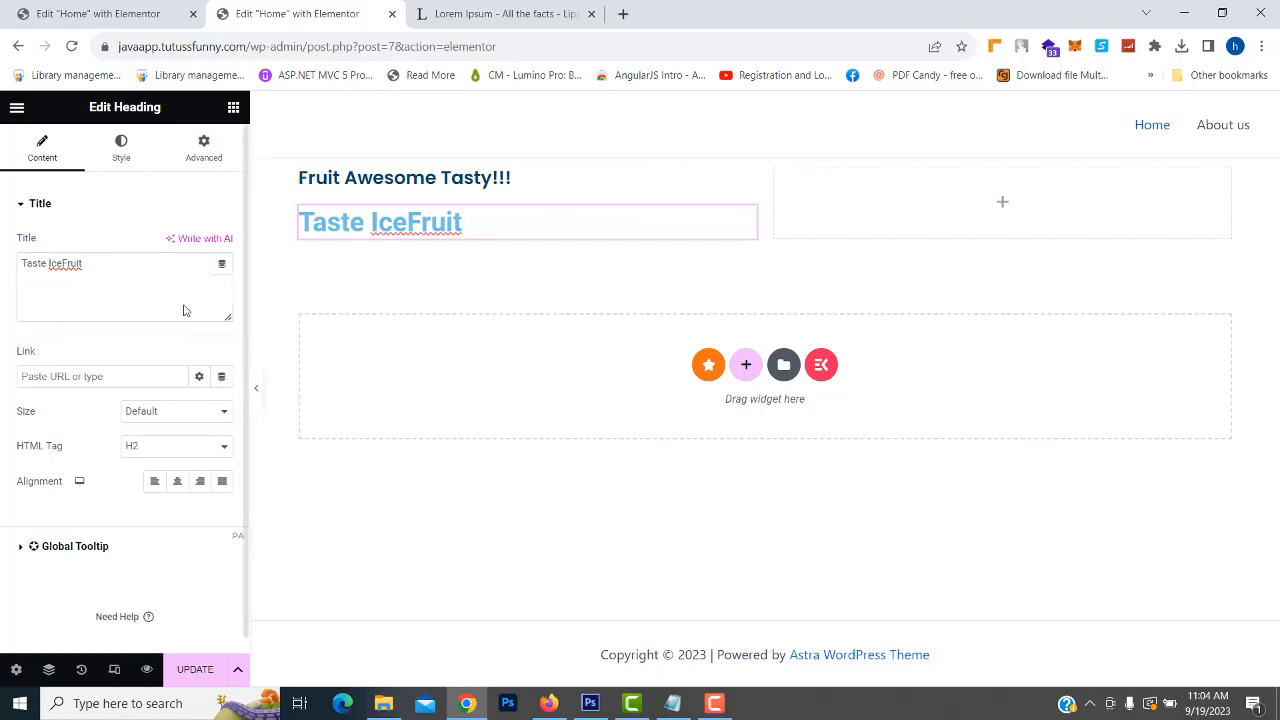
click(211, 455)
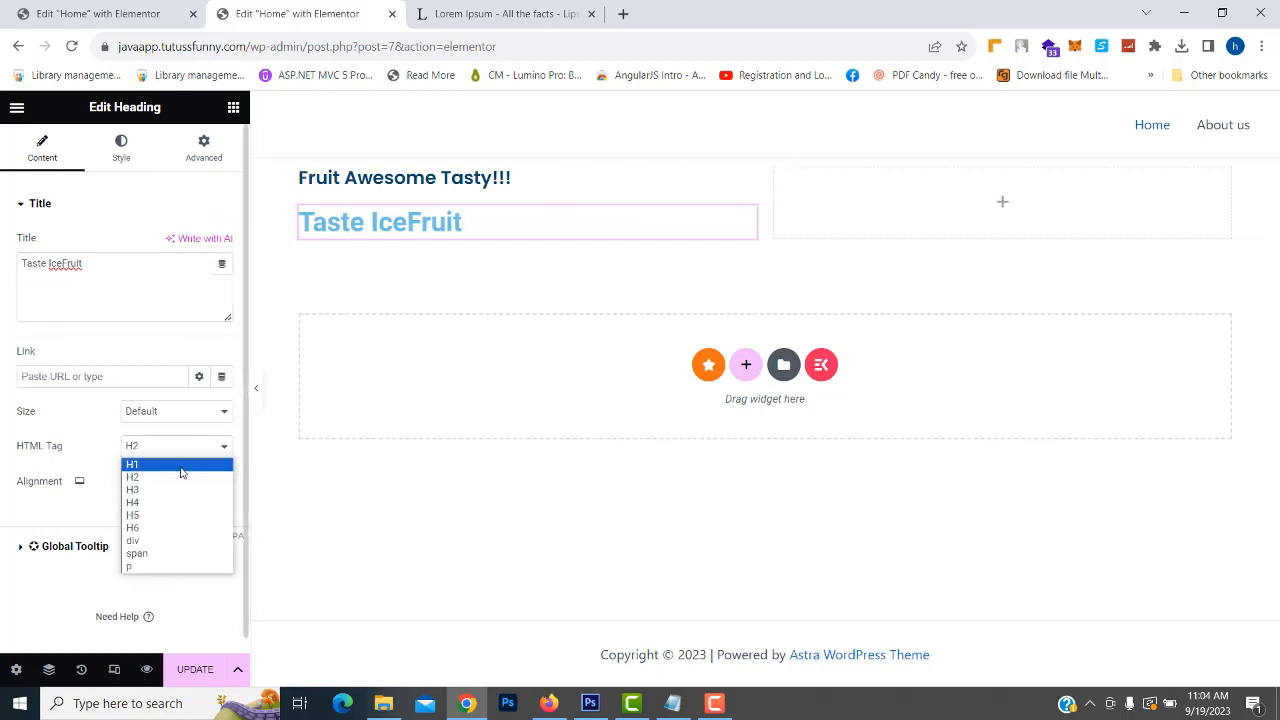
click(181, 467)
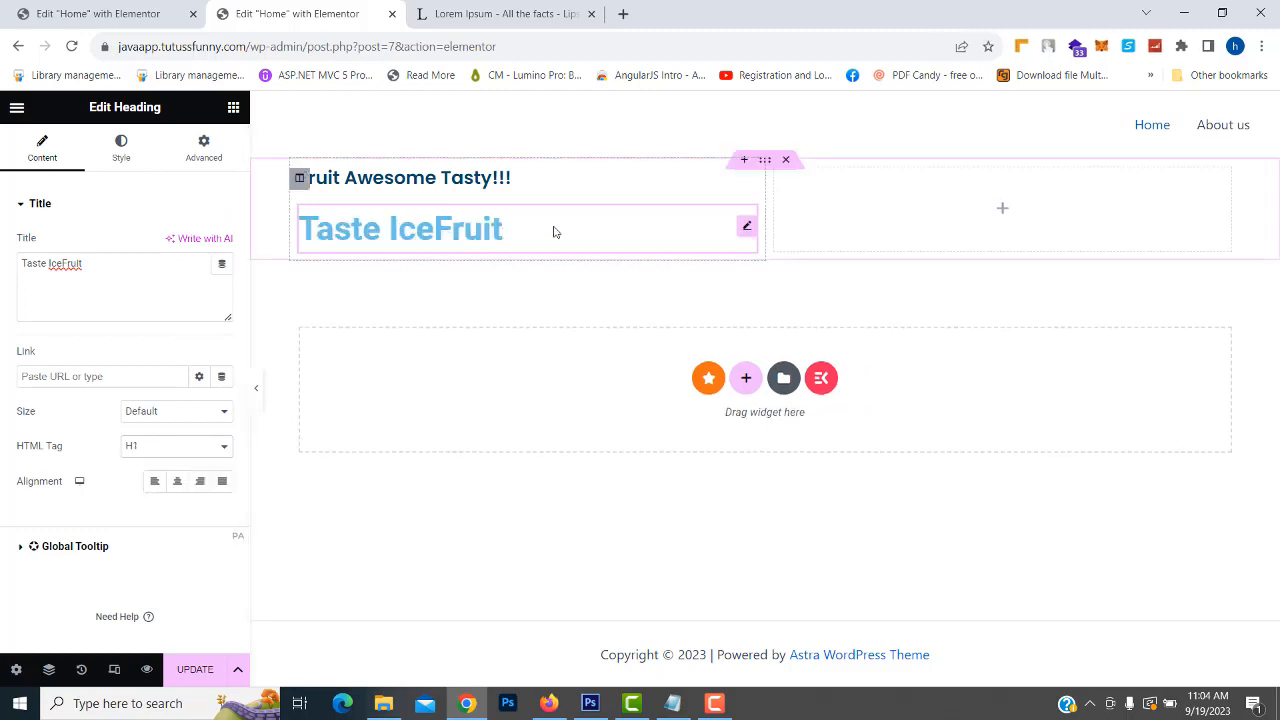
Step: Set the "Taste IceFruit" heading's typography to a size of 56 px and the Poppins font family
click(121, 148)
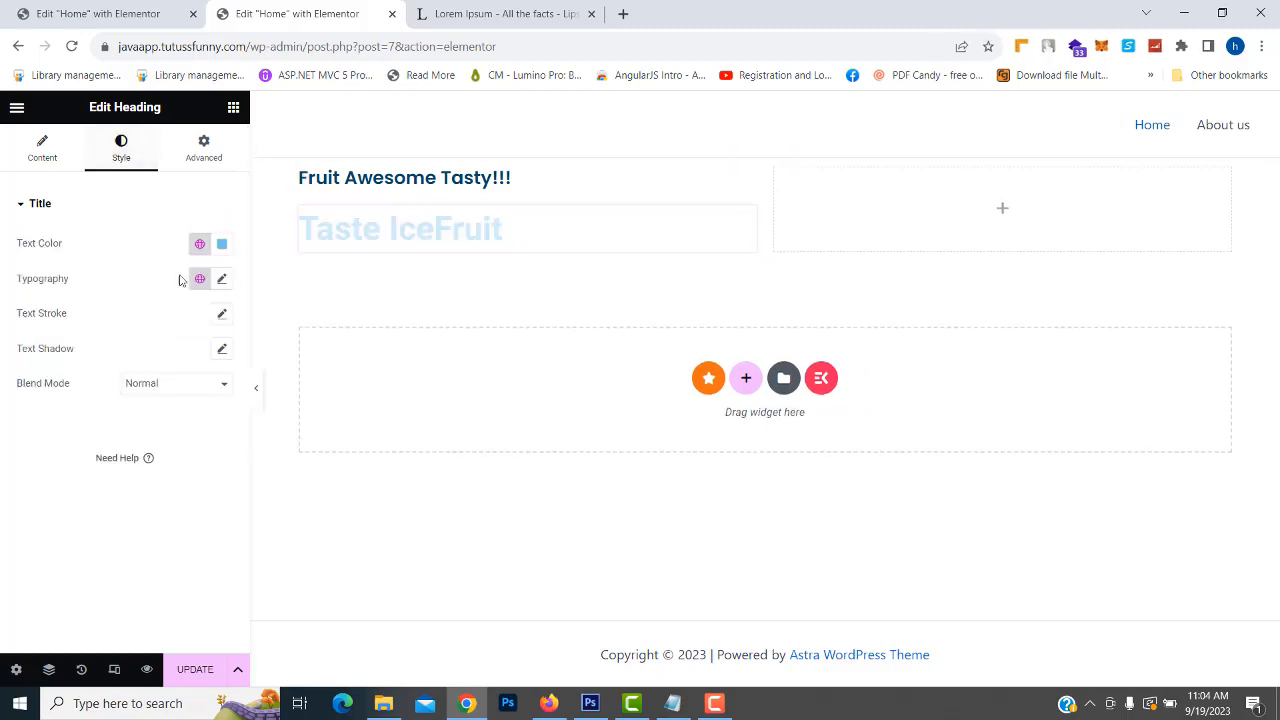
click(222, 280)
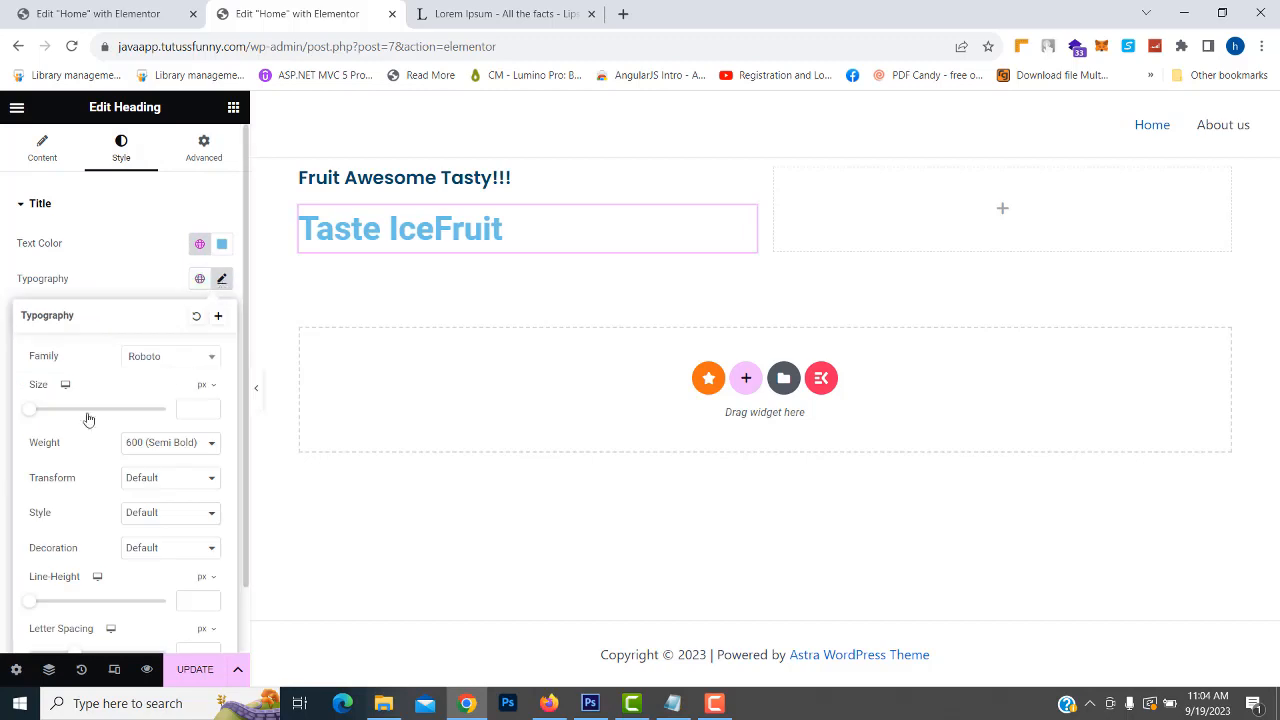
click(50, 410)
drag(52, 412, 67, 407)
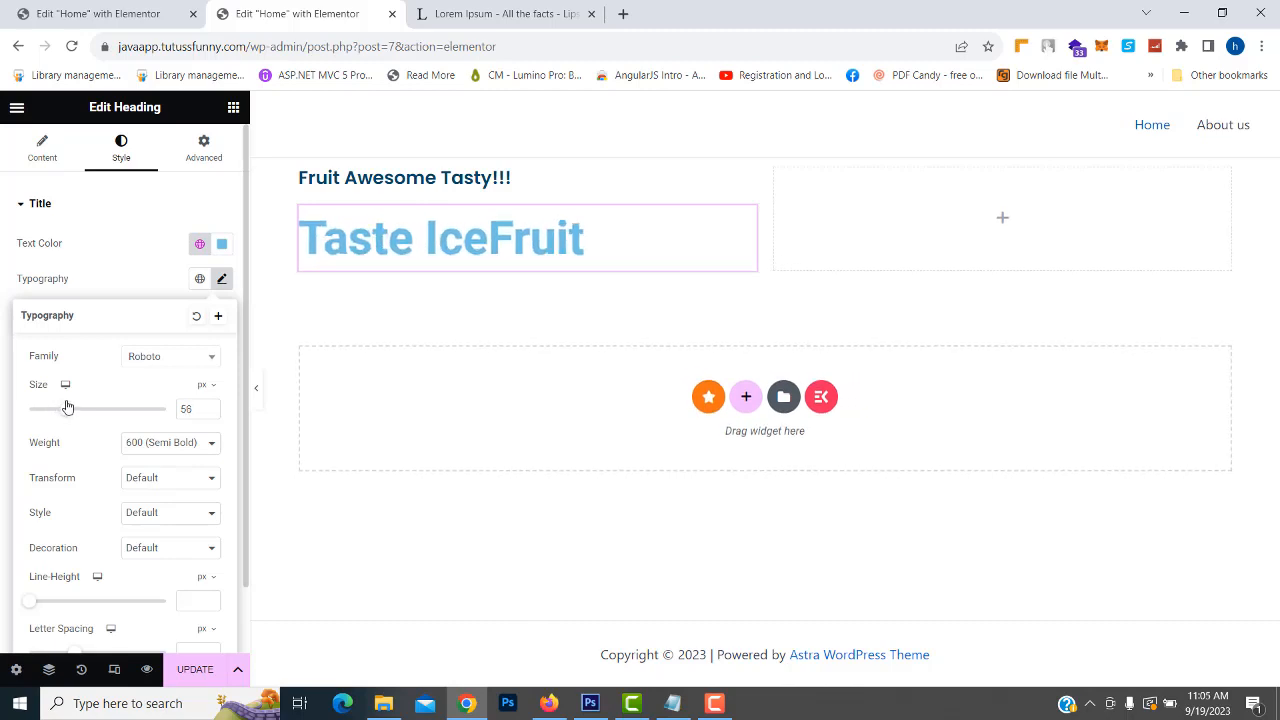
click(152, 358)
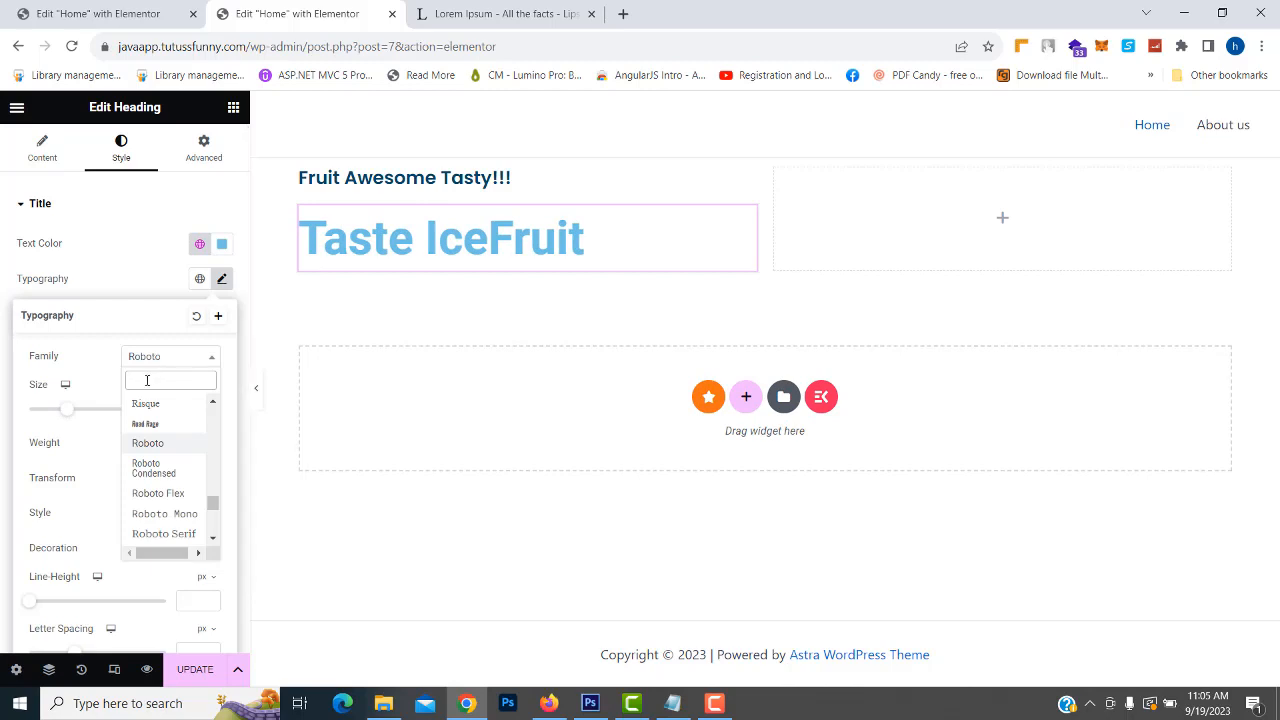
text(pop)
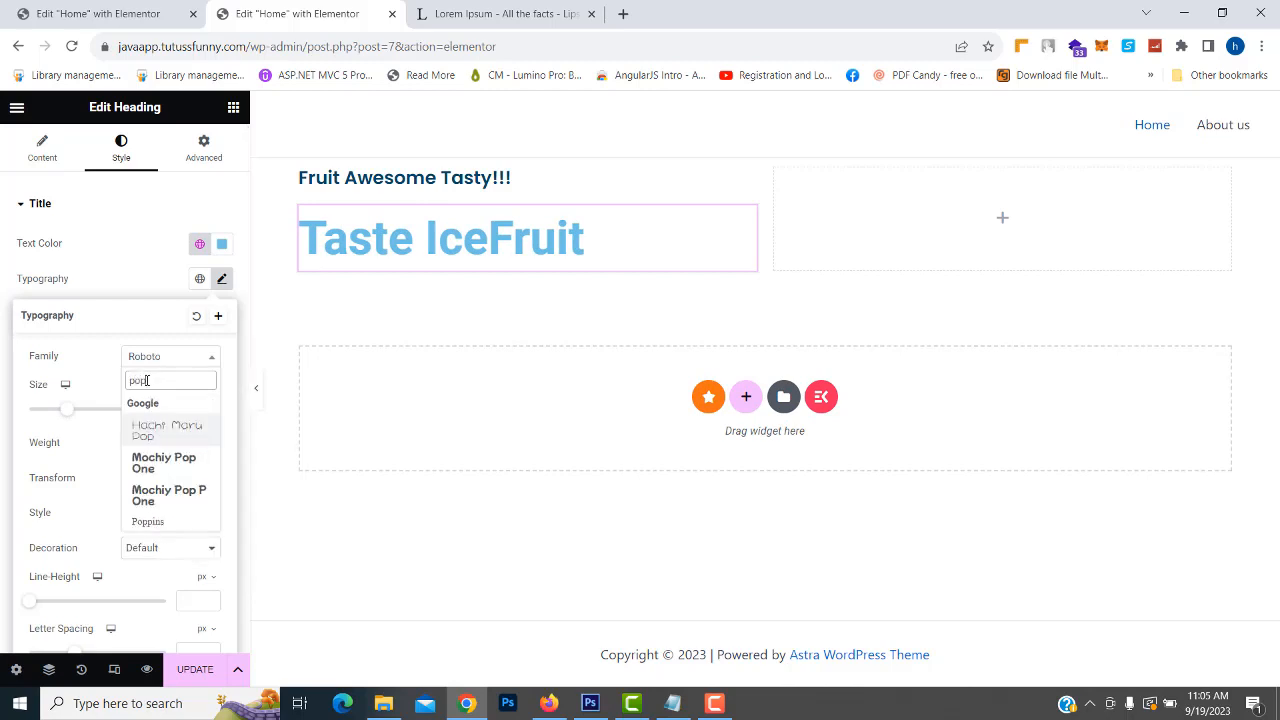
click(158, 522)
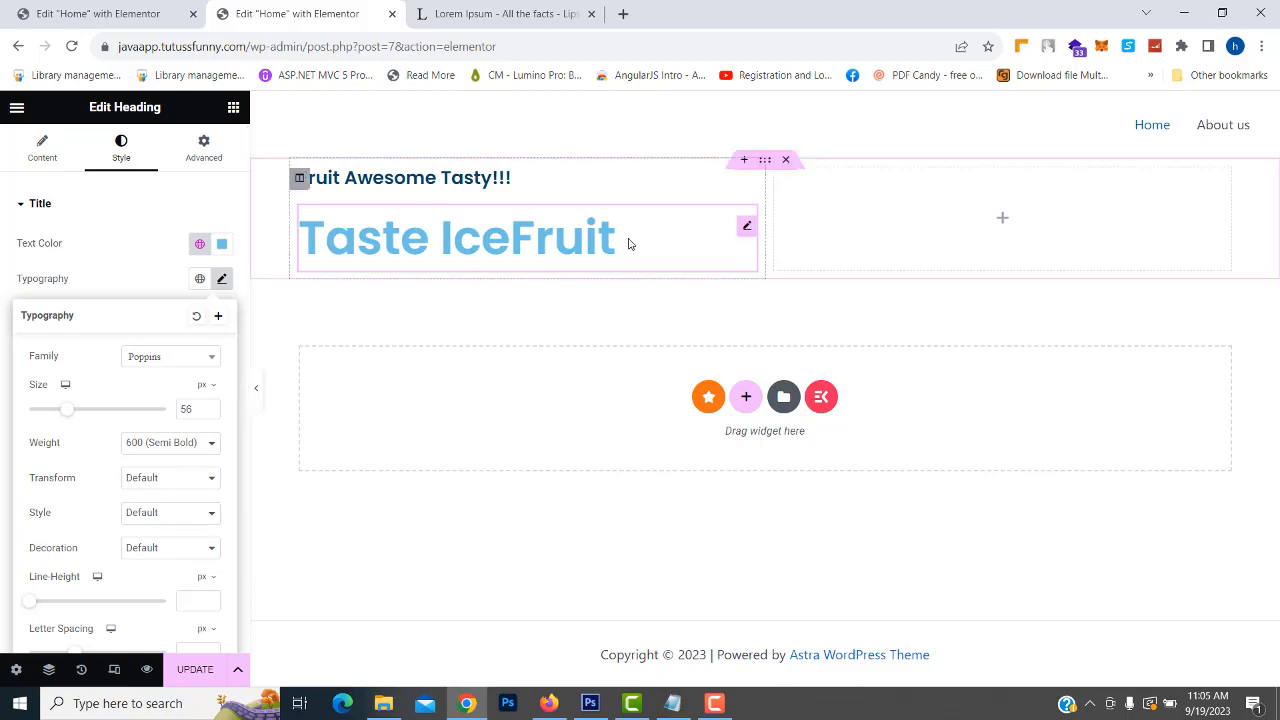
Step: Change the "Taste IceFruit" heading's text color to a dark magenta
click(223, 248)
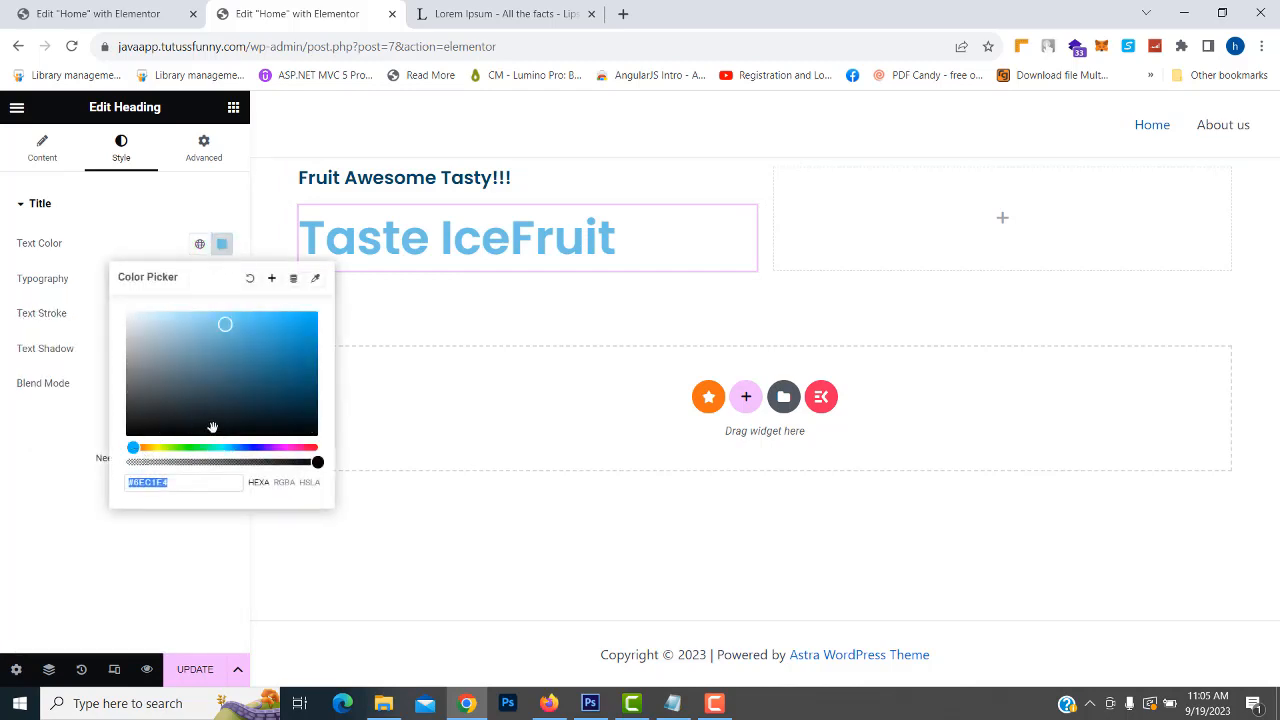
click(298, 447)
drag(225, 328, 340, 369)
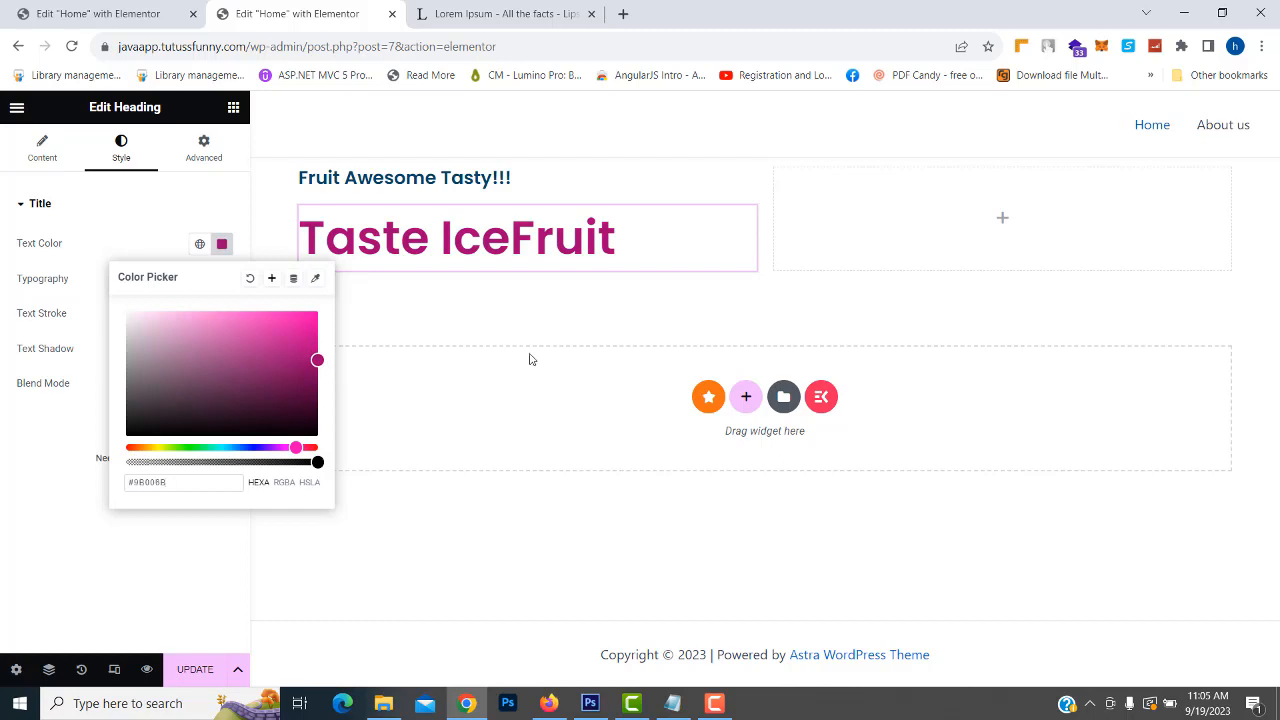
click(720, 125)
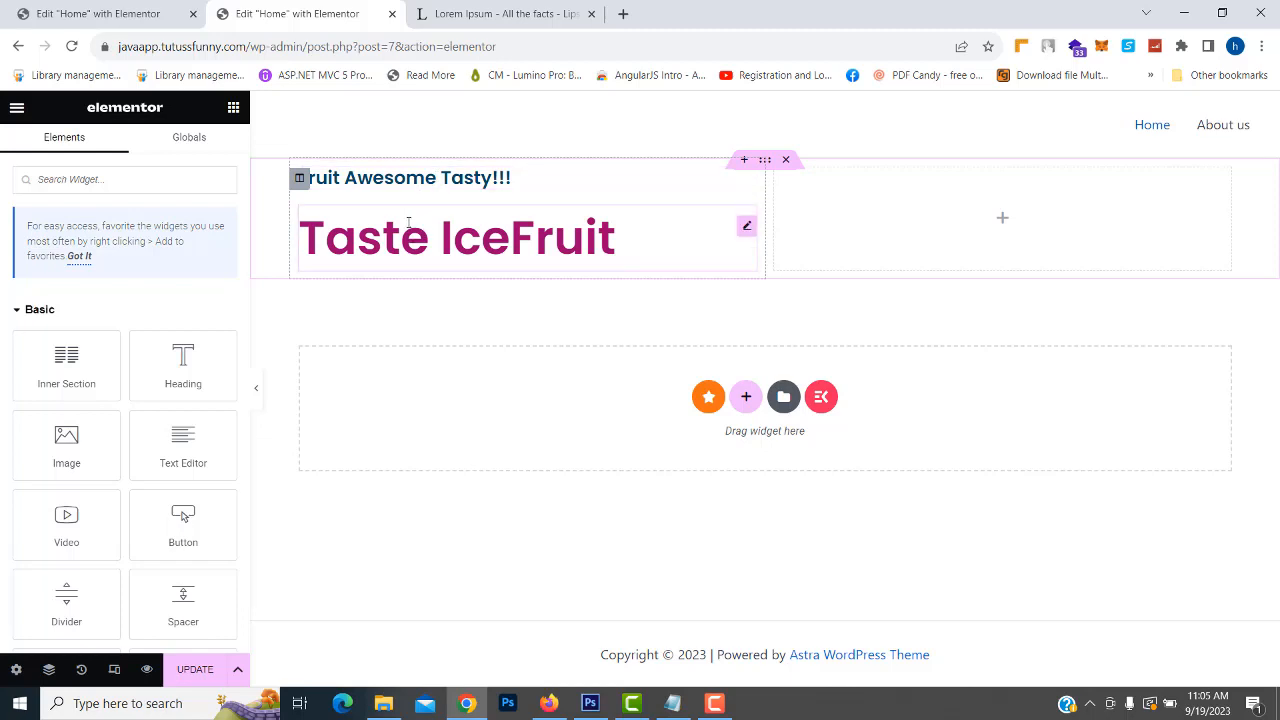
Step: Try a linked 10 px margin on all four sides of the "Taste IceFruit" heading and clear it again
click(614, 238)
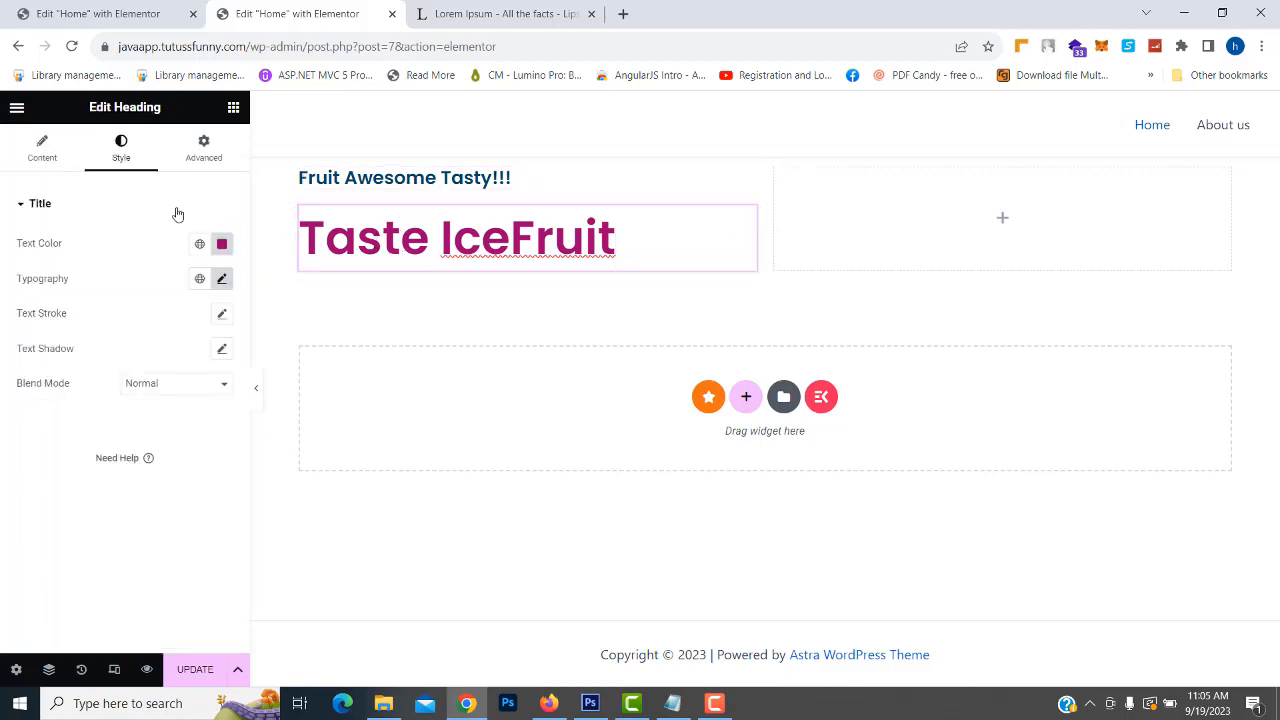
click(201, 155)
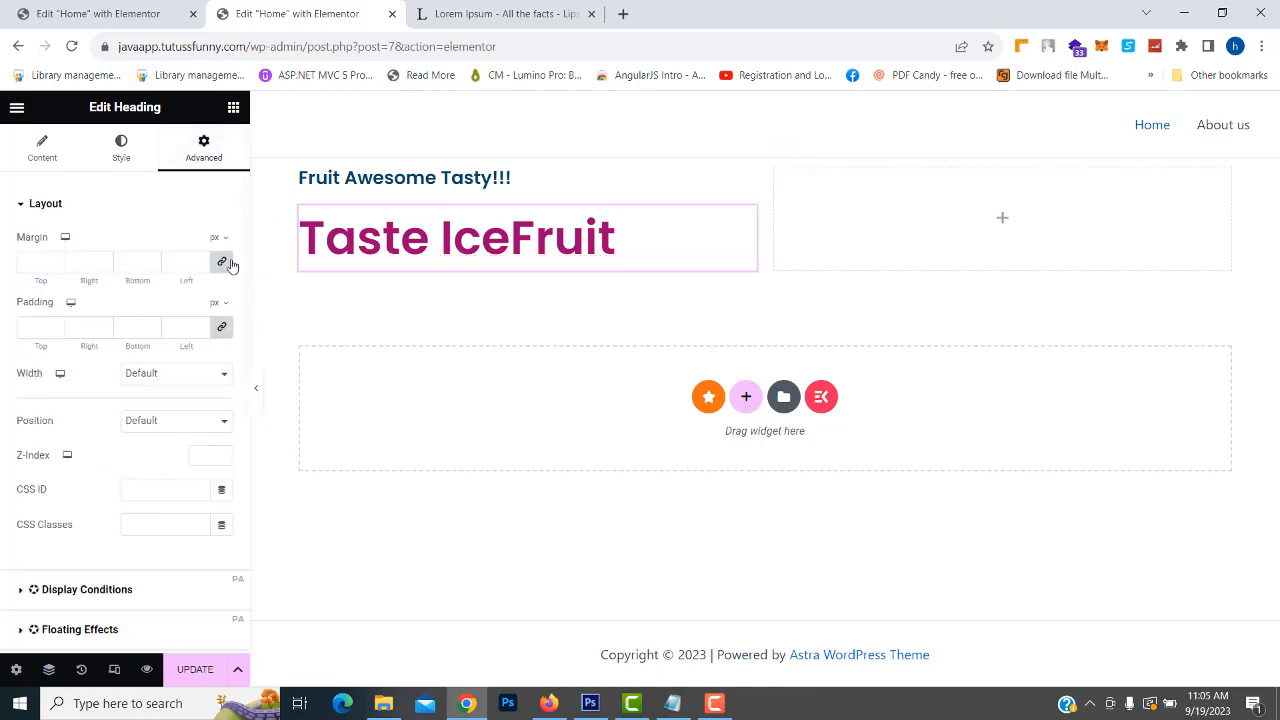
click(223, 263)
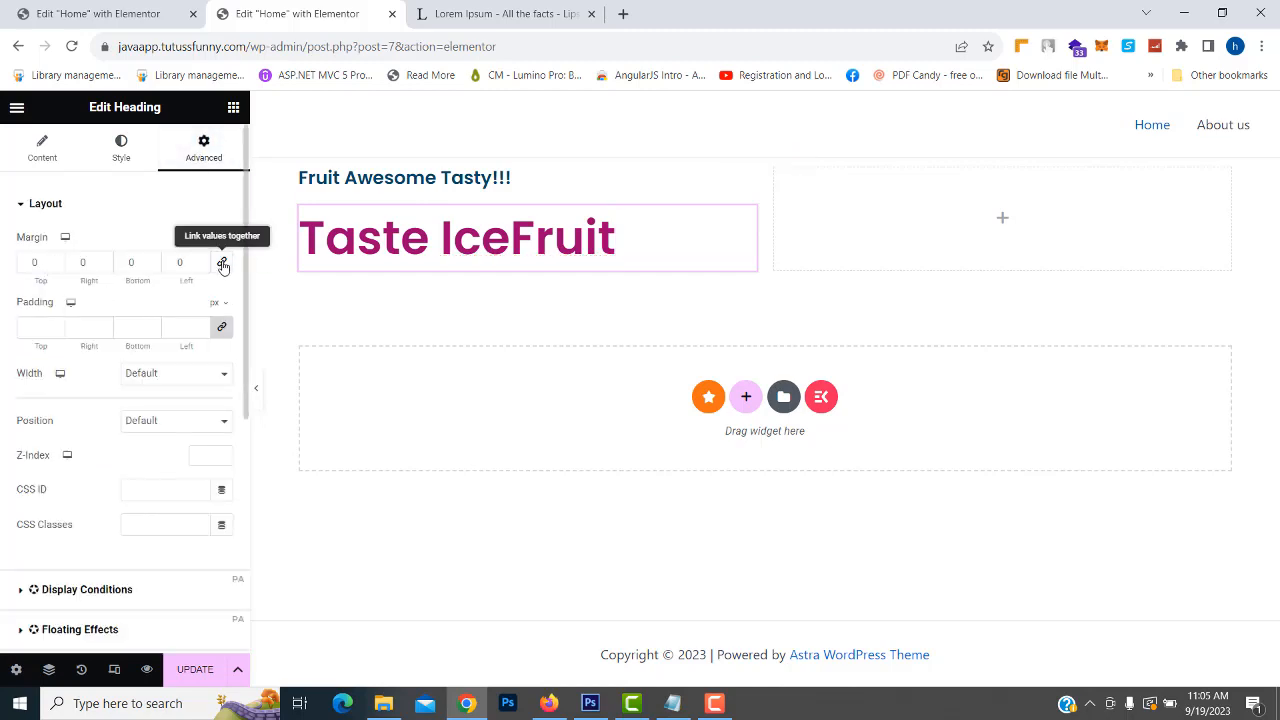
click(223, 264)
click(223, 264)
click(223, 265)
click(36, 262)
text(10)
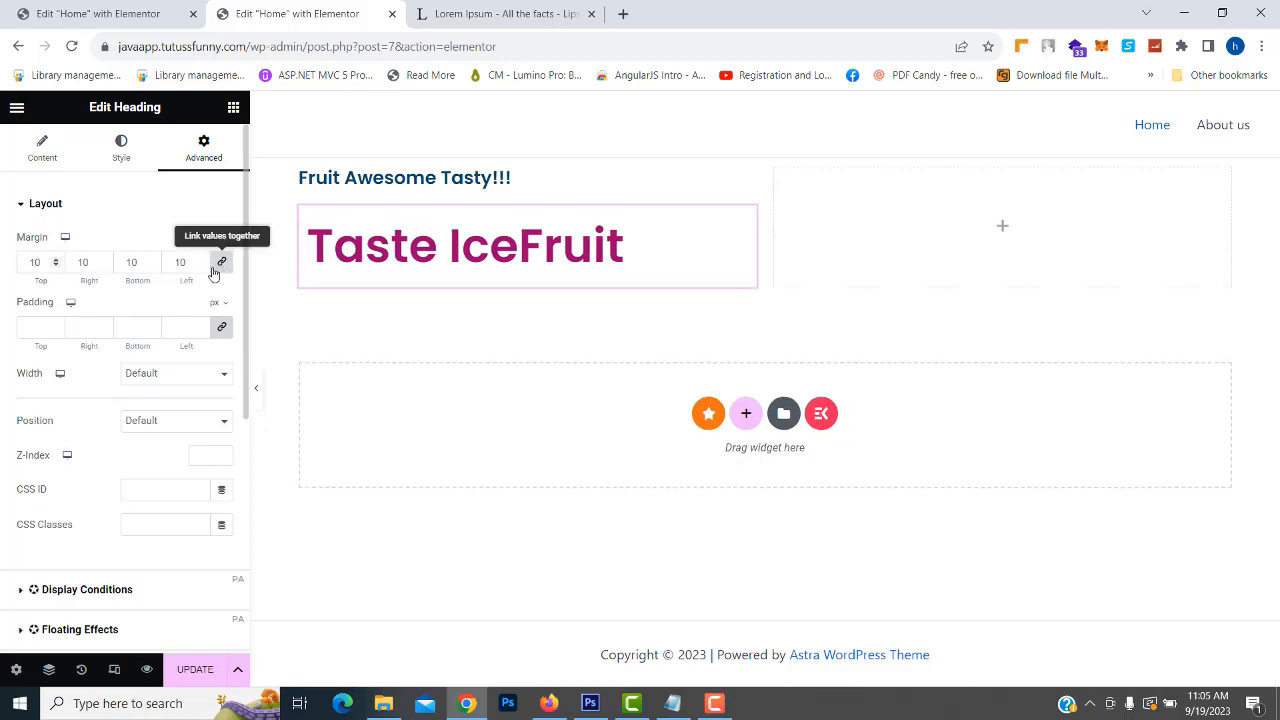
key(BackSpace)
Step: Unlink the "Taste IceFruit" heading's margin values and set only the top margin to -20 px
click(222, 270)
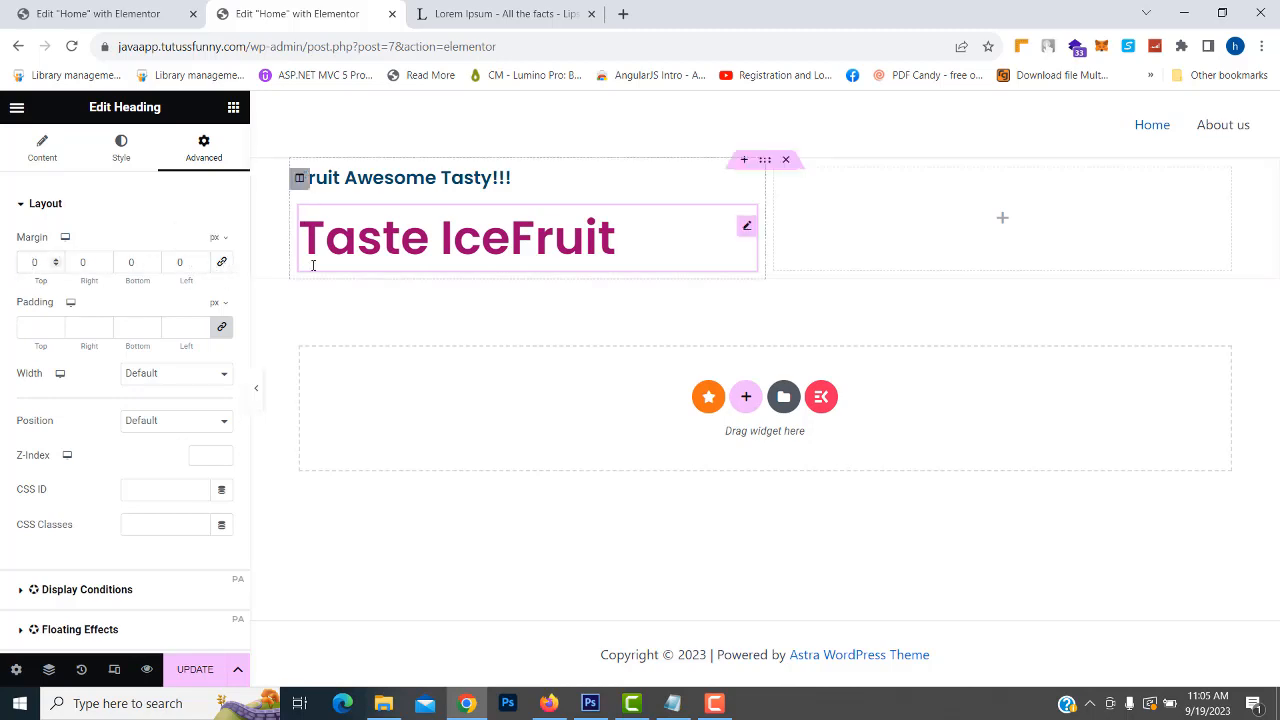
text(10)
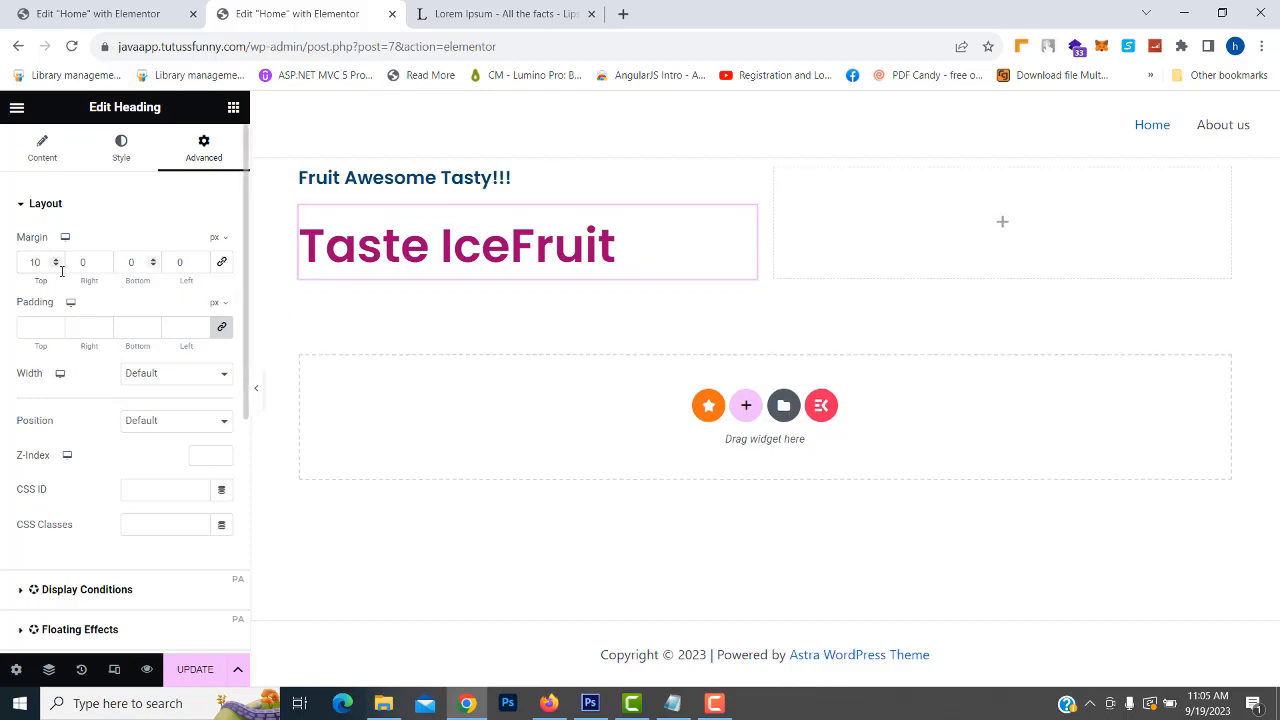
text(-)
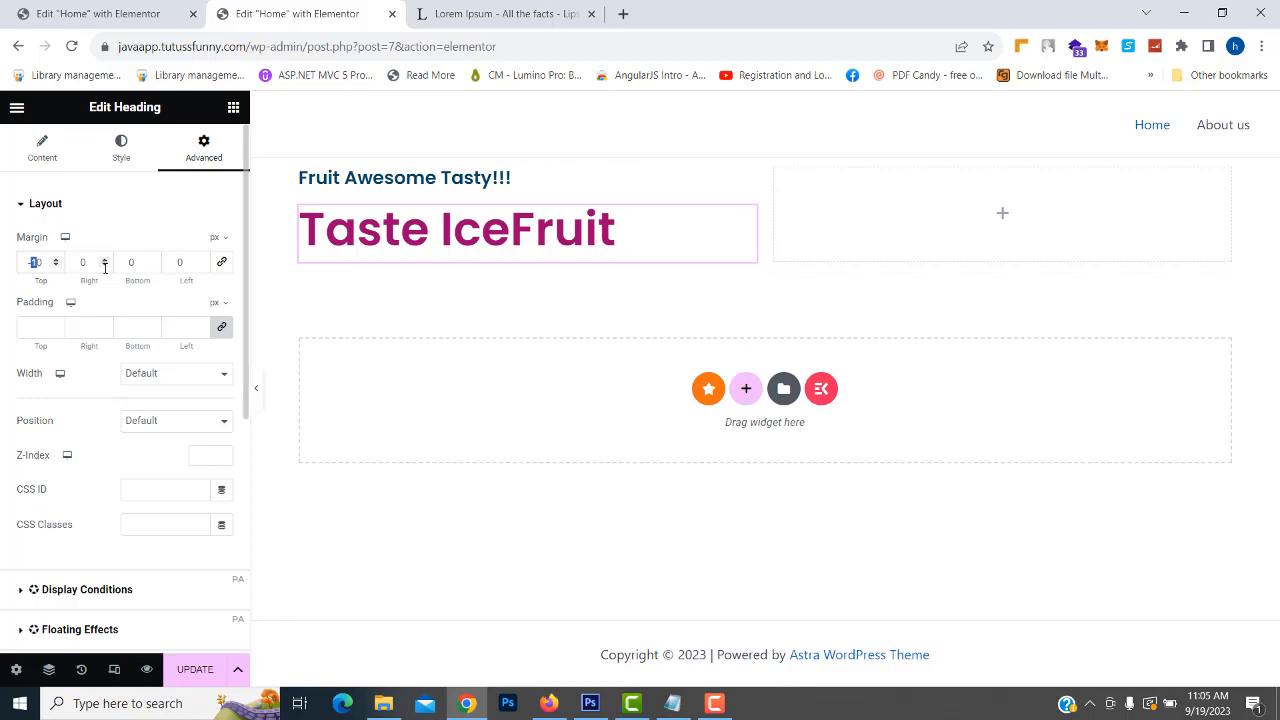
text(2)
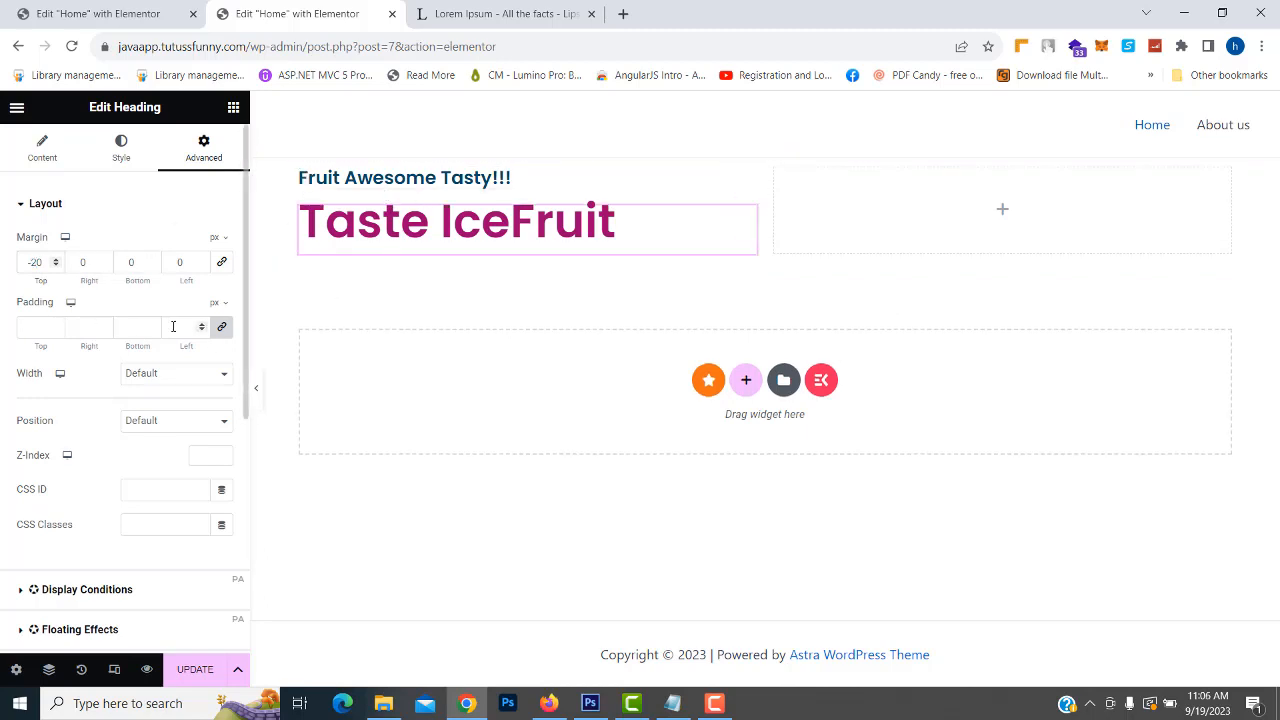
Step: Set the "Taste IceFruit" heading's top margin to -30 px
click(838, 129)
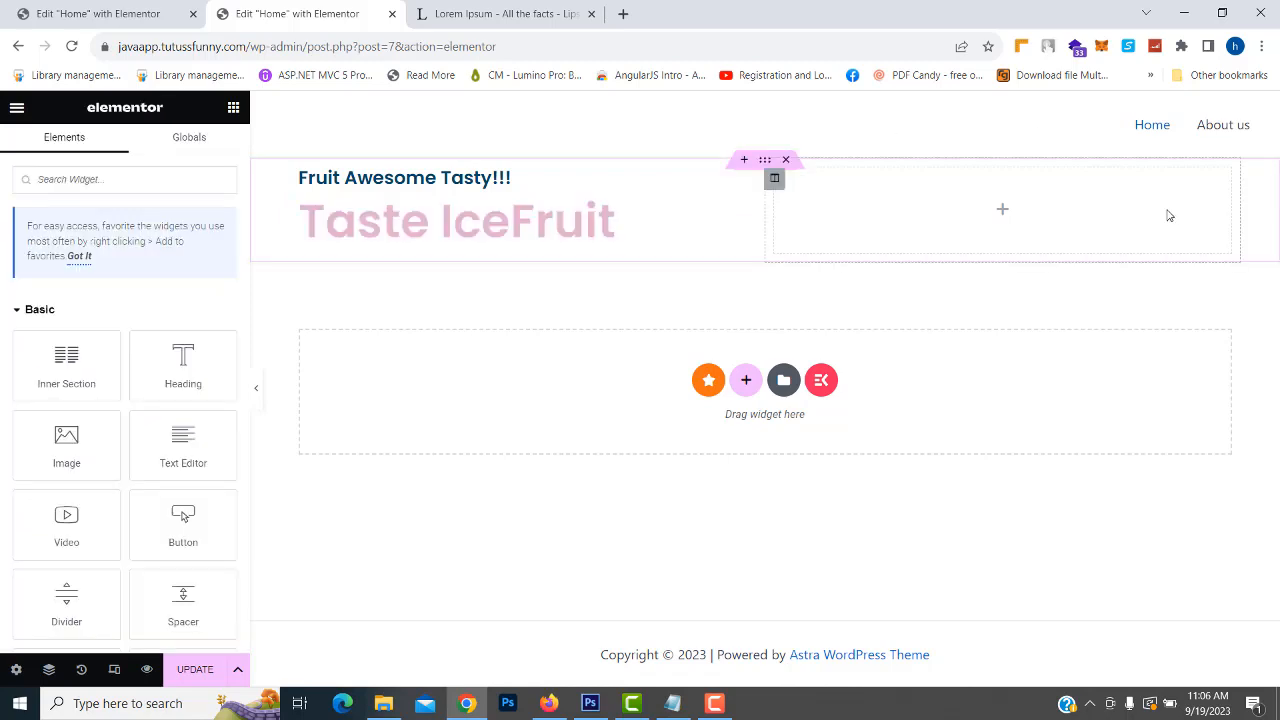
click(610, 222)
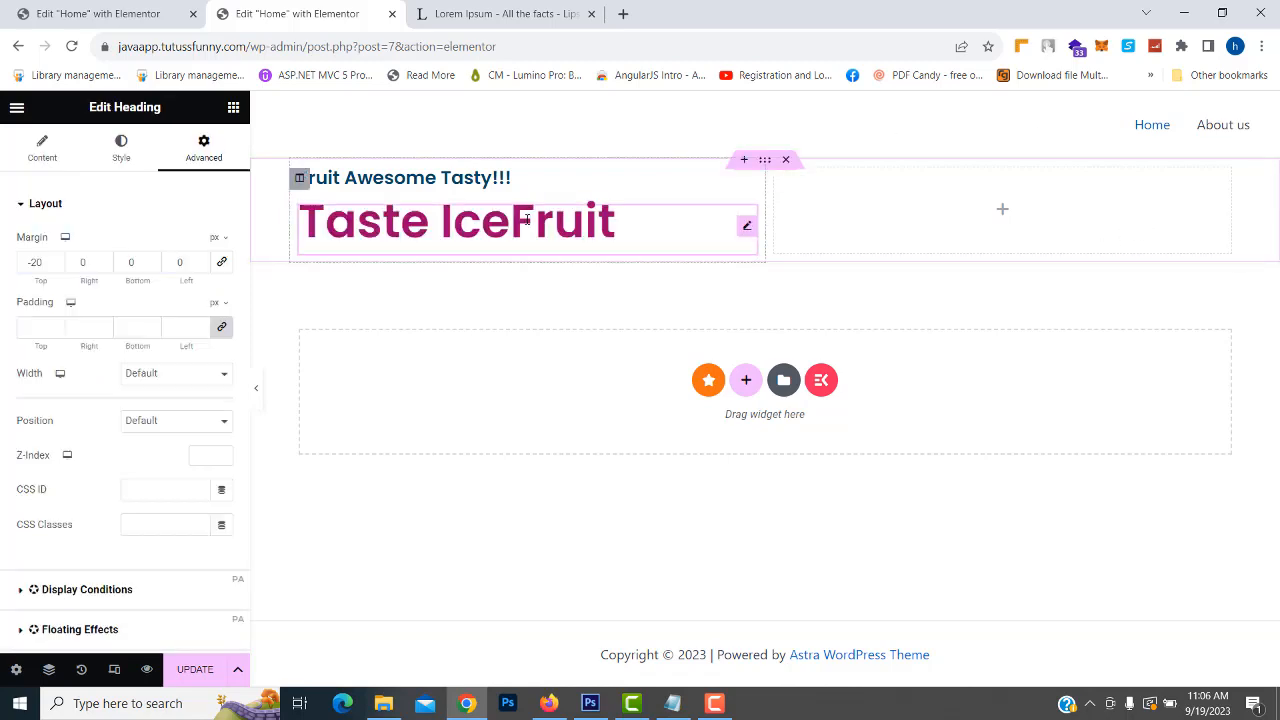
double_click(32, 260)
text(-30)
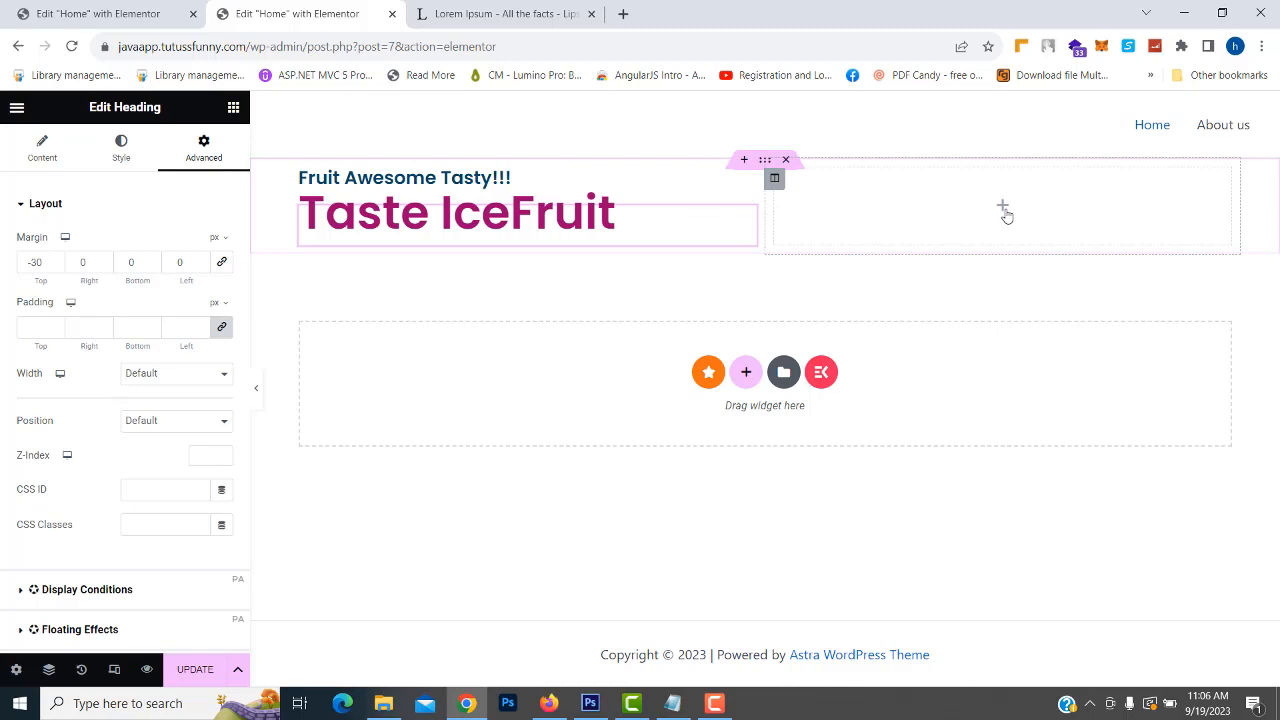
Step: Add an Image widget to the empty second column and pick the ice-cream image 1-2.png from the media library
click(233, 107)
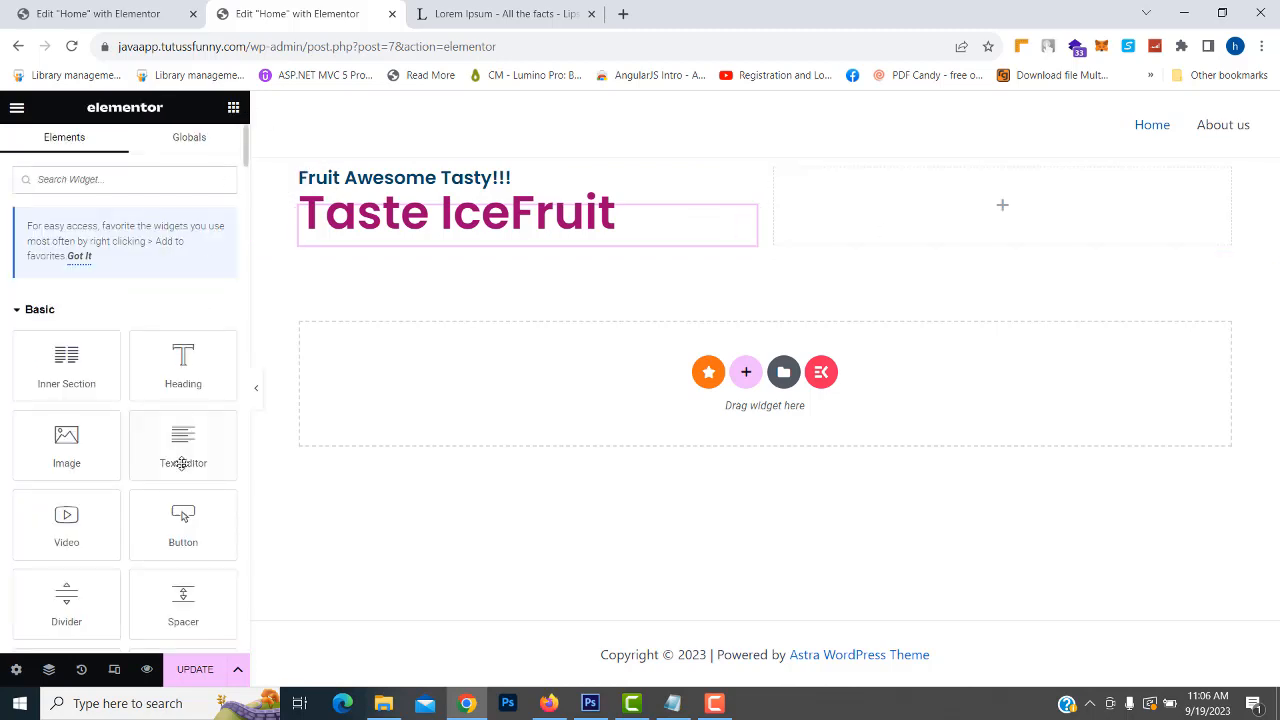
drag(110, 435, 970, 205)
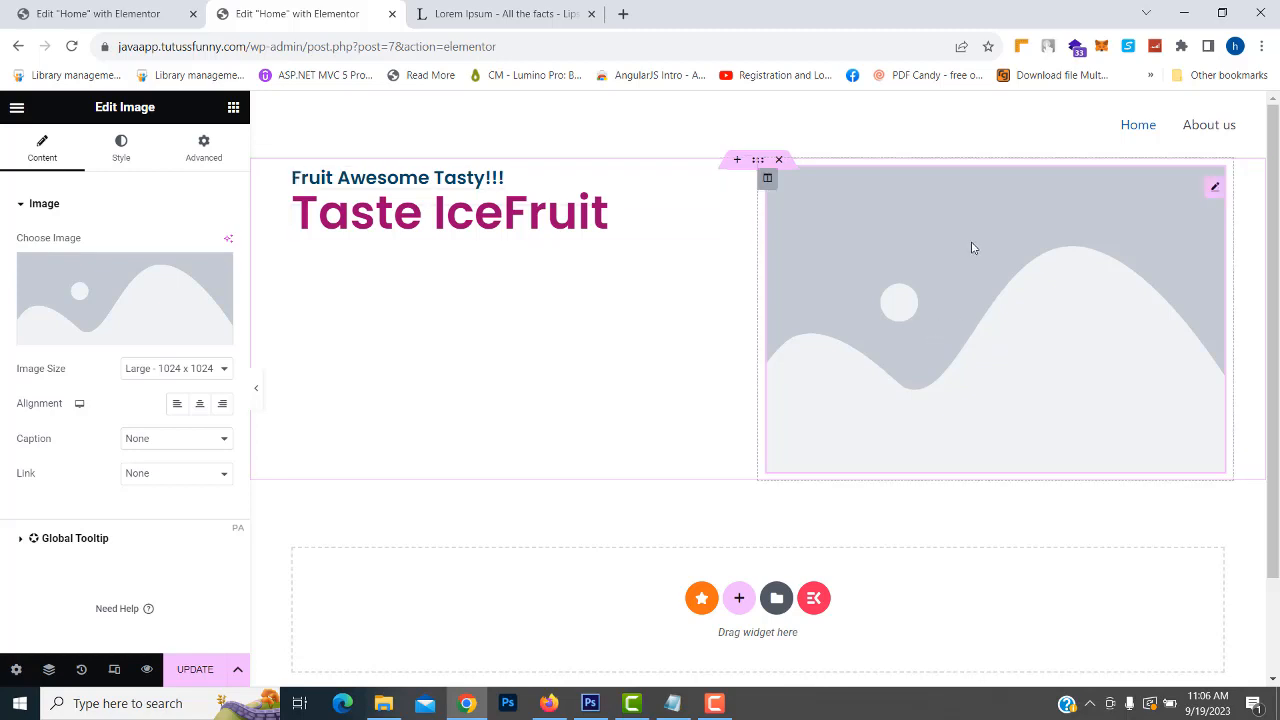
click(117, 338)
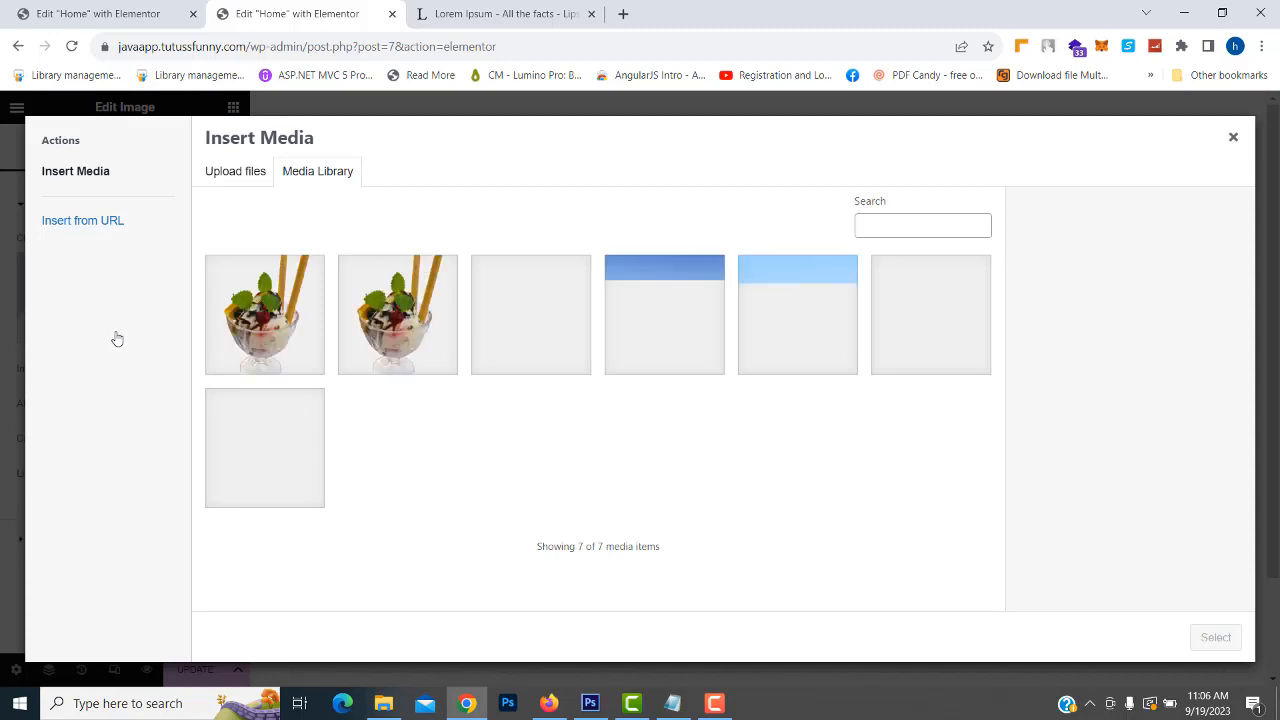
click(266, 315)
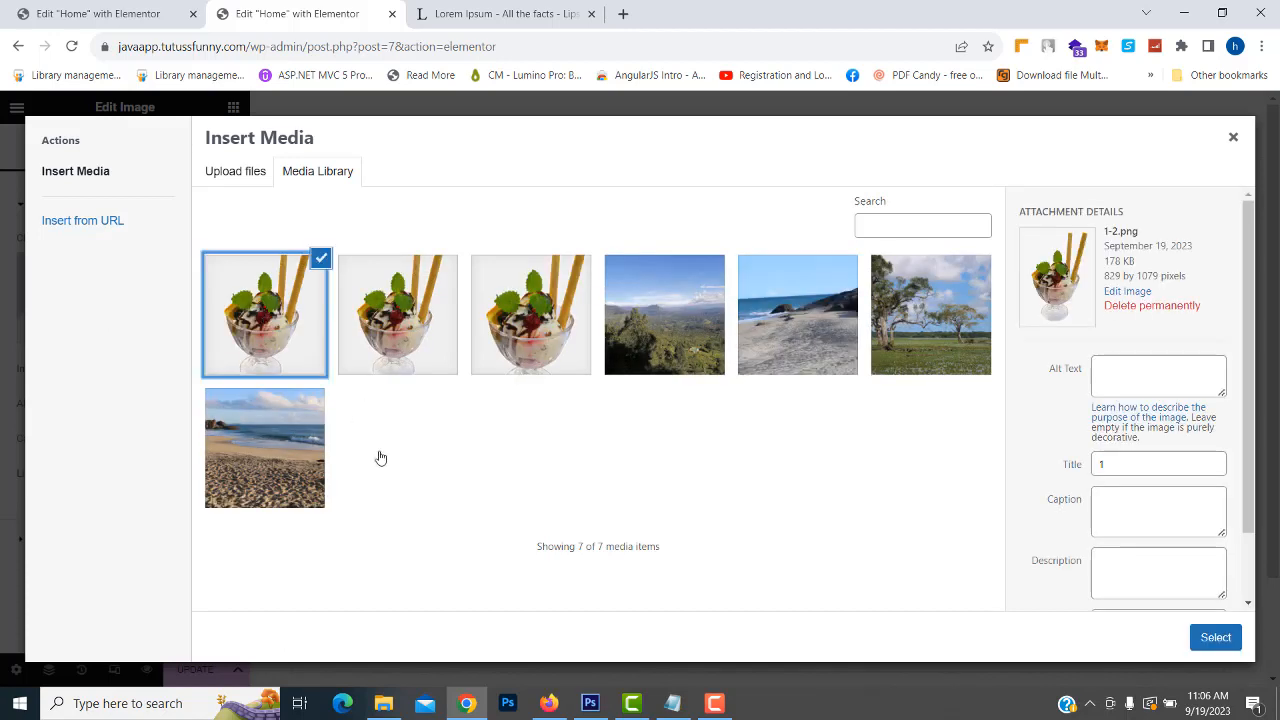
Step: Switch to Photoshop to examine the Save As formats for the transparent ice-cream image, and return to the browser without saving
click(590, 705)
click(110, 52)
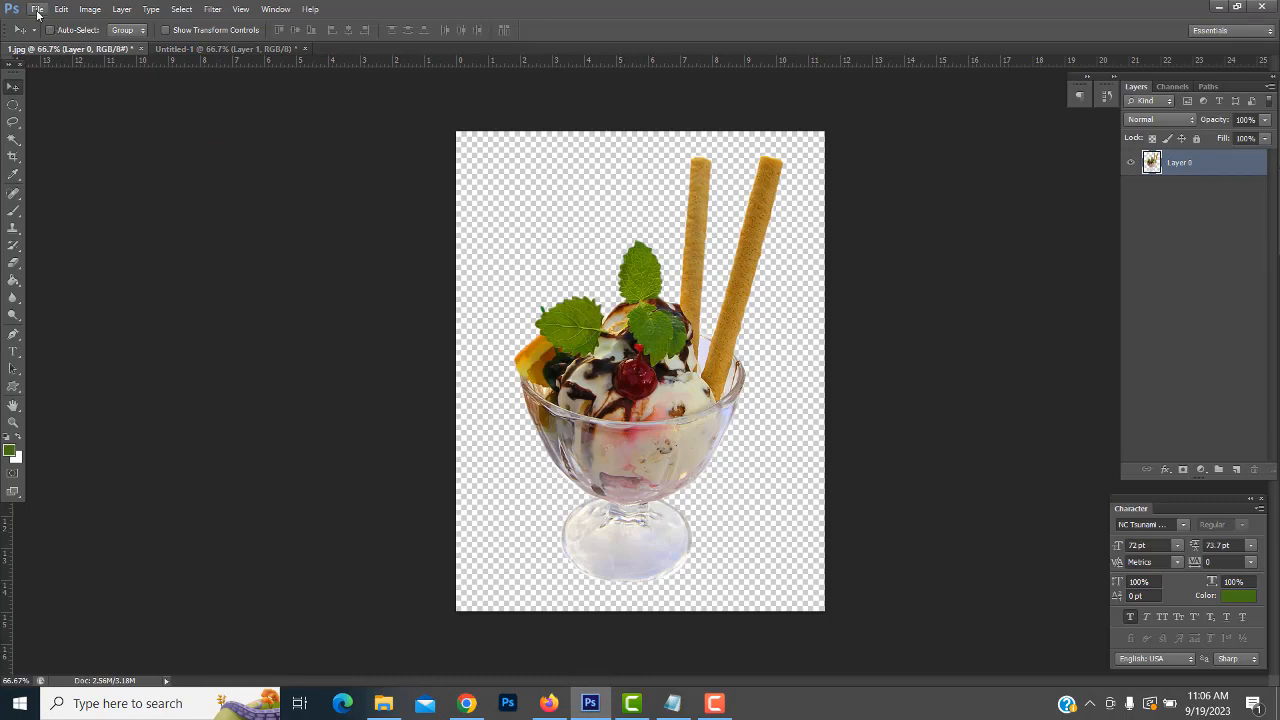
click(37, 9)
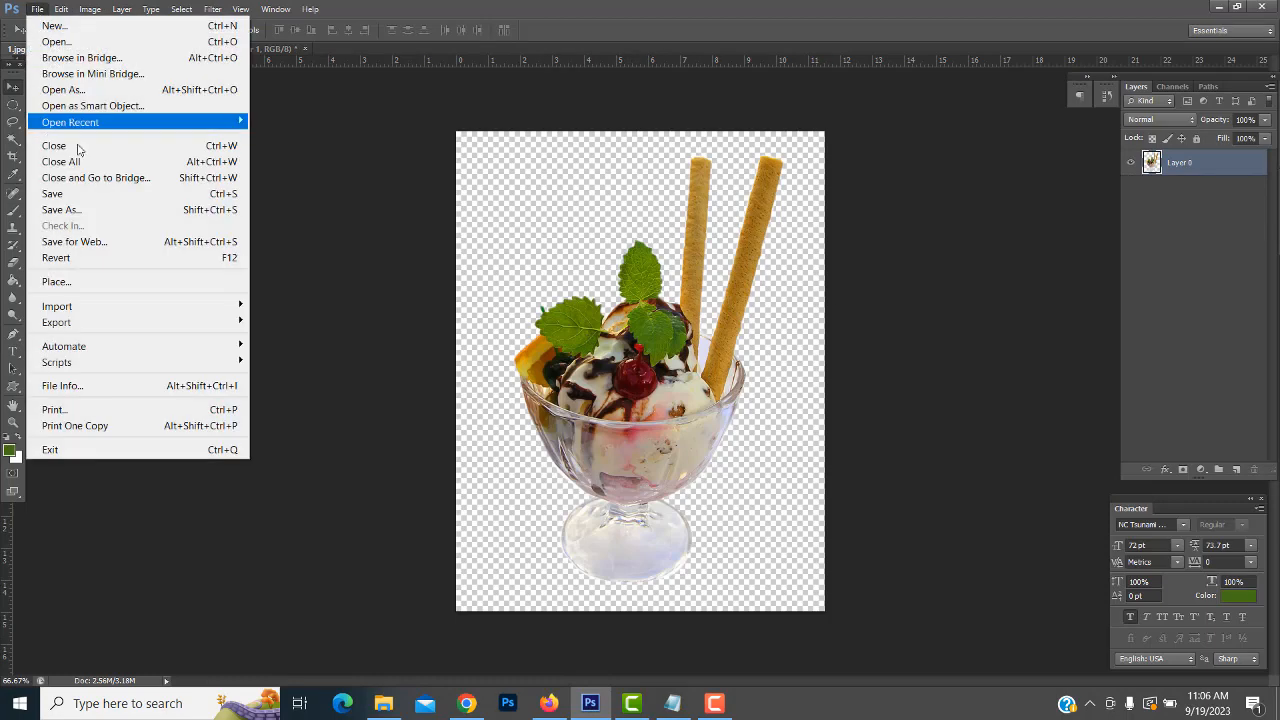
click(107, 210)
click(340, 484)
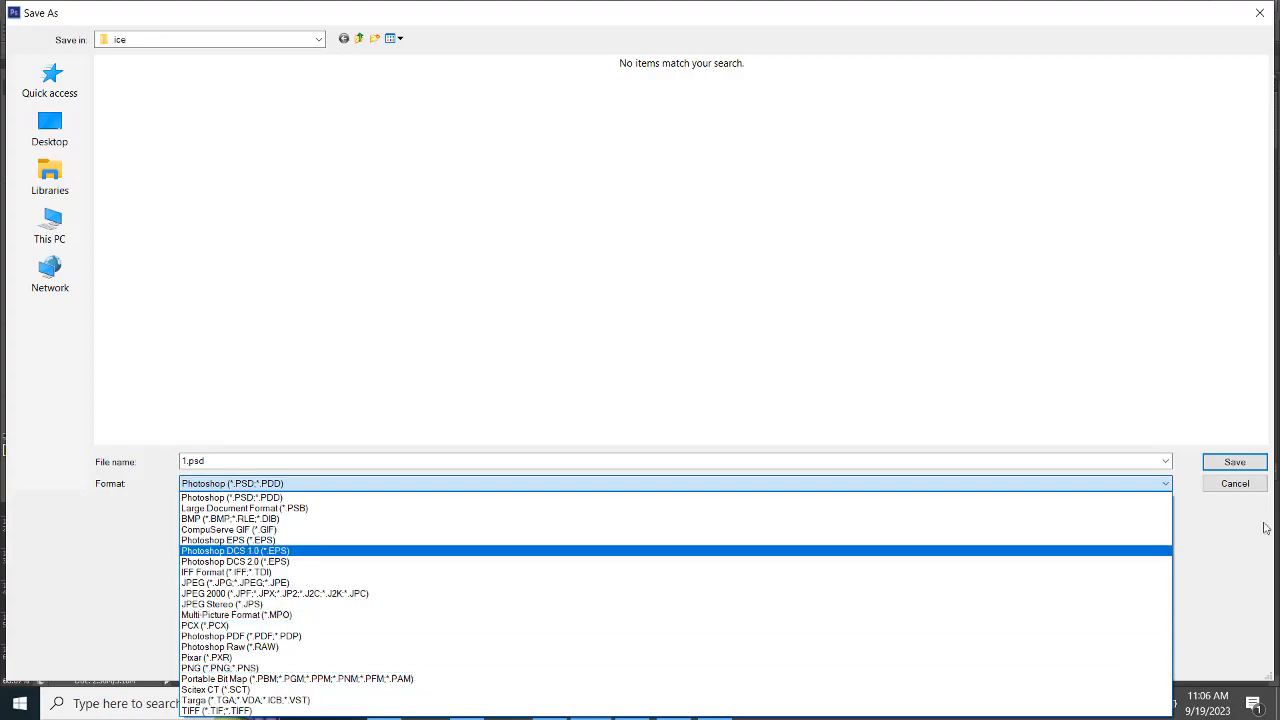
click(1248, 489)
click(1236, 484)
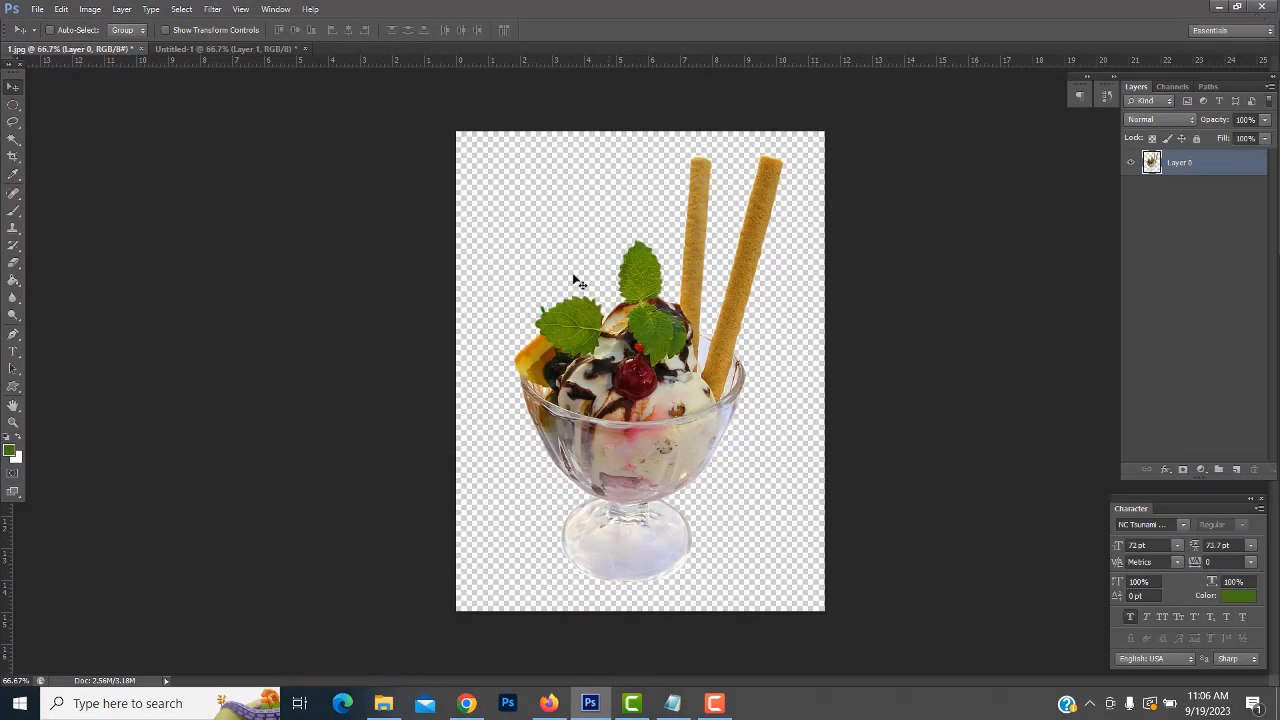
click(466, 703)
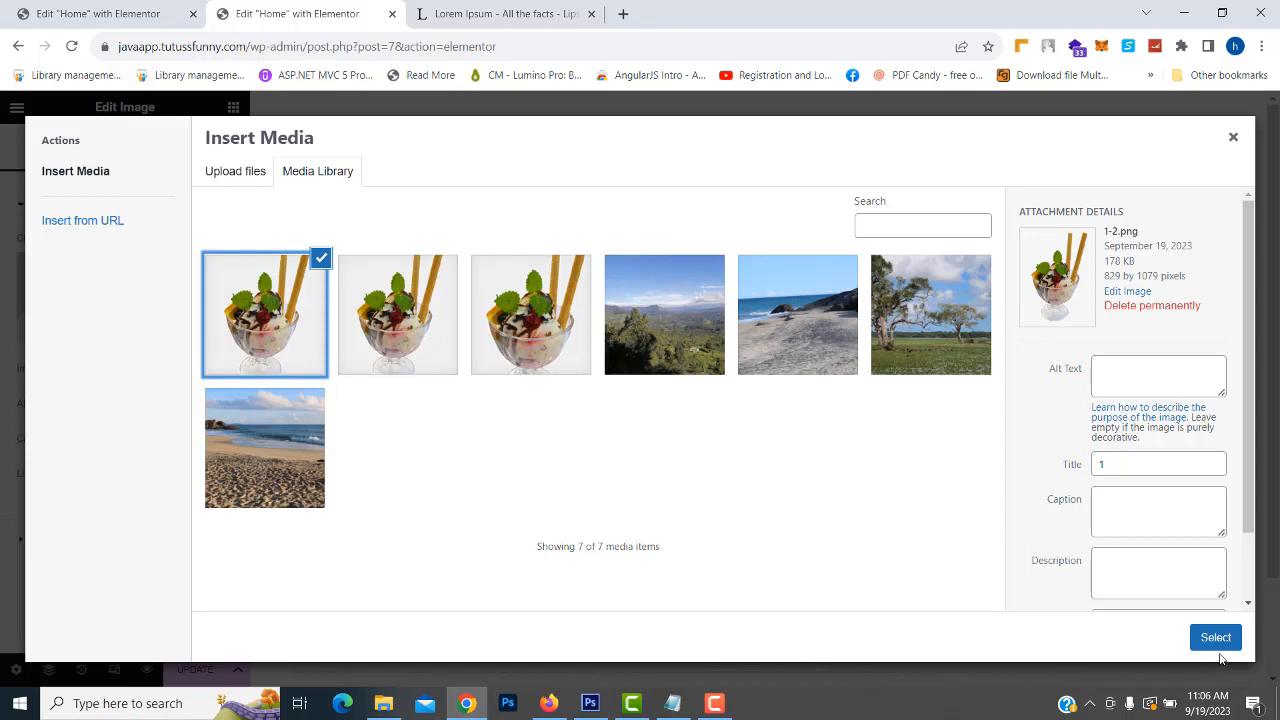
Step: Insert the selected ice-cream image into the second column's Image widget
click(562, 352)
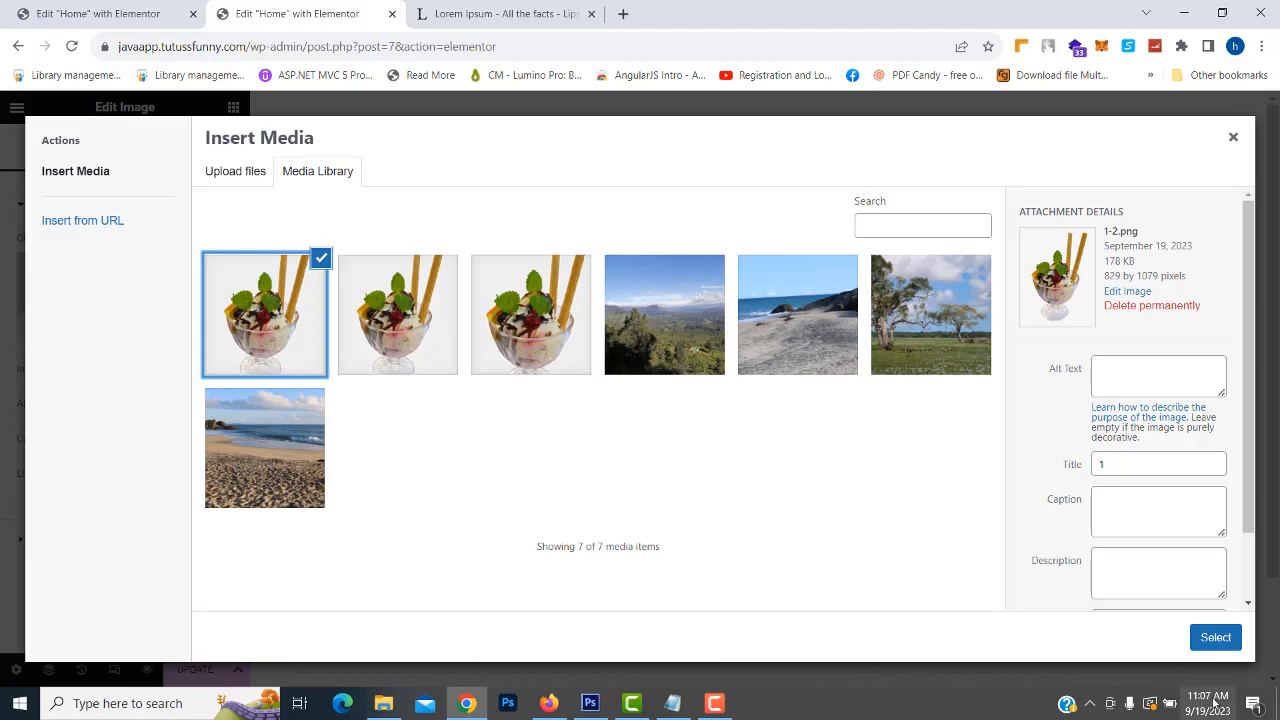
click(1200, 637)
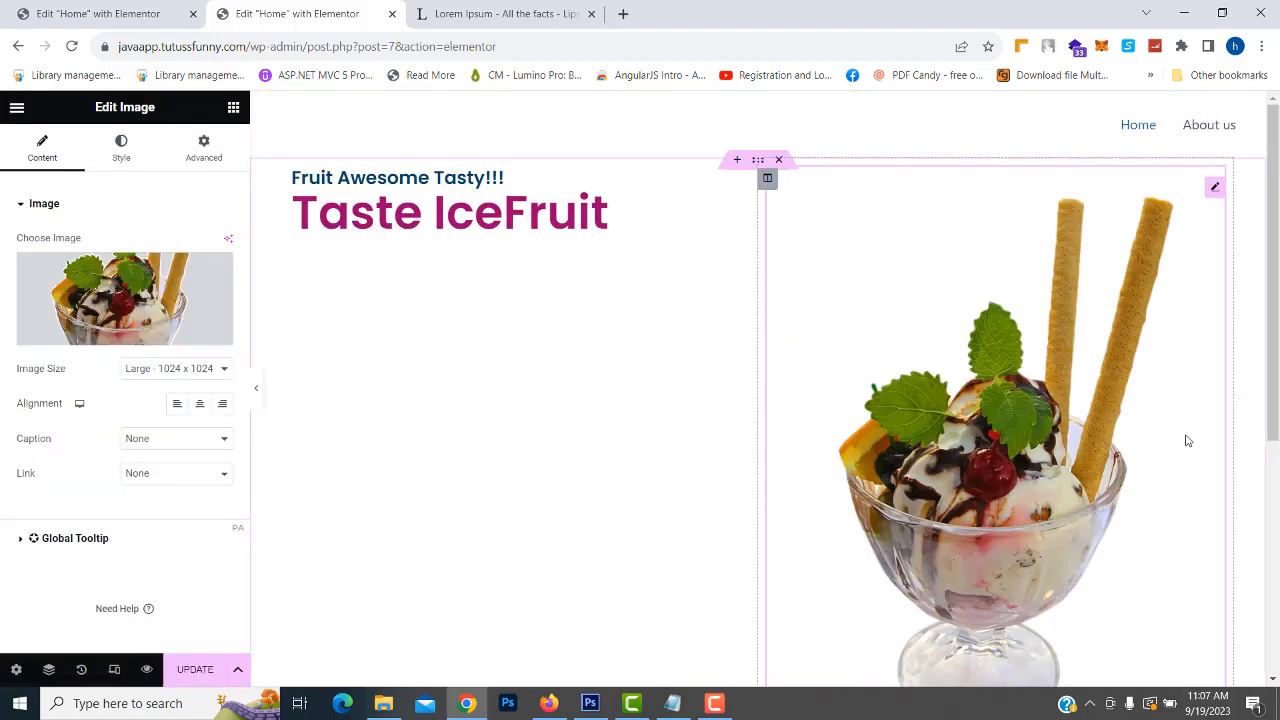
scroll(1187, 440, down, 1)
scroll(1028, 426, up, 1)
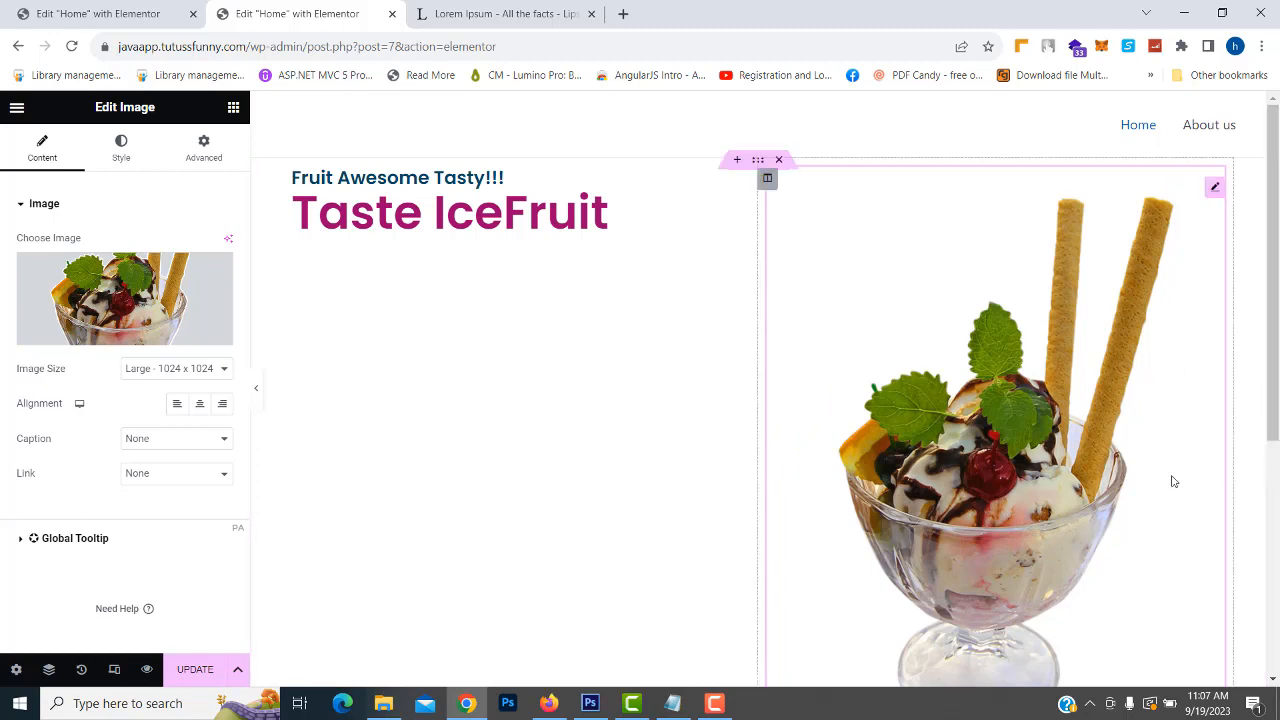
Step: Try the Full size for the ice-cream image and go back to Large - 1024 x 1024
click(218, 371)
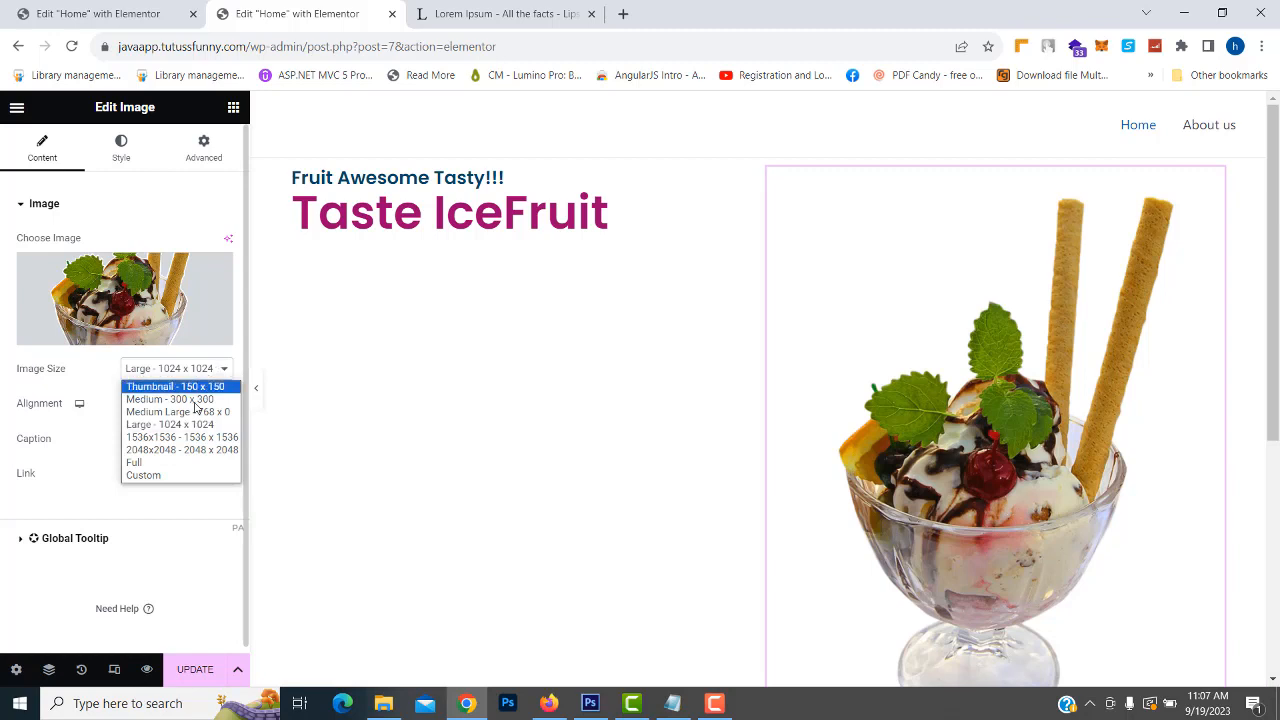
click(166, 462)
click(212, 368)
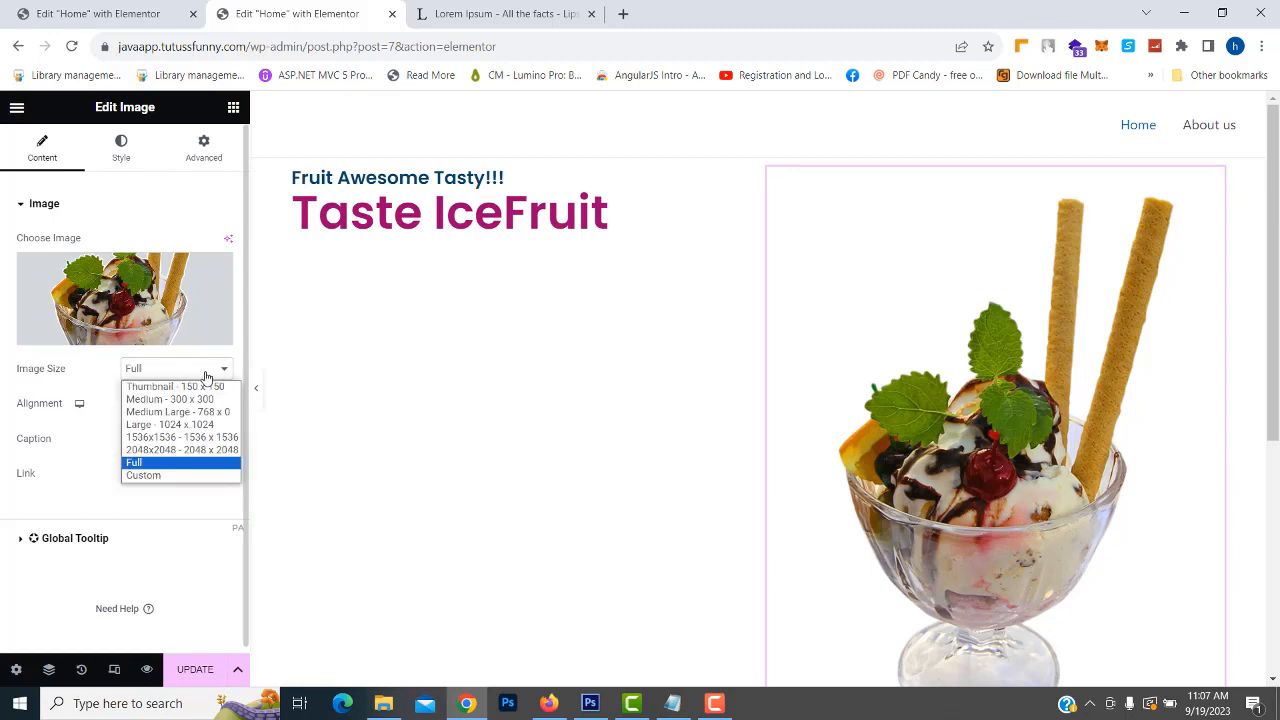
click(185, 424)
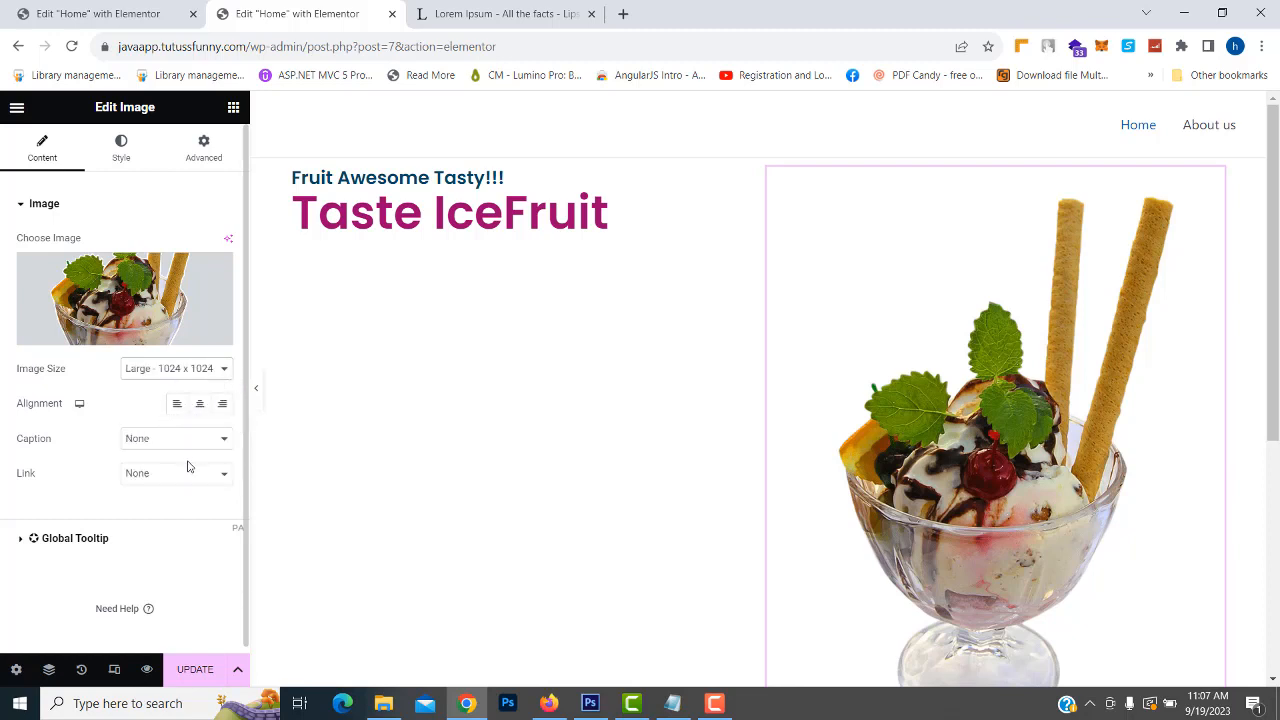
click(185, 472)
click(193, 438)
click(193, 438)
Step: Set the ice-cream image's width to 75%
click(121, 150)
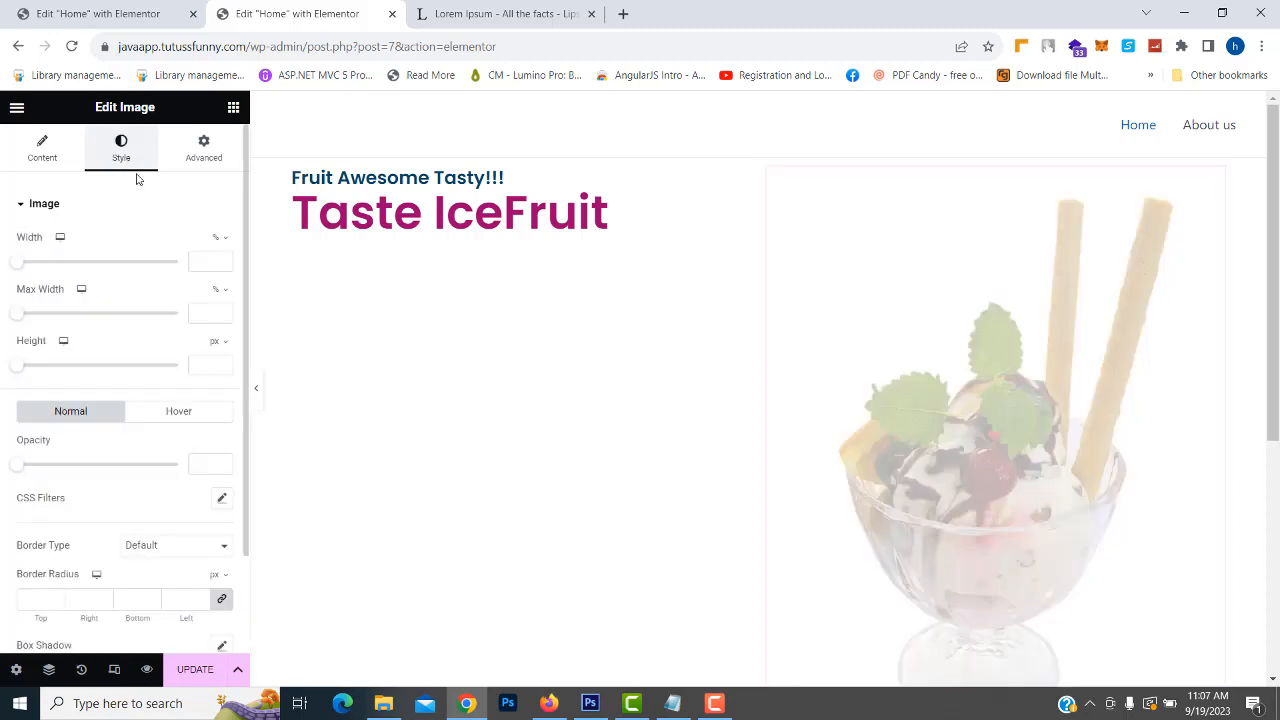
drag(17, 265, 139, 289)
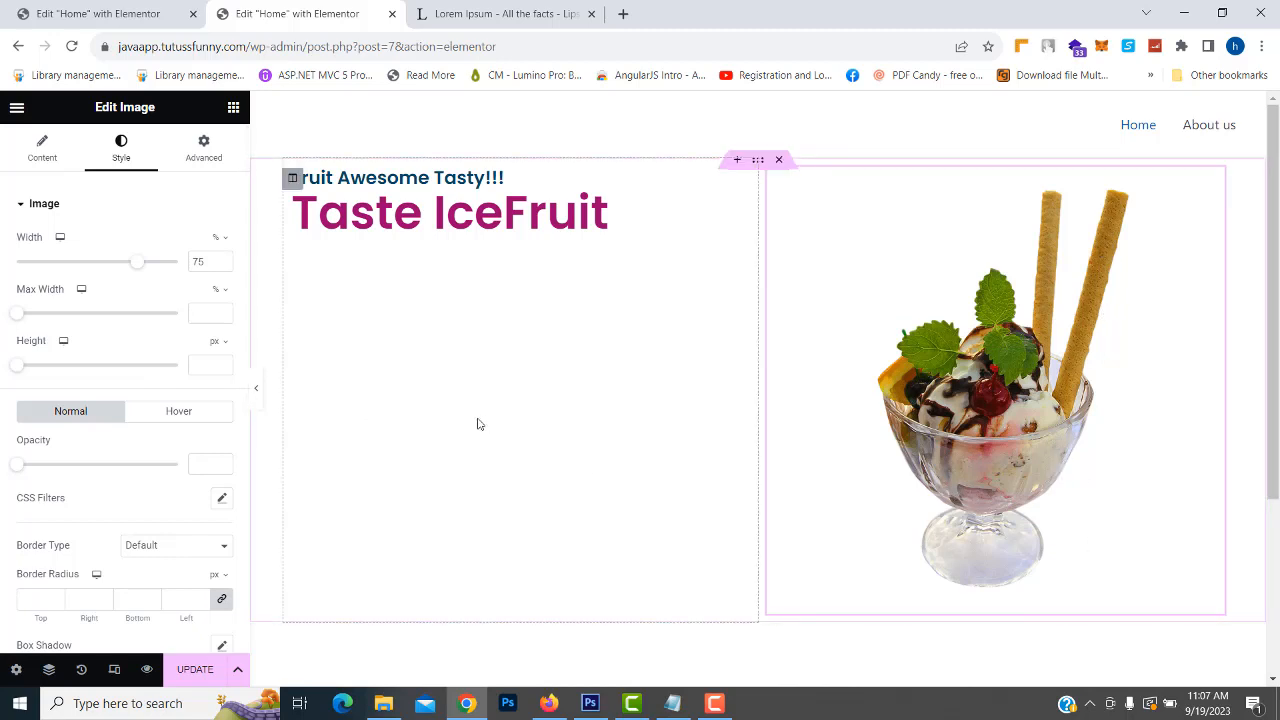
scroll(231, 435, down, 1)
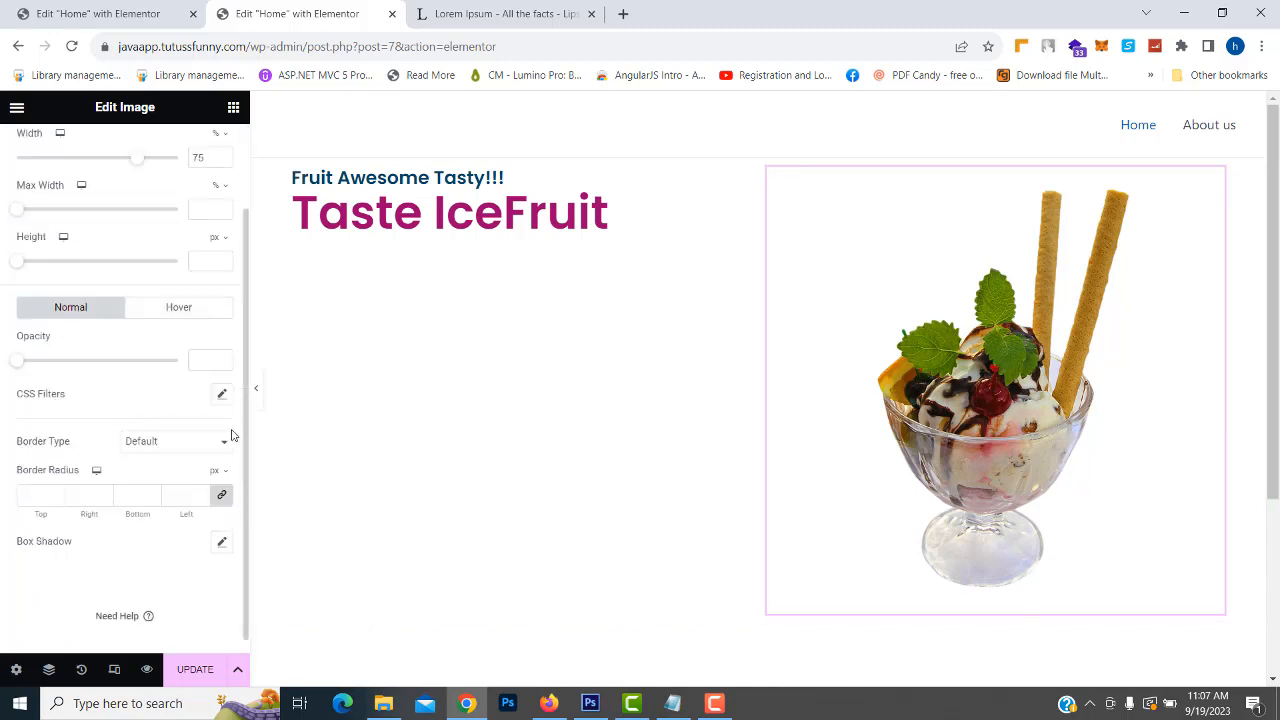
scroll(231, 435, up, 1)
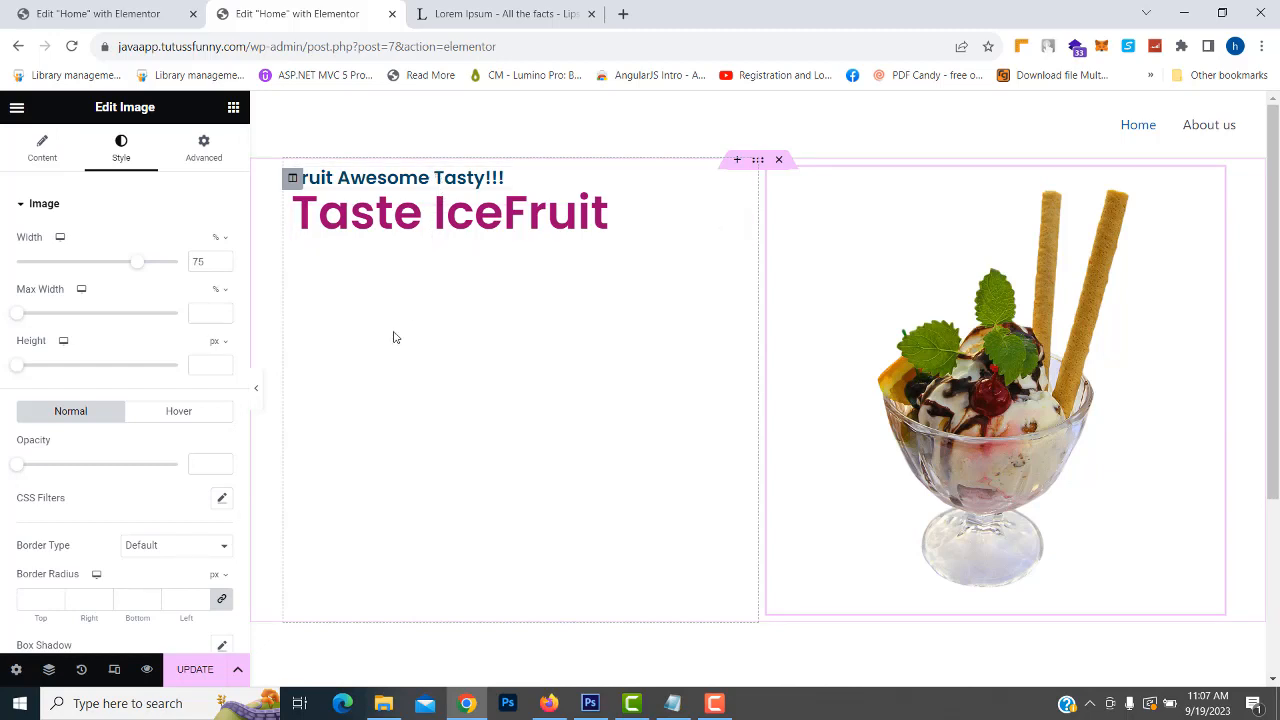
Step: Unlink the "Fruit Awesome Tasty!!!" heading's margin values and set only the top margin to 150 px
click(415, 177)
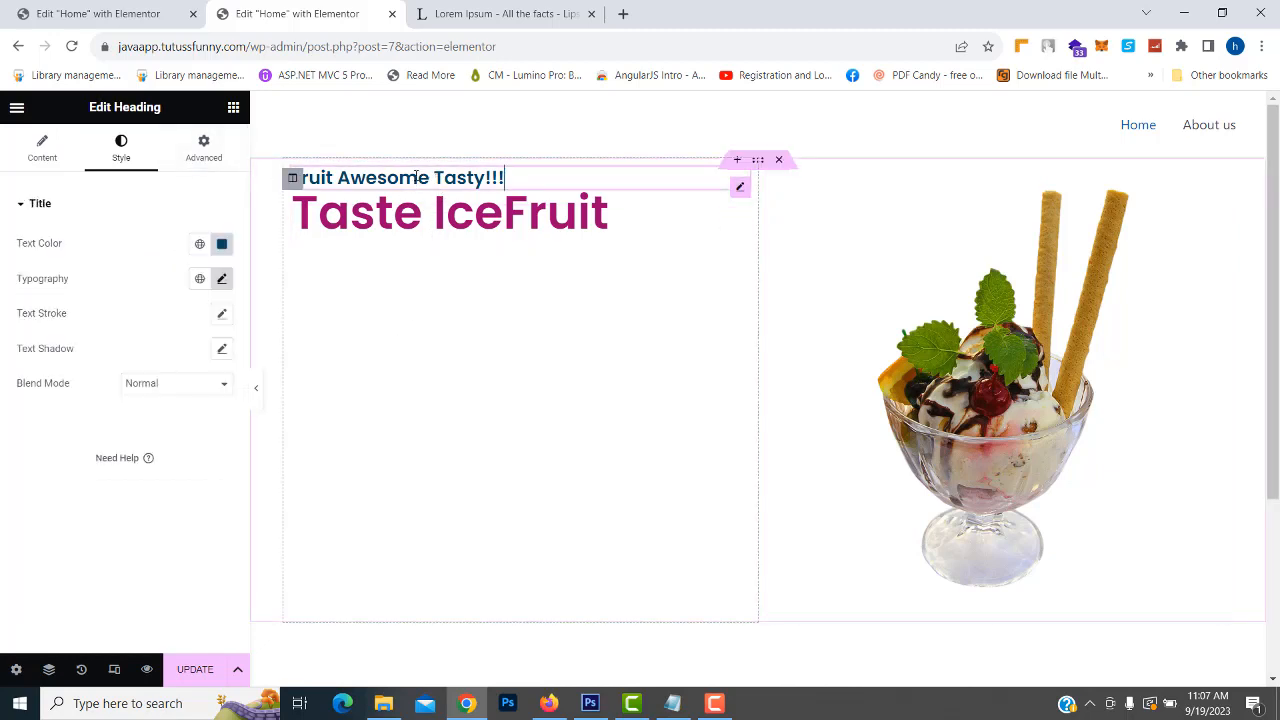
click(203, 150)
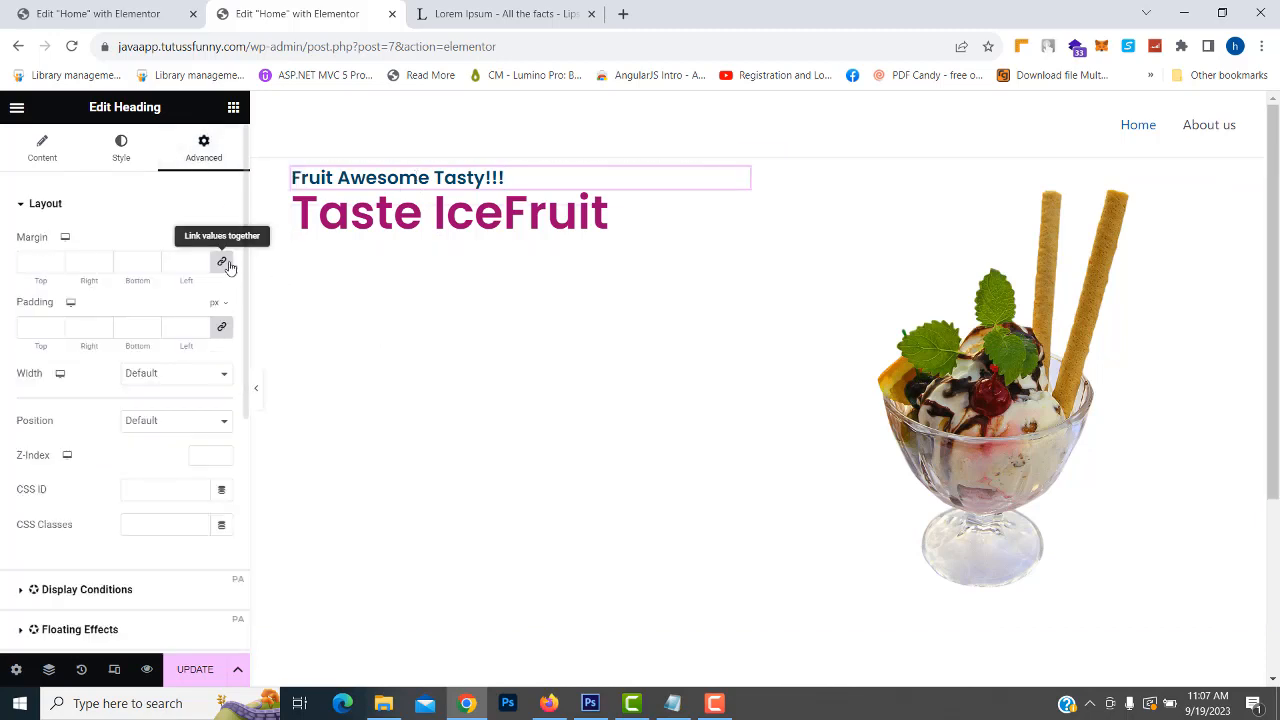
click(223, 263)
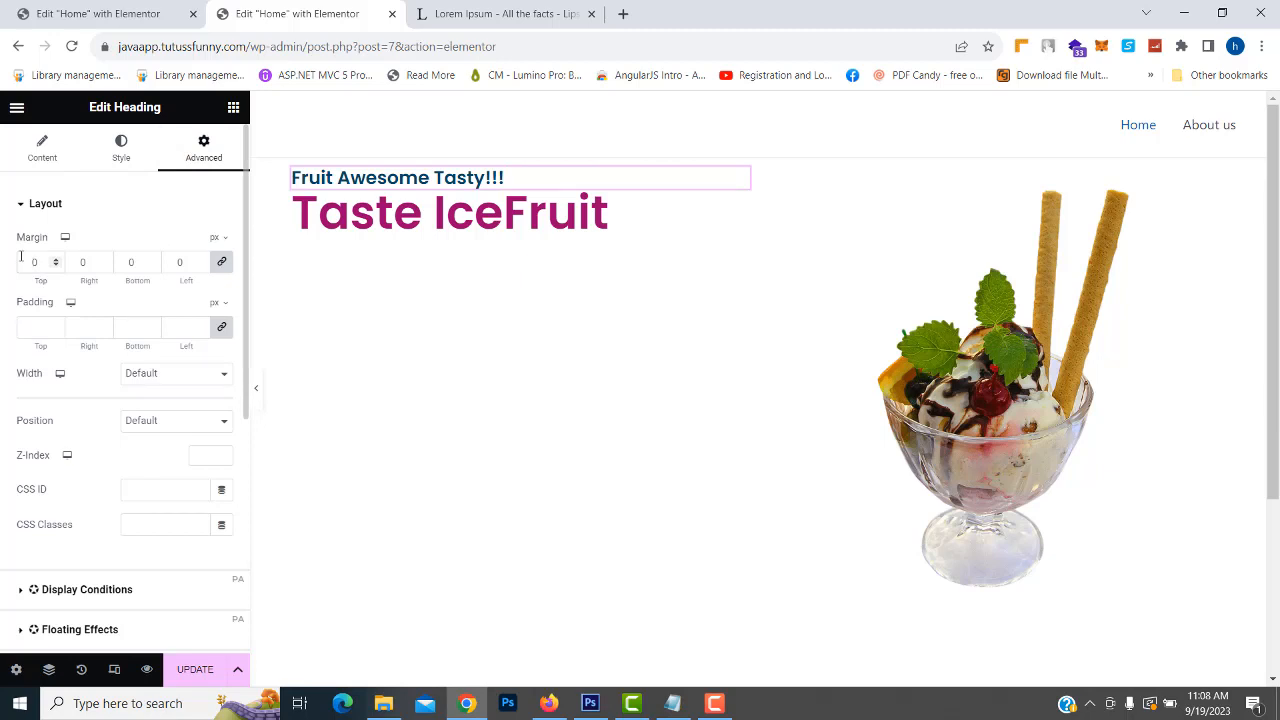
text(5)
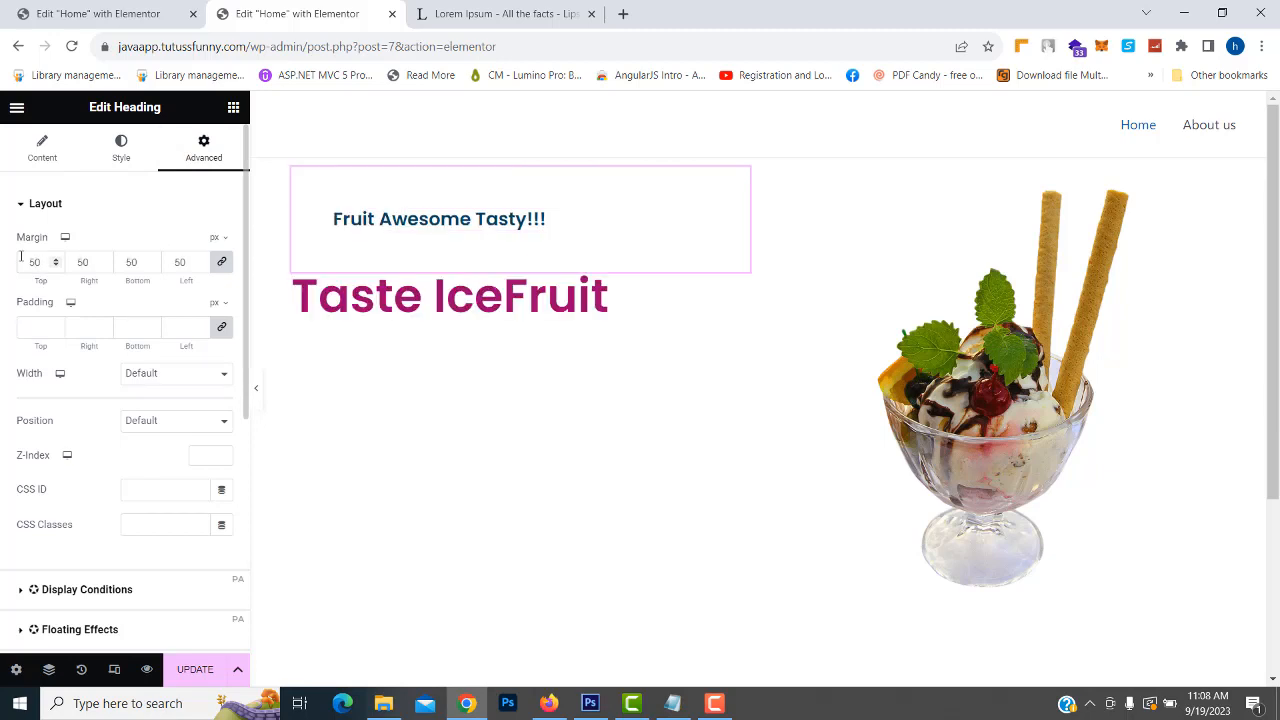
key(BackSpace)
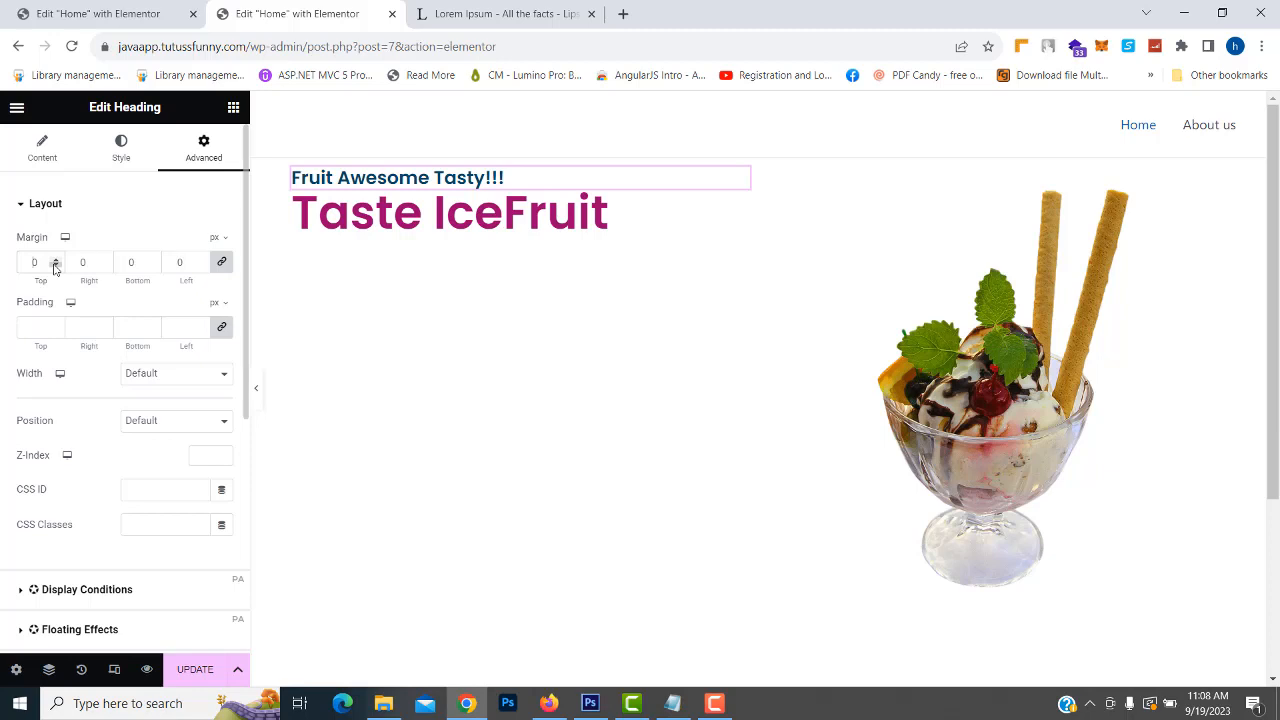
click(221, 262)
text(50)
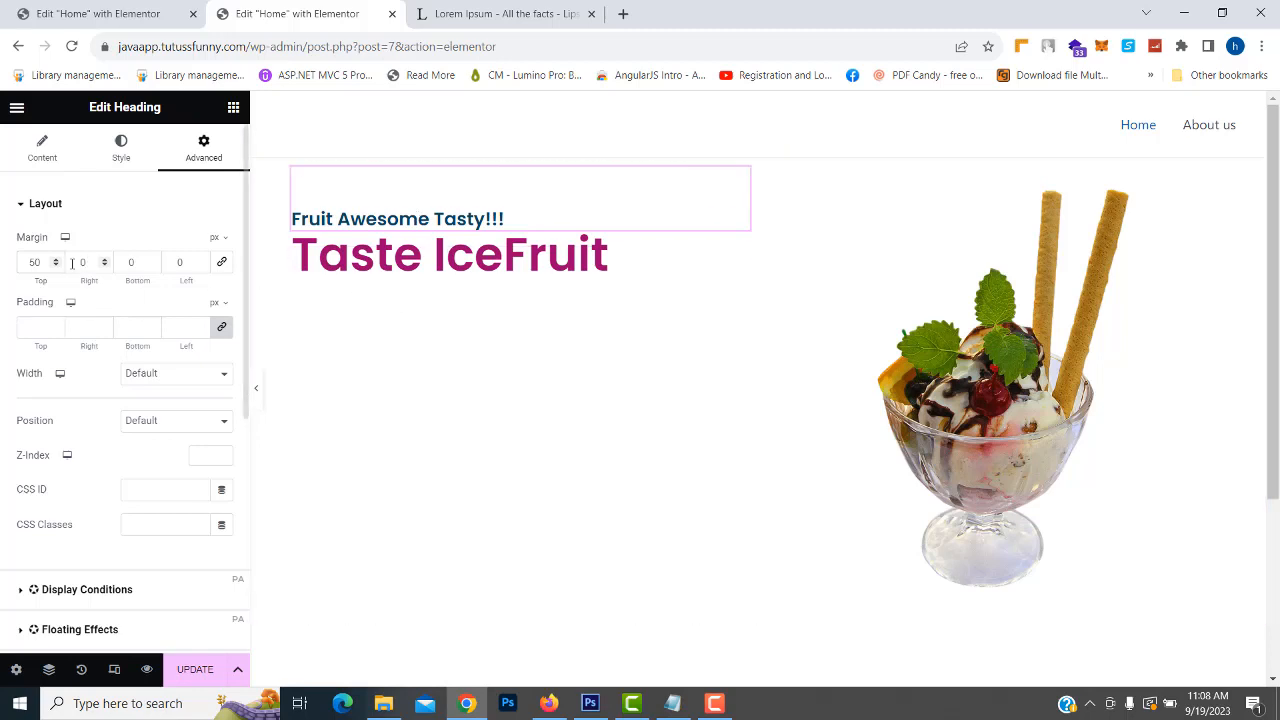
text(1)
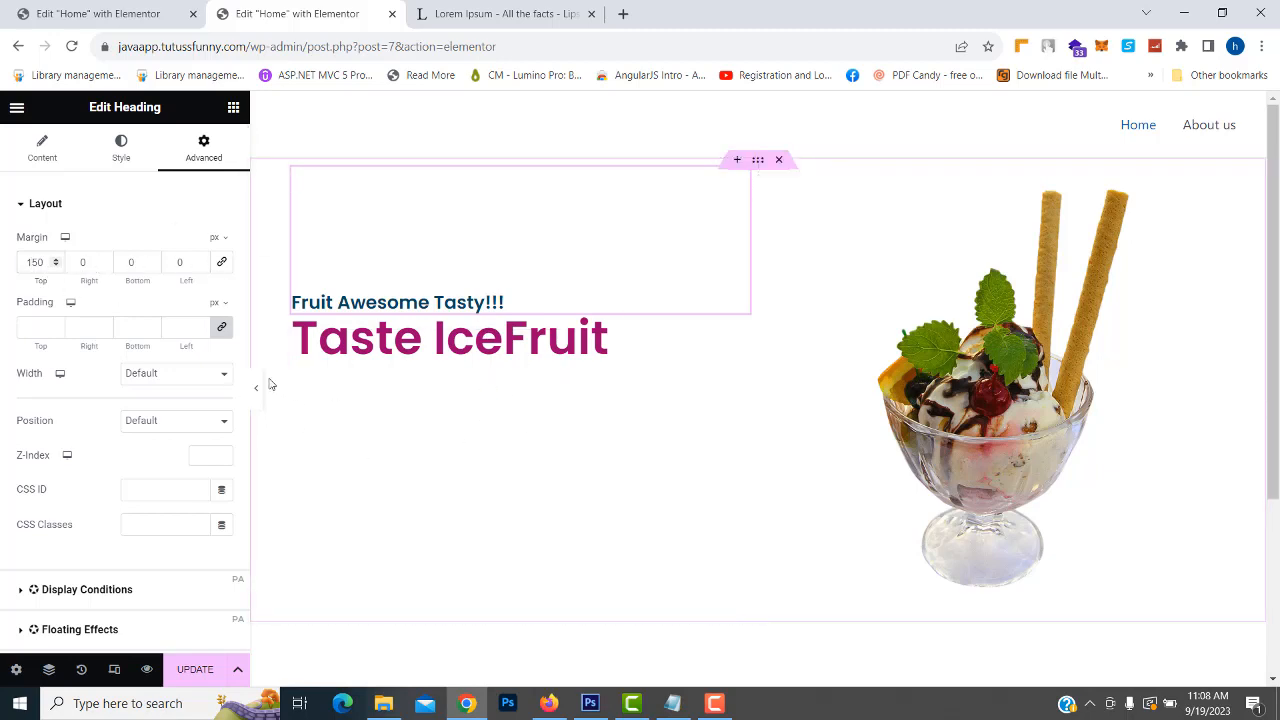
click(939, 121)
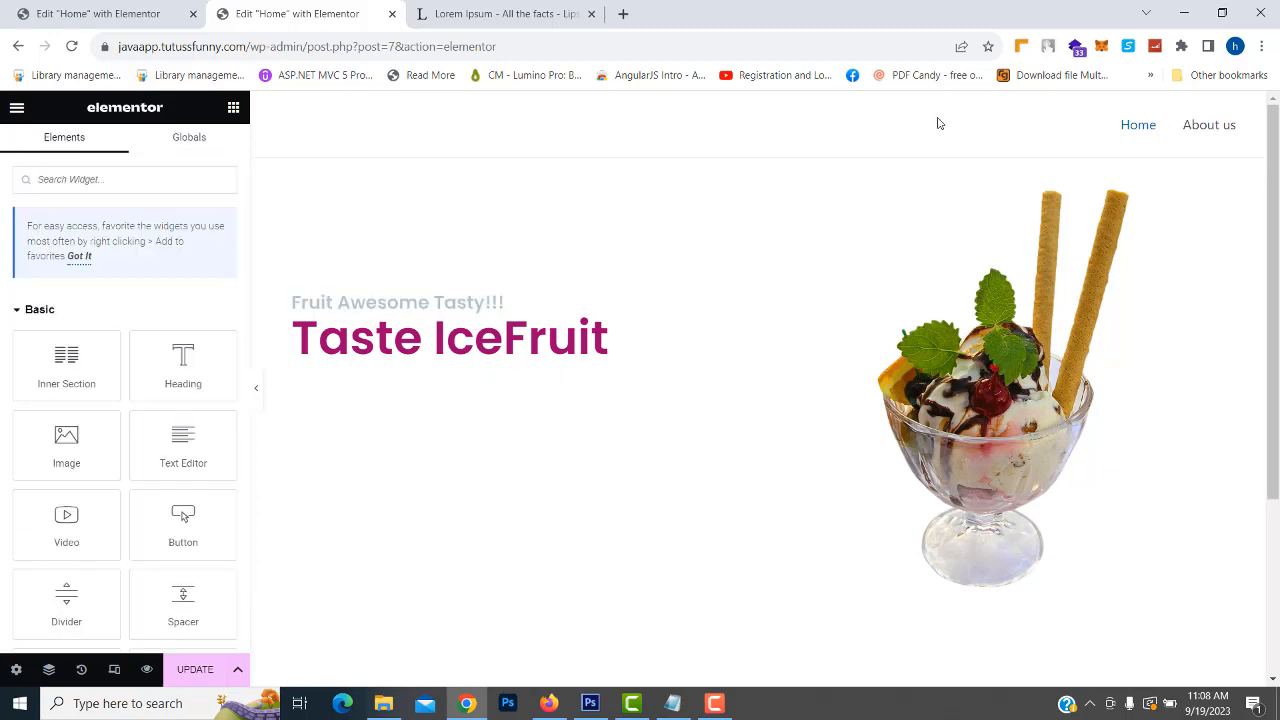
Step: Try the Potta One and Praise font families on the "Fruit Awesome Tasty!!!" heading
click(487, 298)
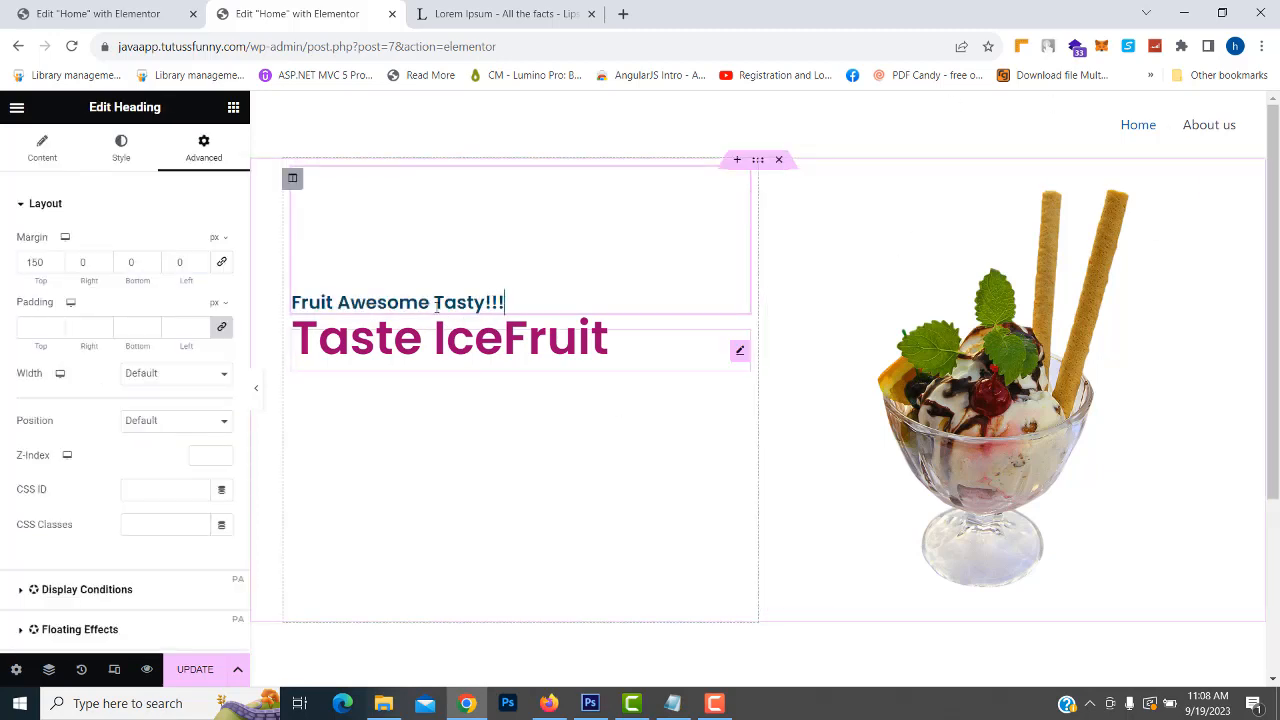
click(114, 160)
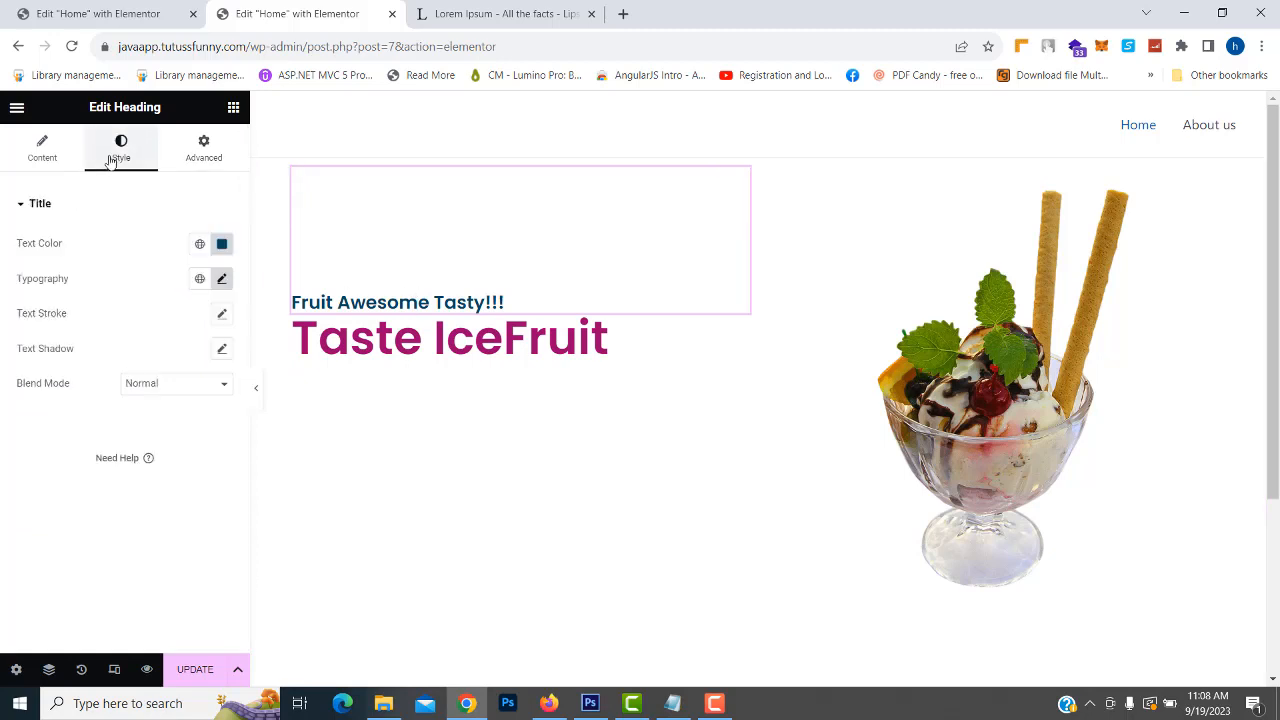
click(222, 281)
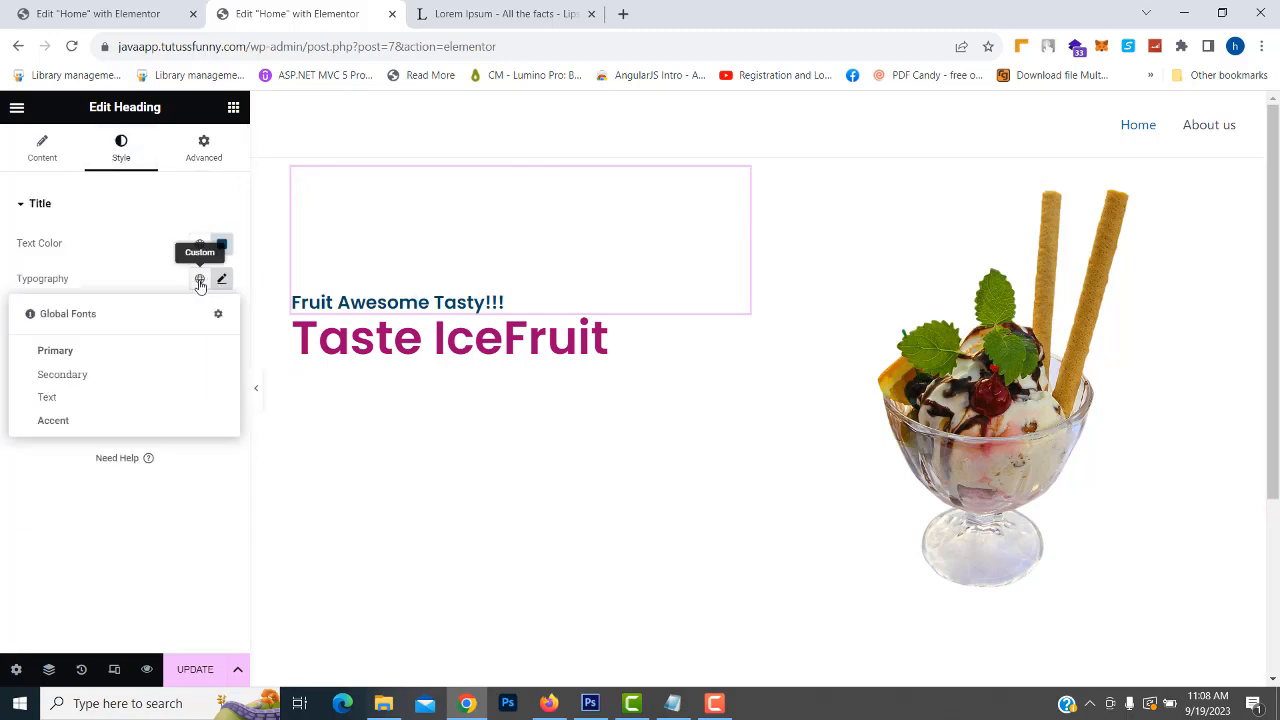
click(222, 283)
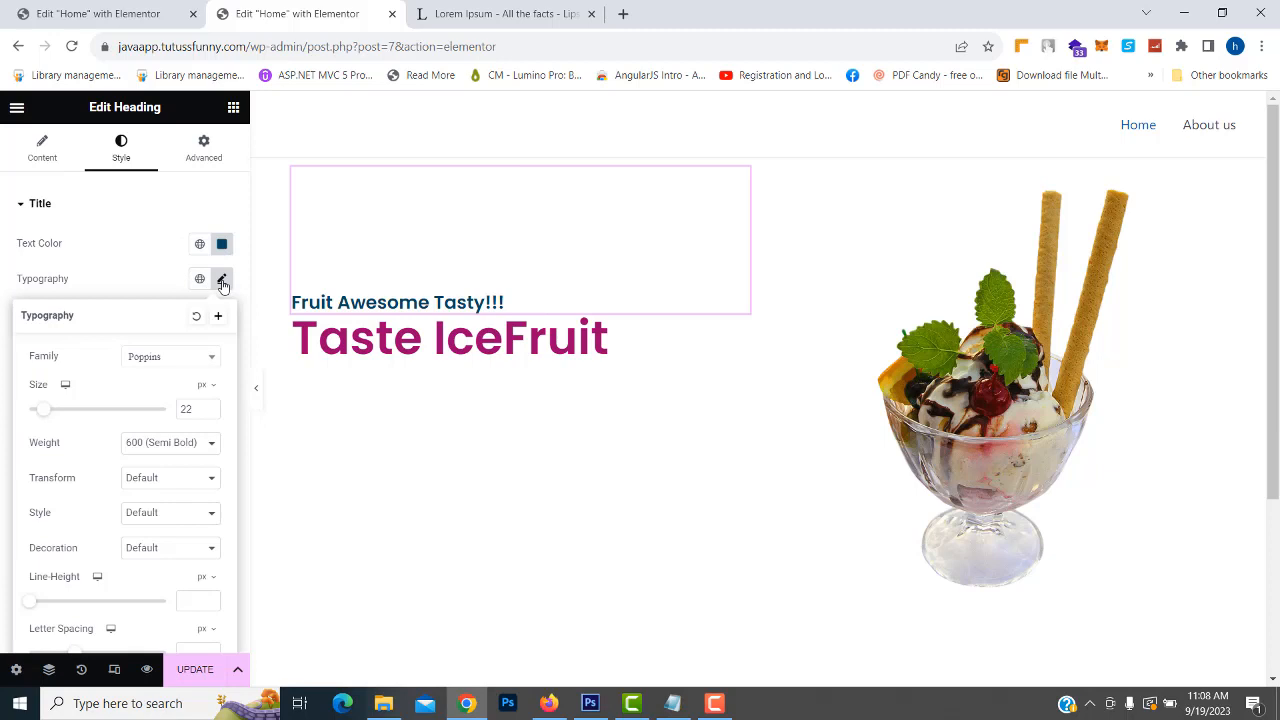
click(185, 360)
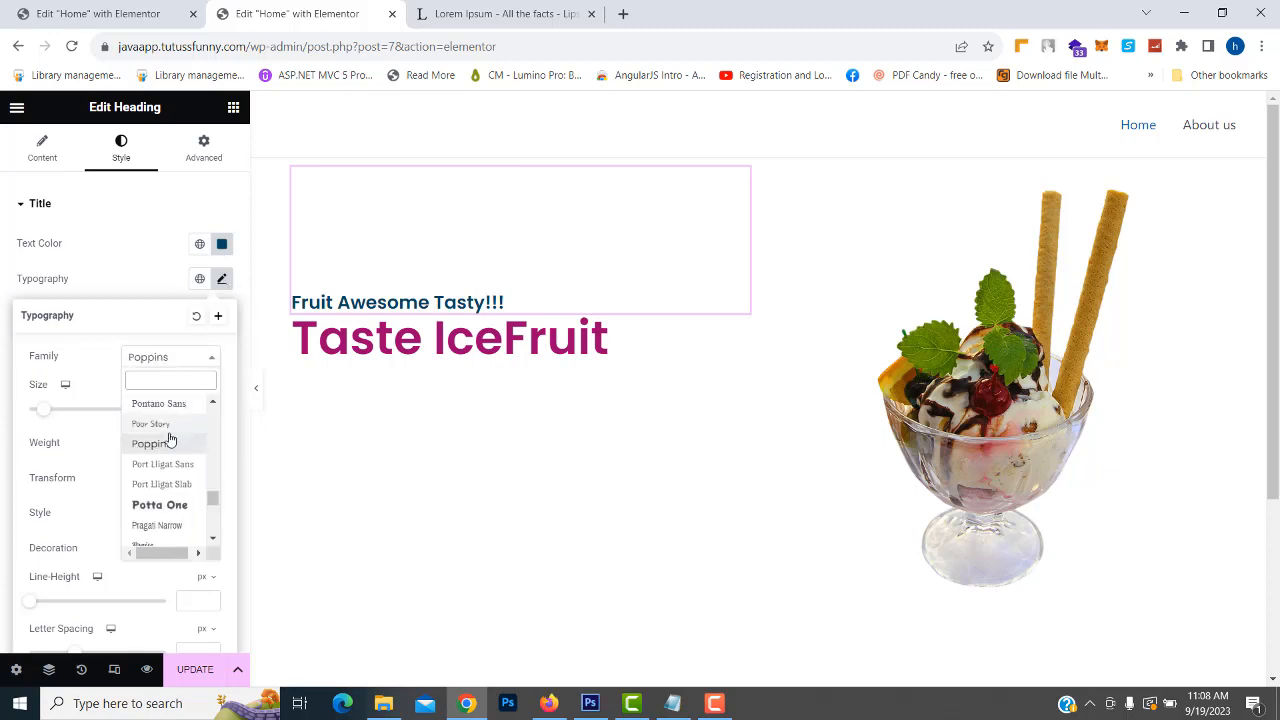
click(165, 507)
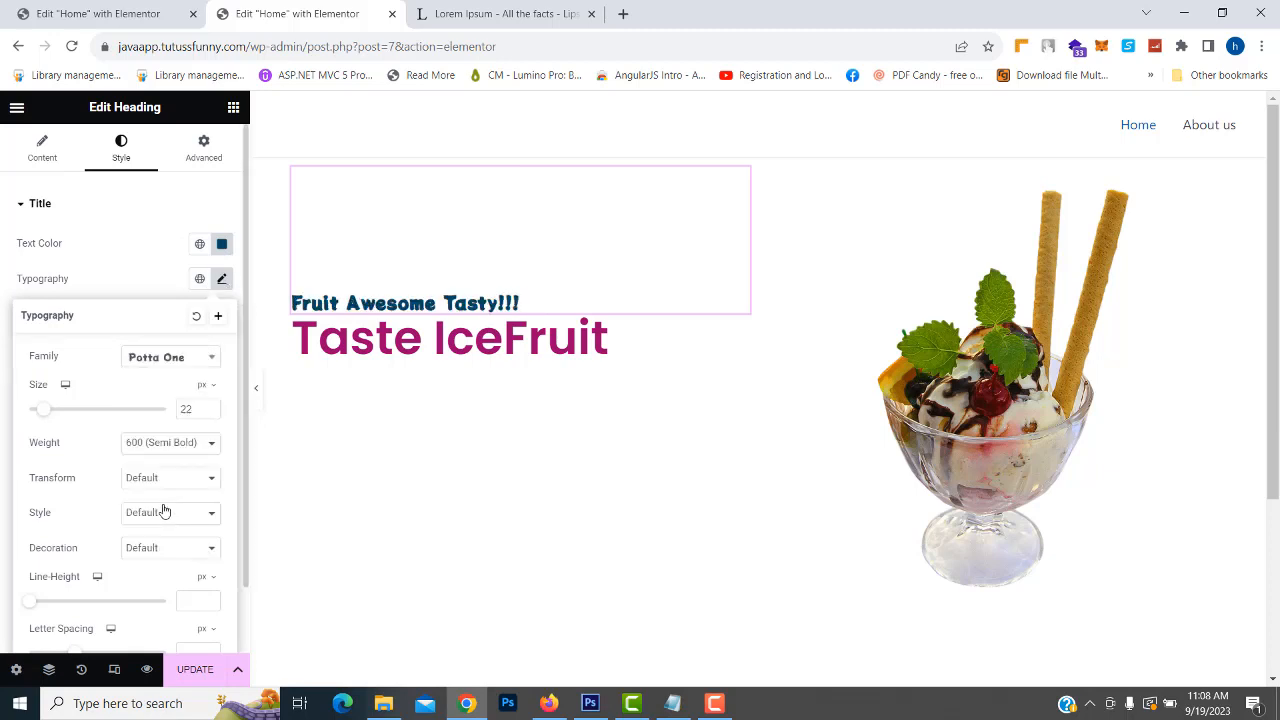
click(199, 362)
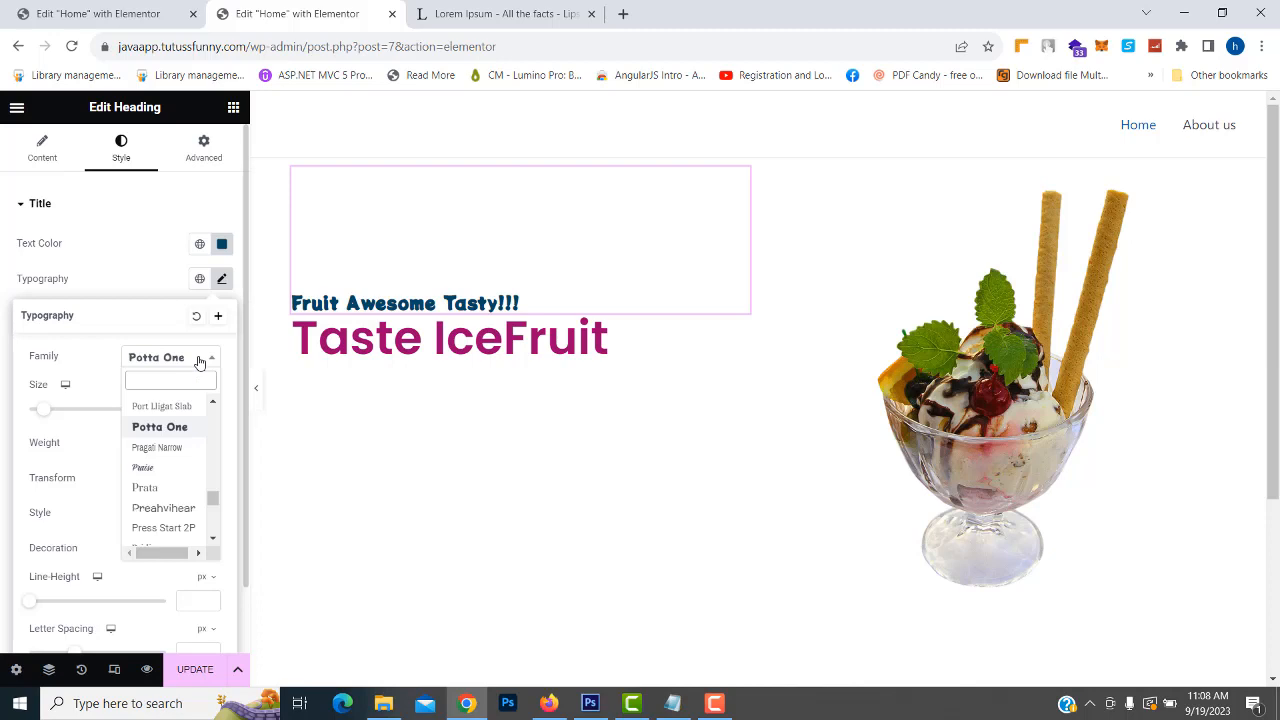
click(145, 467)
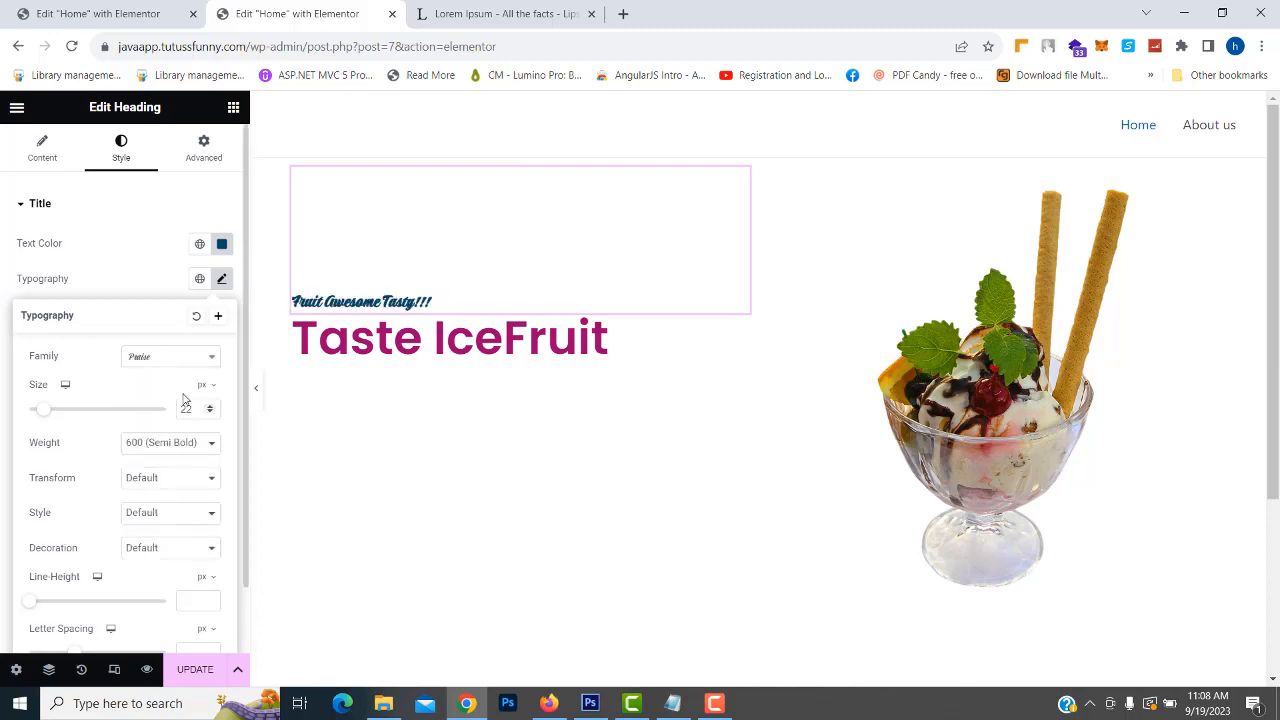
Step: Set the "Fruit Awesome Tasty!!!" heading's font size to 24 px and try the Prompt font family on it
mouse_move(44, 411)
mouse_down()
mouse_move(59, 416)
mouse_move(44, 412)
mouse_up()
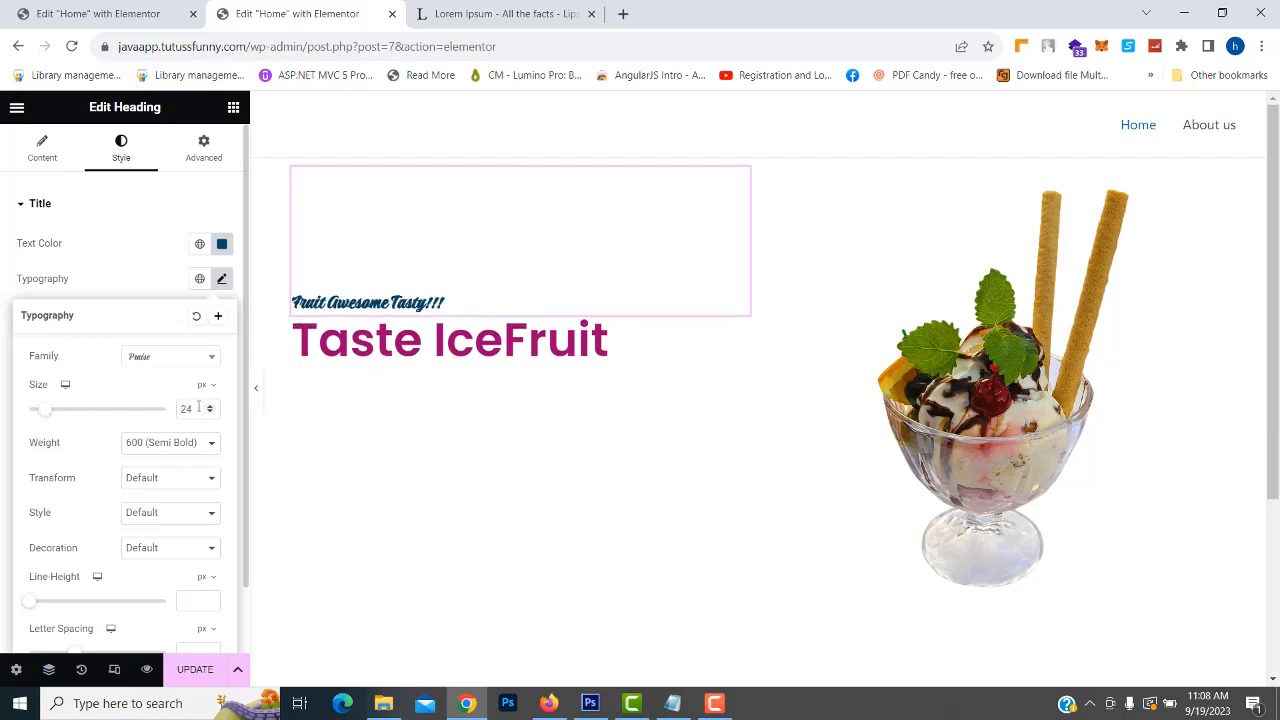
click(200, 362)
scroll(180, 463, down, 2)
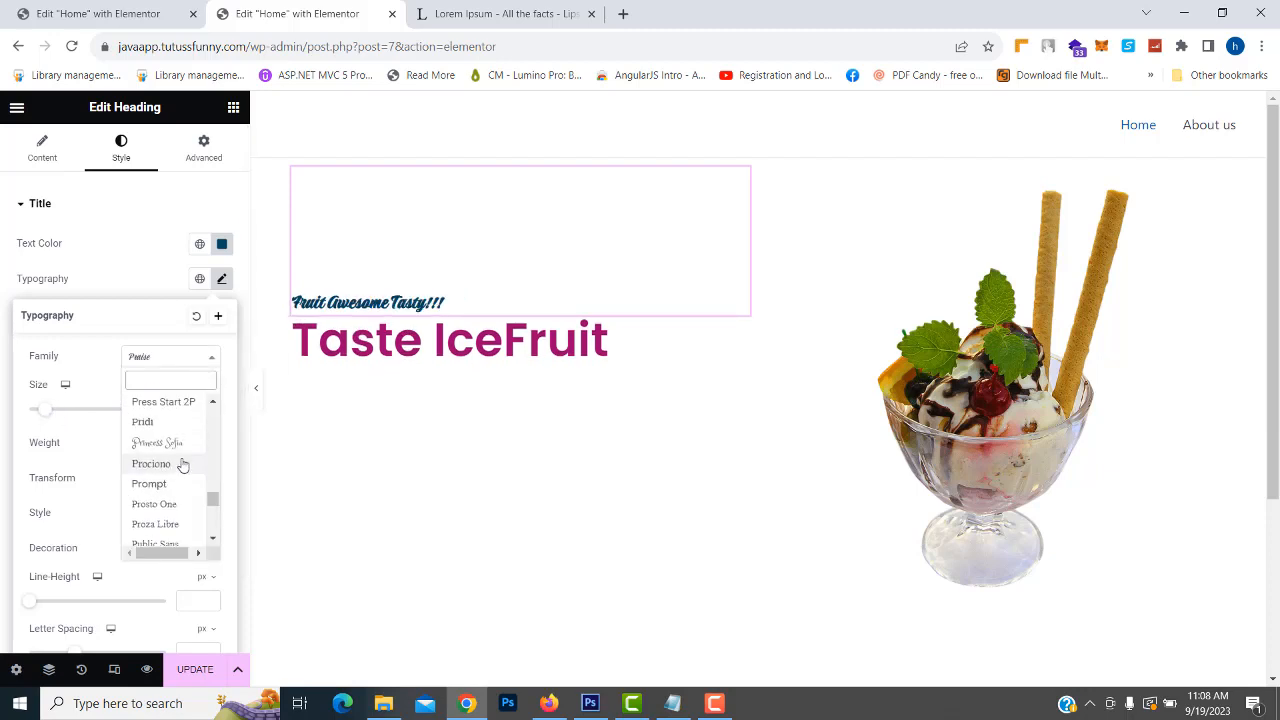
scroll(182, 464, down, 1)
click(155, 404)
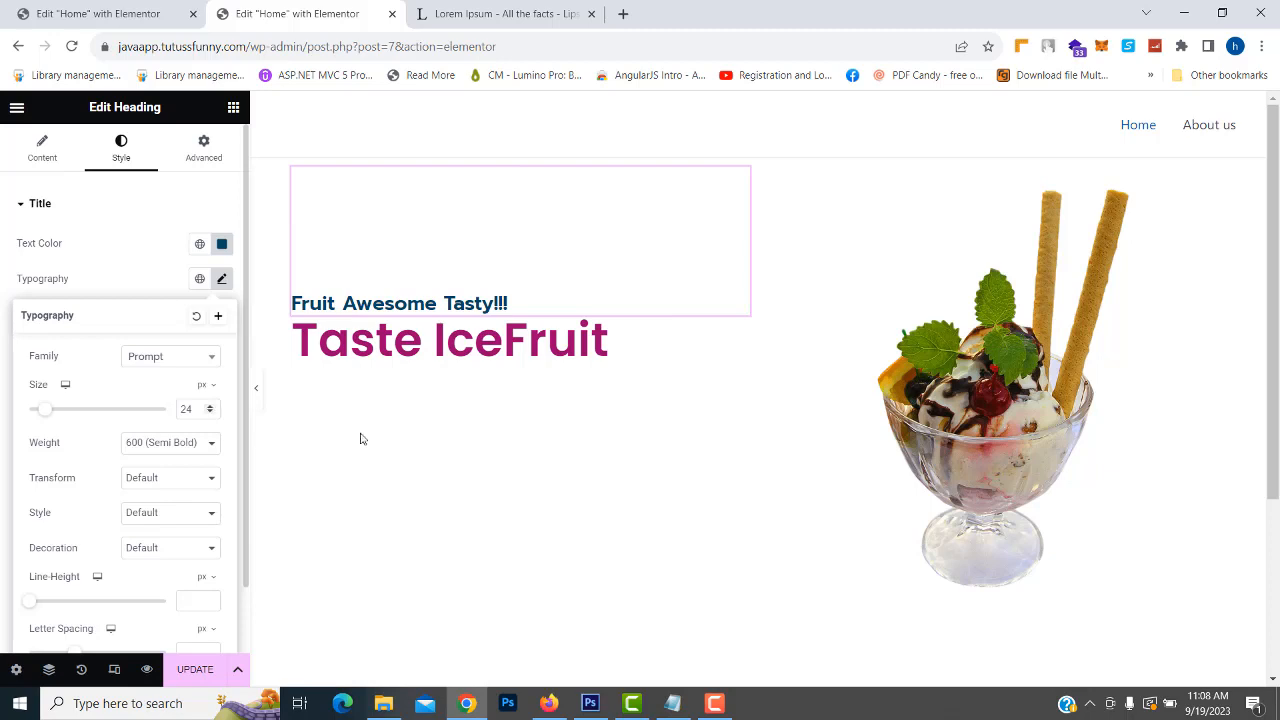
click(417, 439)
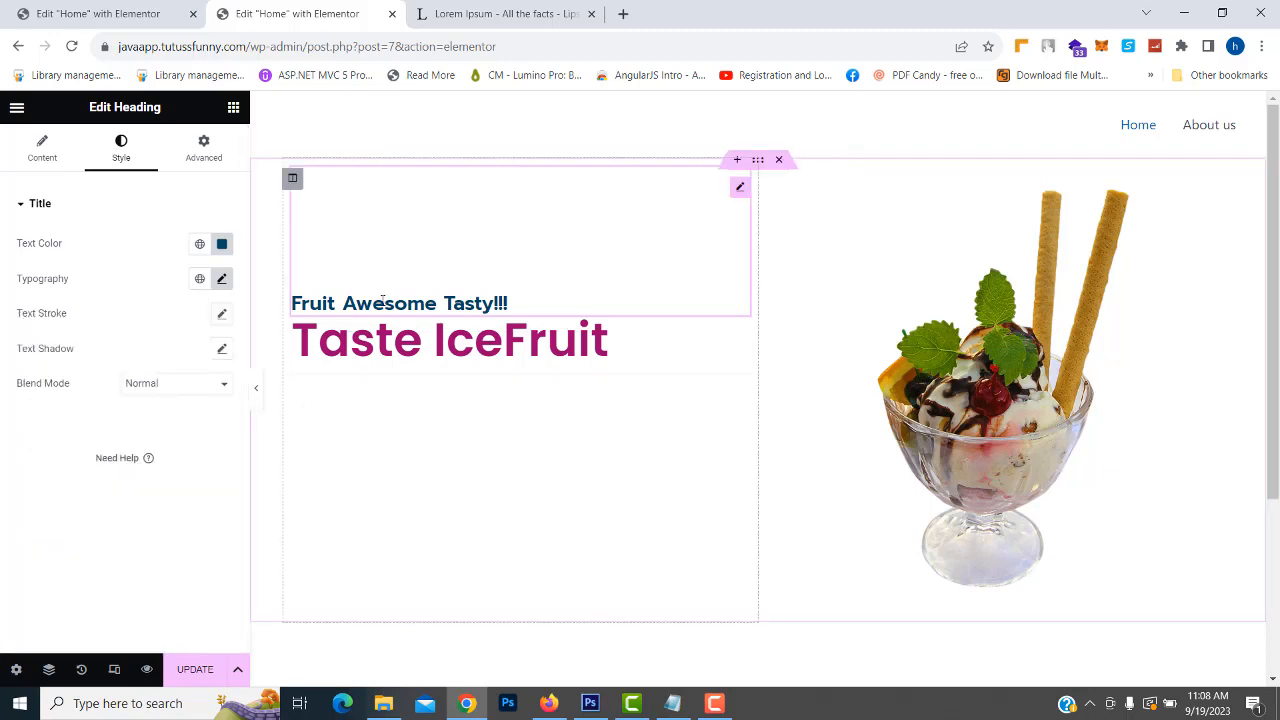
Step: Change the "Fruit Awesome Tasty!!!" heading's font family to Quando
click(221, 279)
click(190, 360)
scroll(176, 480, down, 2)
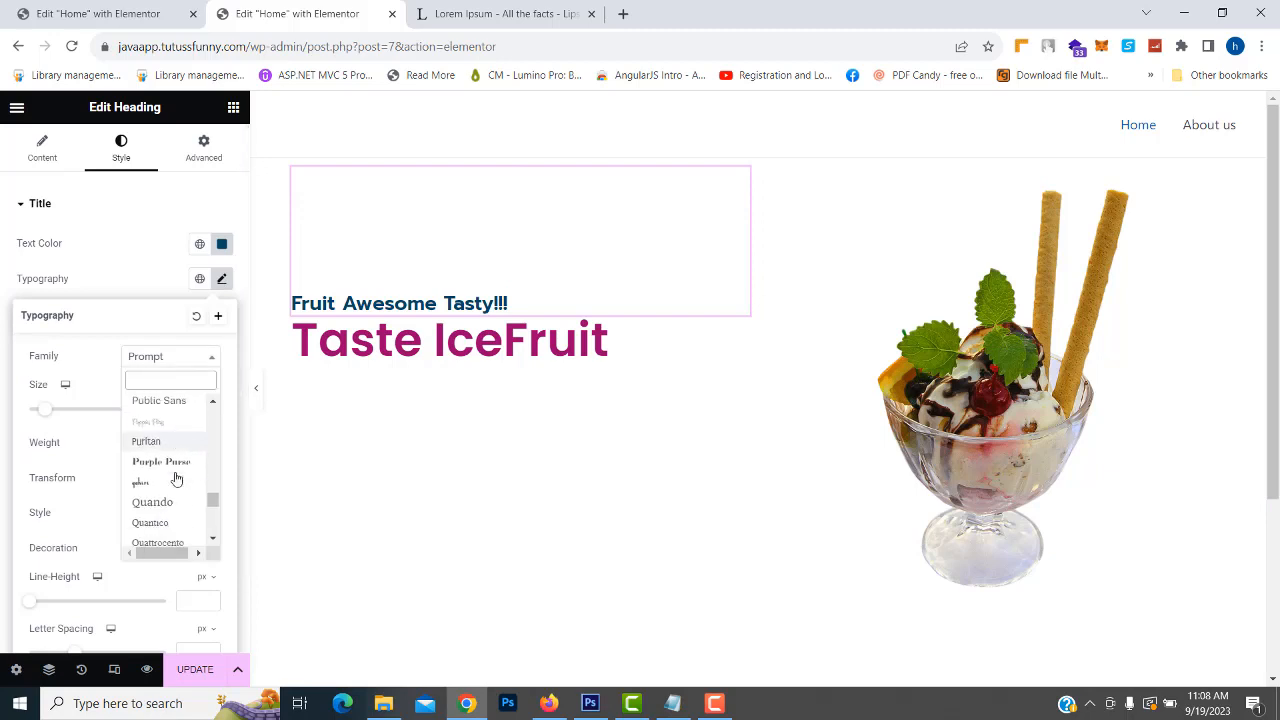
scroll(171, 470, down, 2)
click(169, 421)
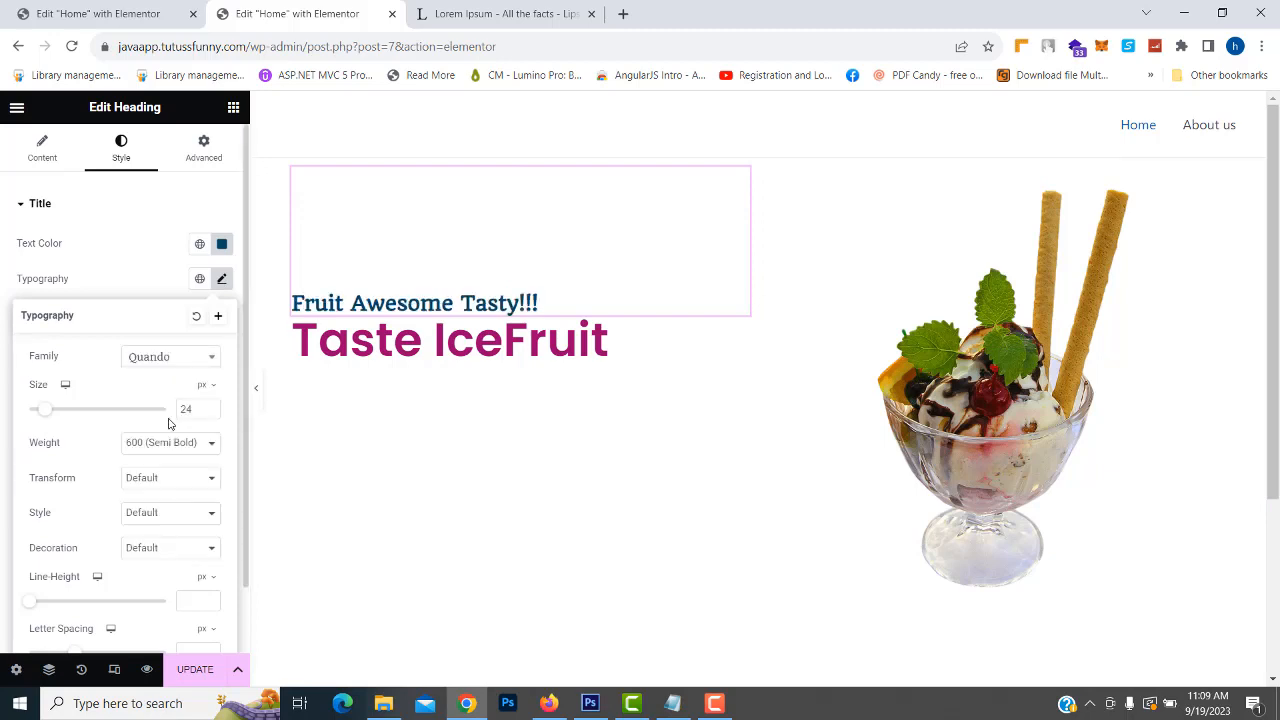
click(779, 132)
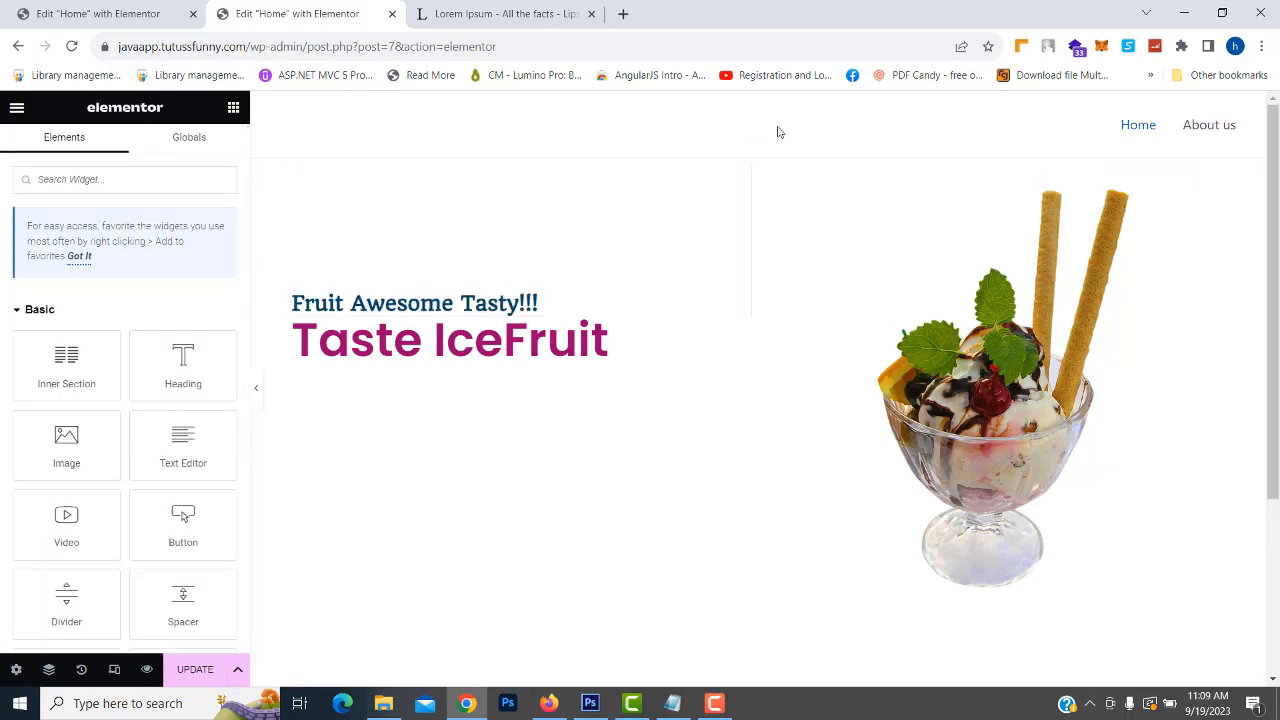
Step: Enlarge the "Taste IceFruit" heading's font size so the text spans nearly the full width of its column
click(737, 349)
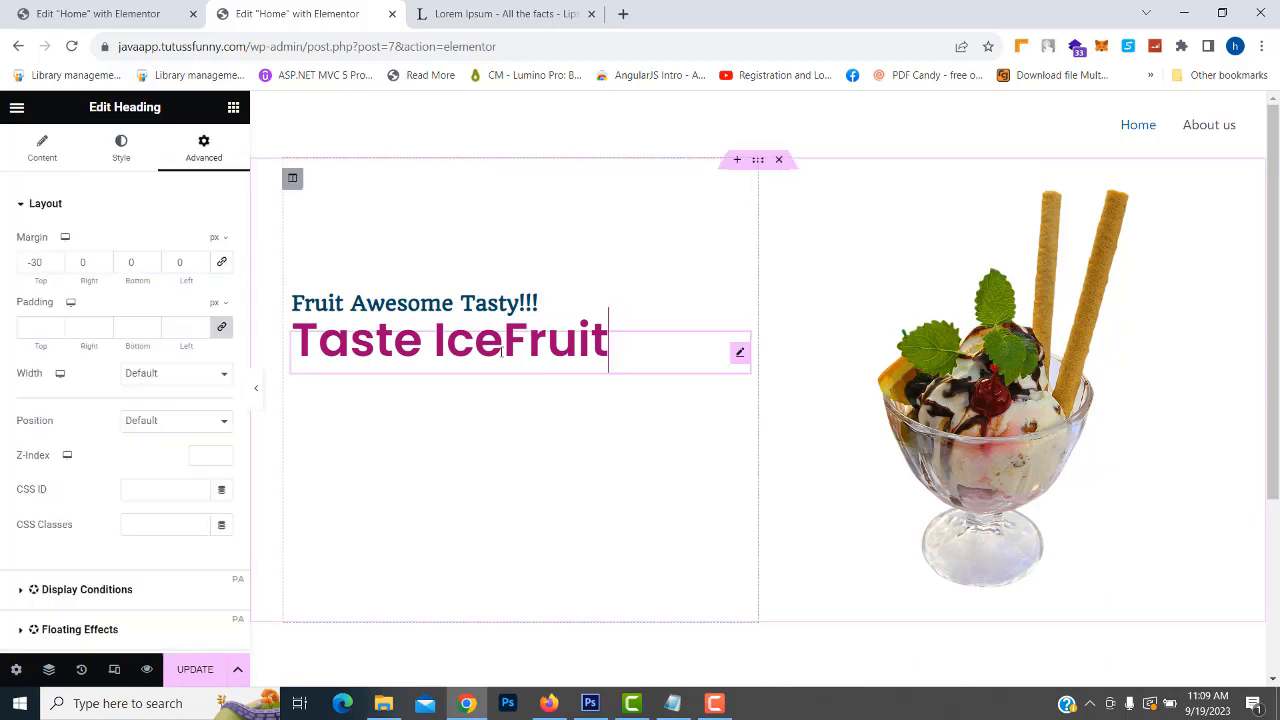
click(122, 150)
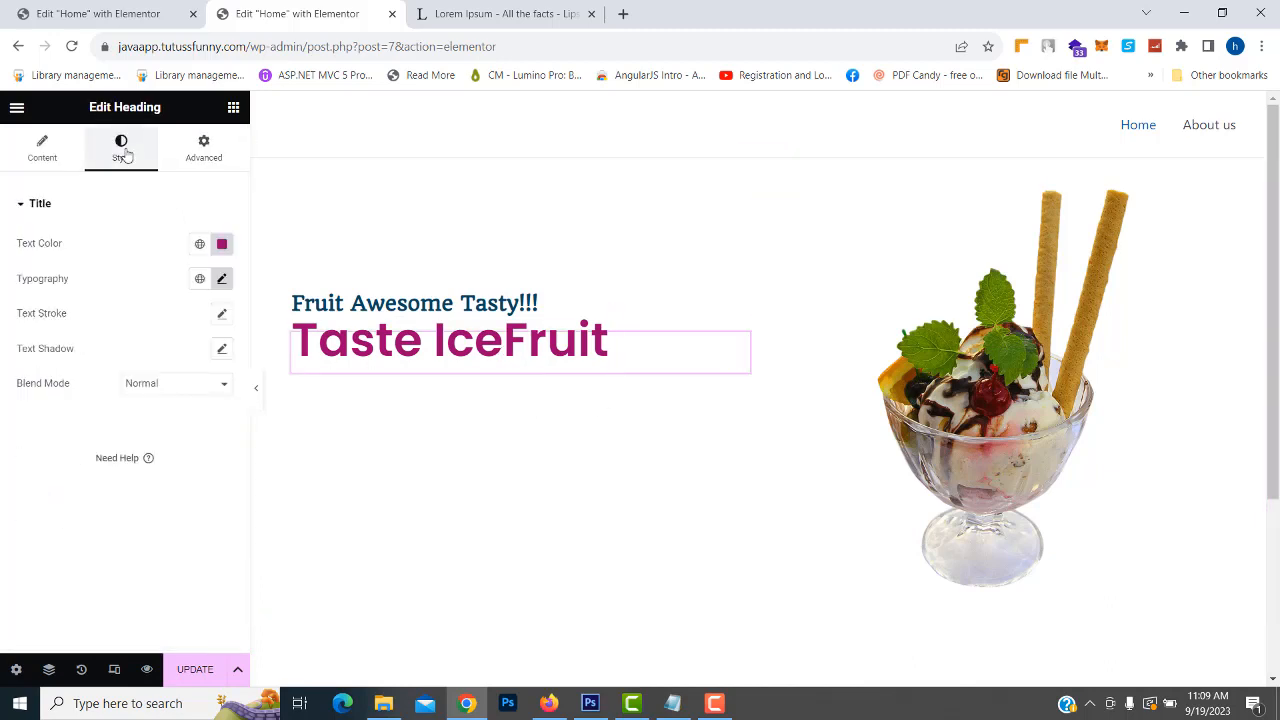
click(222, 281)
drag(70, 410, 84, 407)
click(1033, 131)
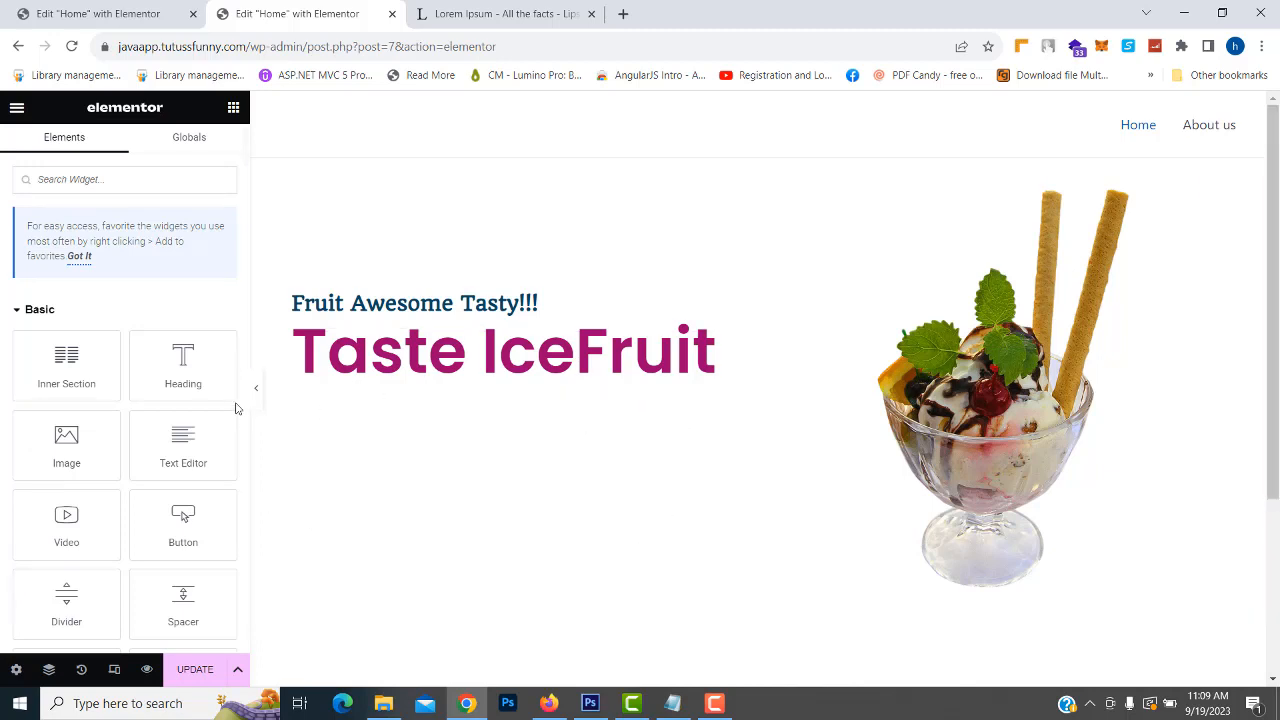
Step: Add a Text Editor widget below the "Taste IceFruit" heading and copy the "What is Lorem Ipsum?" text through "the 1500s" from lipsum.com
drag(183, 450, 456, 398)
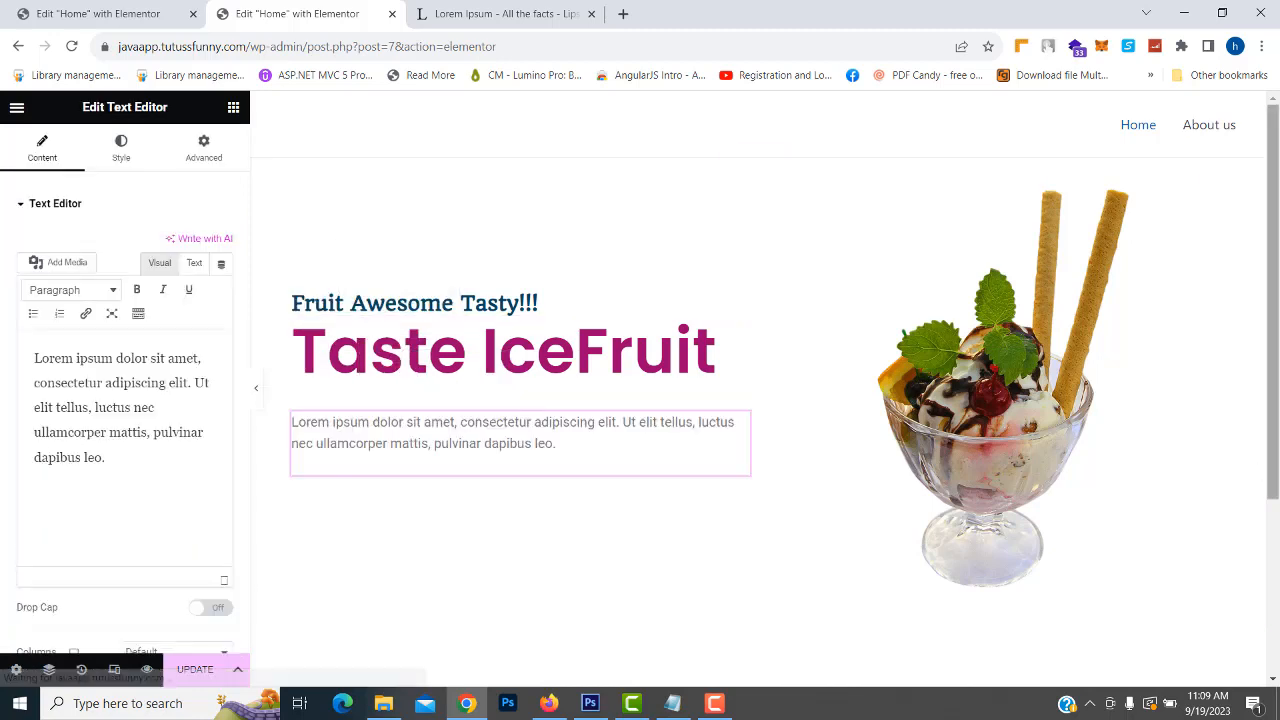
click(548, 14)
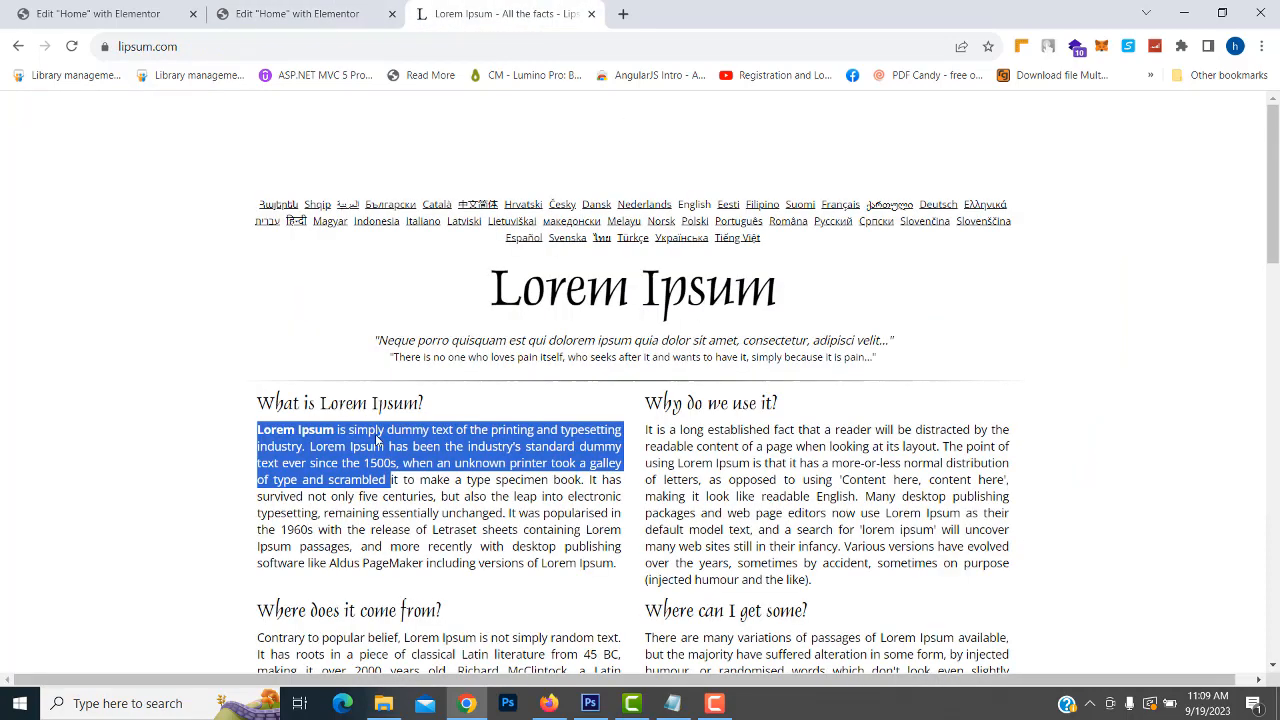
click(293, 479)
drag(258, 430, 393, 463)
key(ctrl+c)
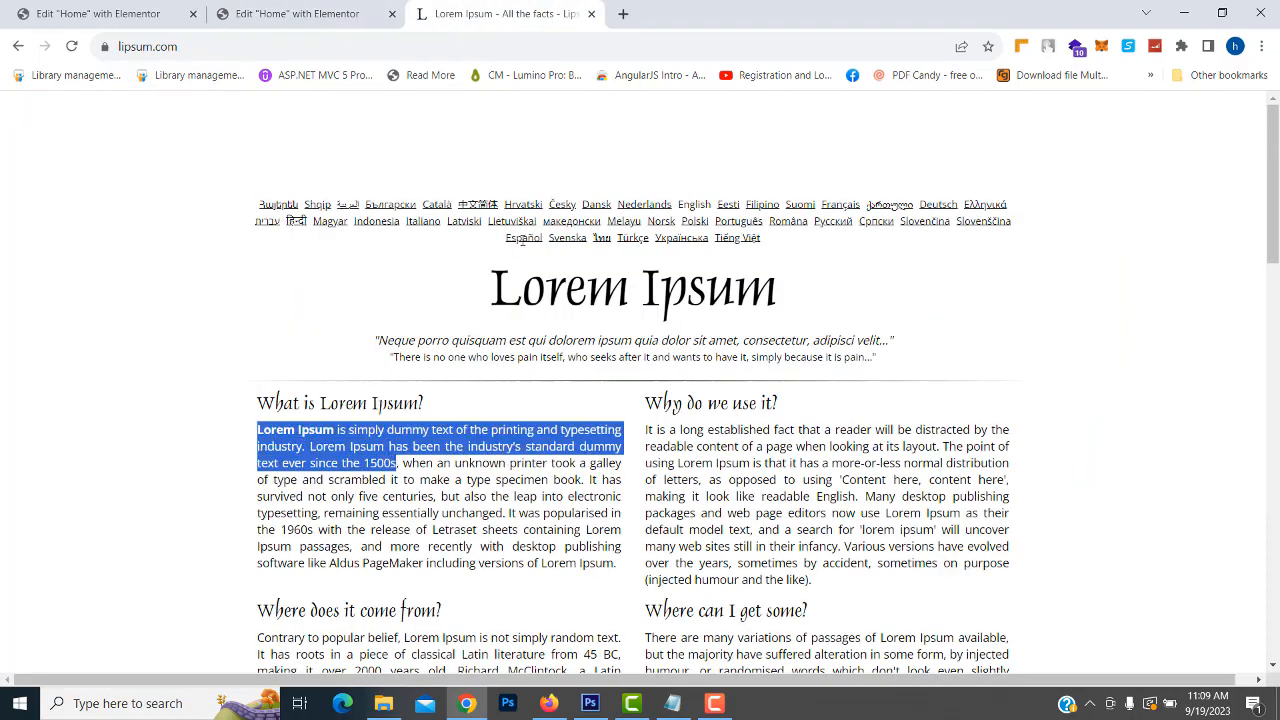
Step: Replace the Text Editor widget's placeholder text in Elementor with the copied Lorem Ipsum passage
click(297, 14)
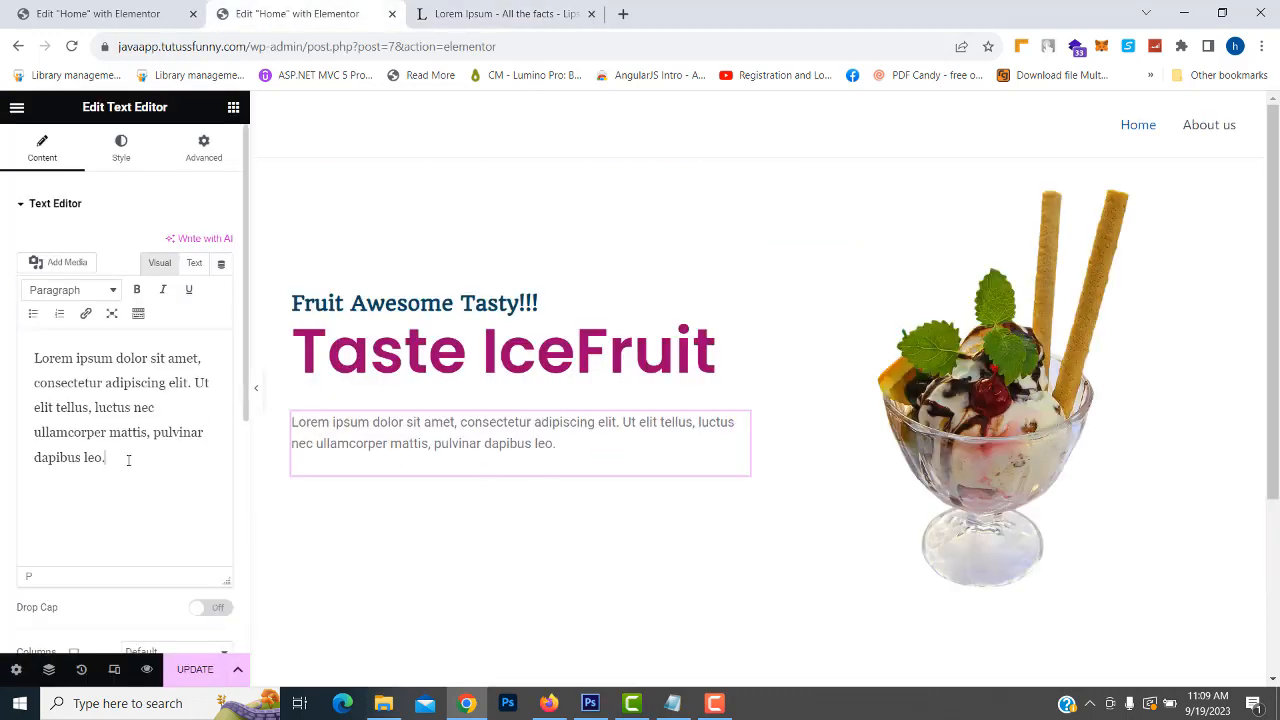
key(ctrl+a)
key(ctrl+v)
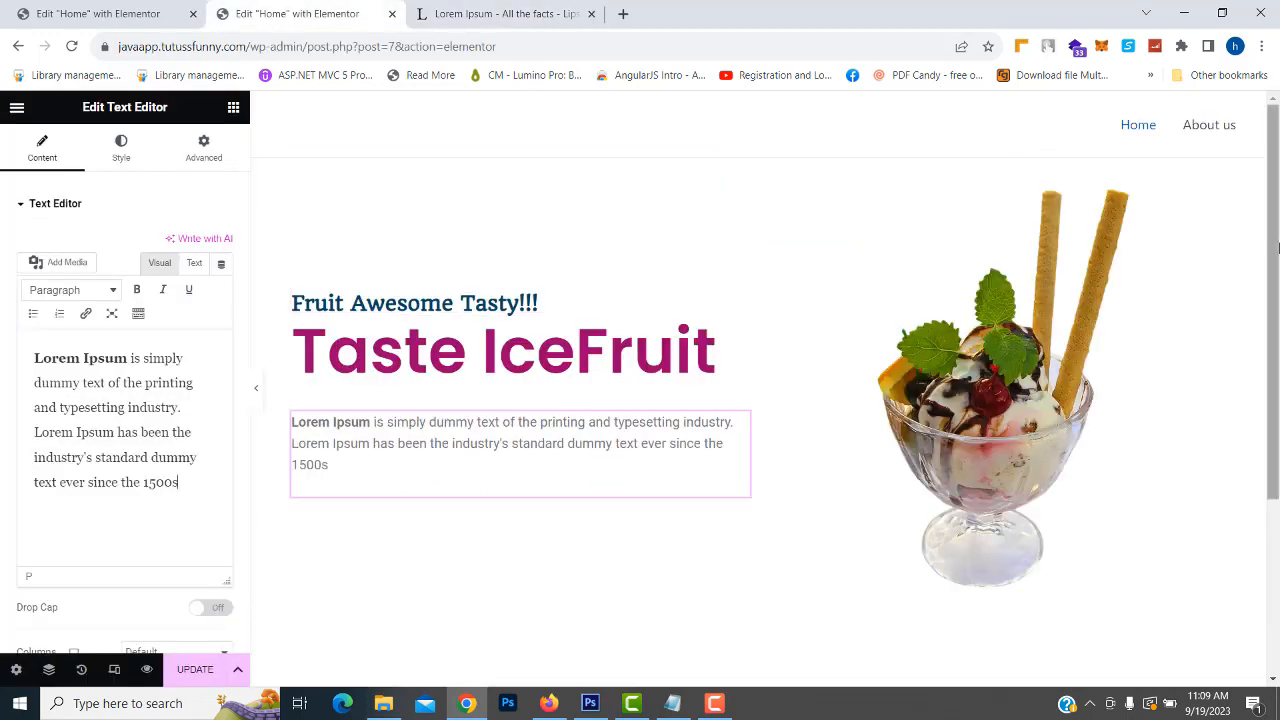
click(950, 127)
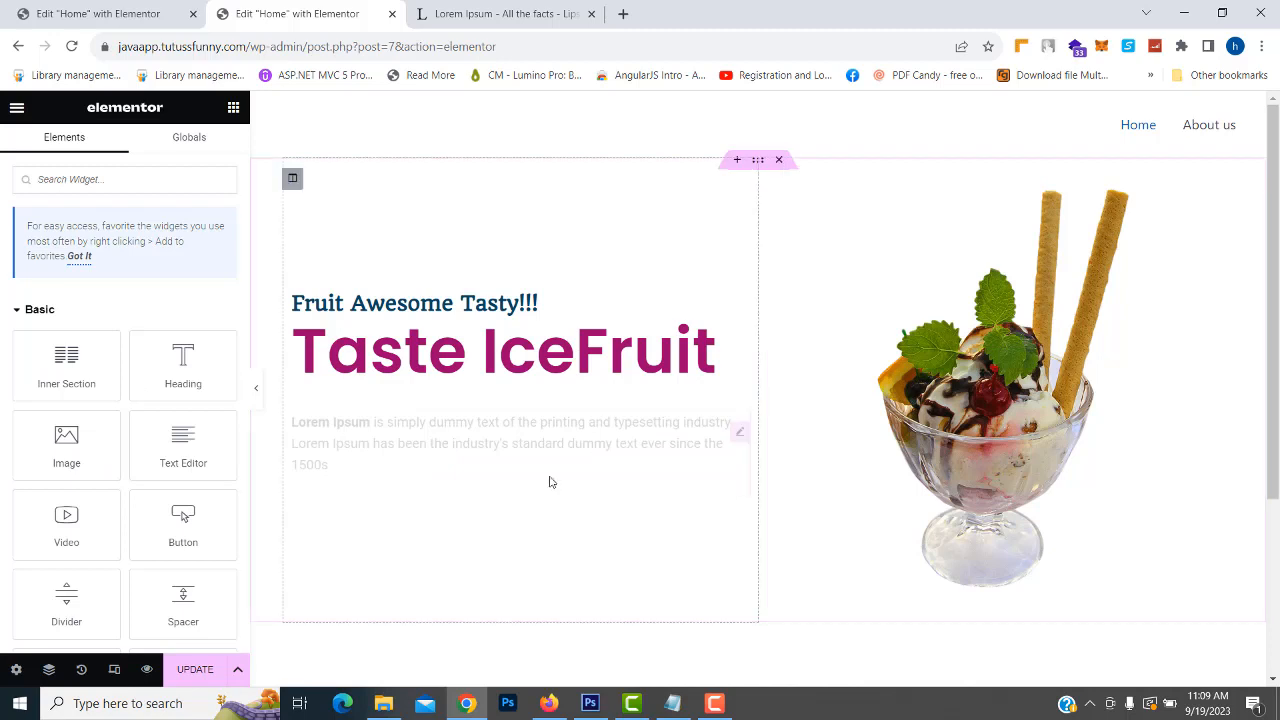
Step: Unlink the Lorem Ipsum paragraph's margin values and set only the top margin to -20 px
click(400, 423)
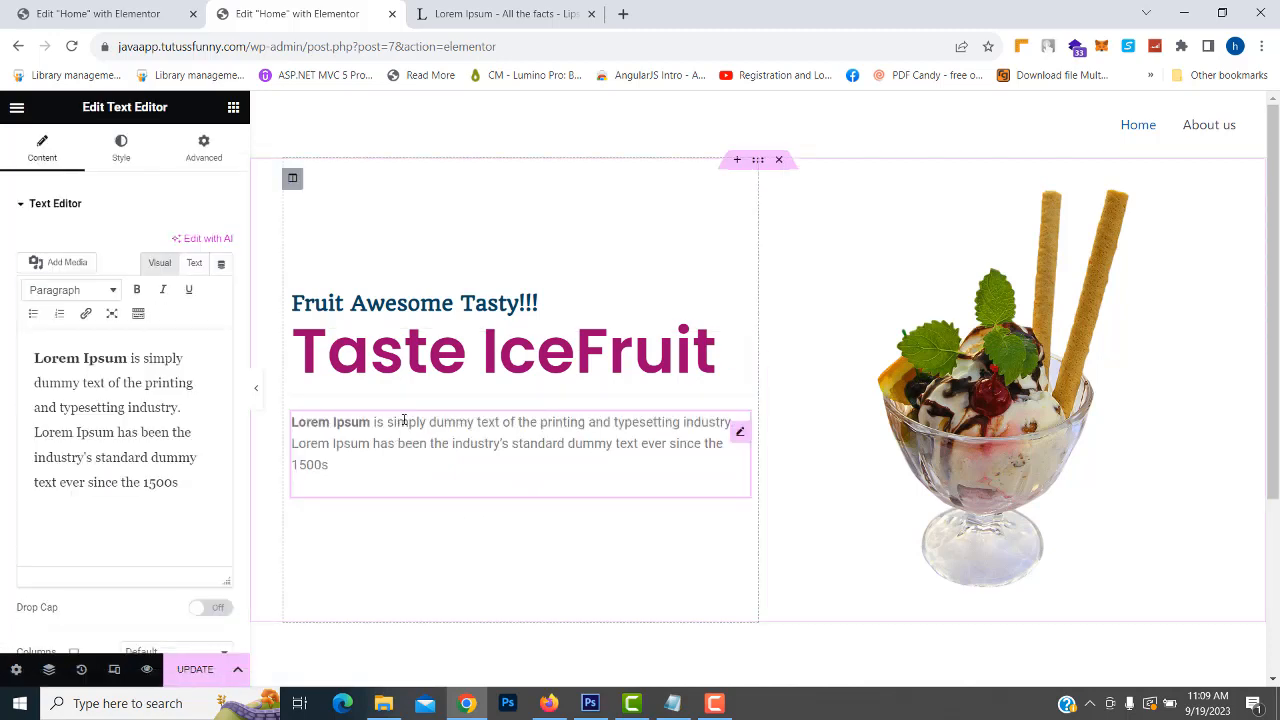
click(203, 148)
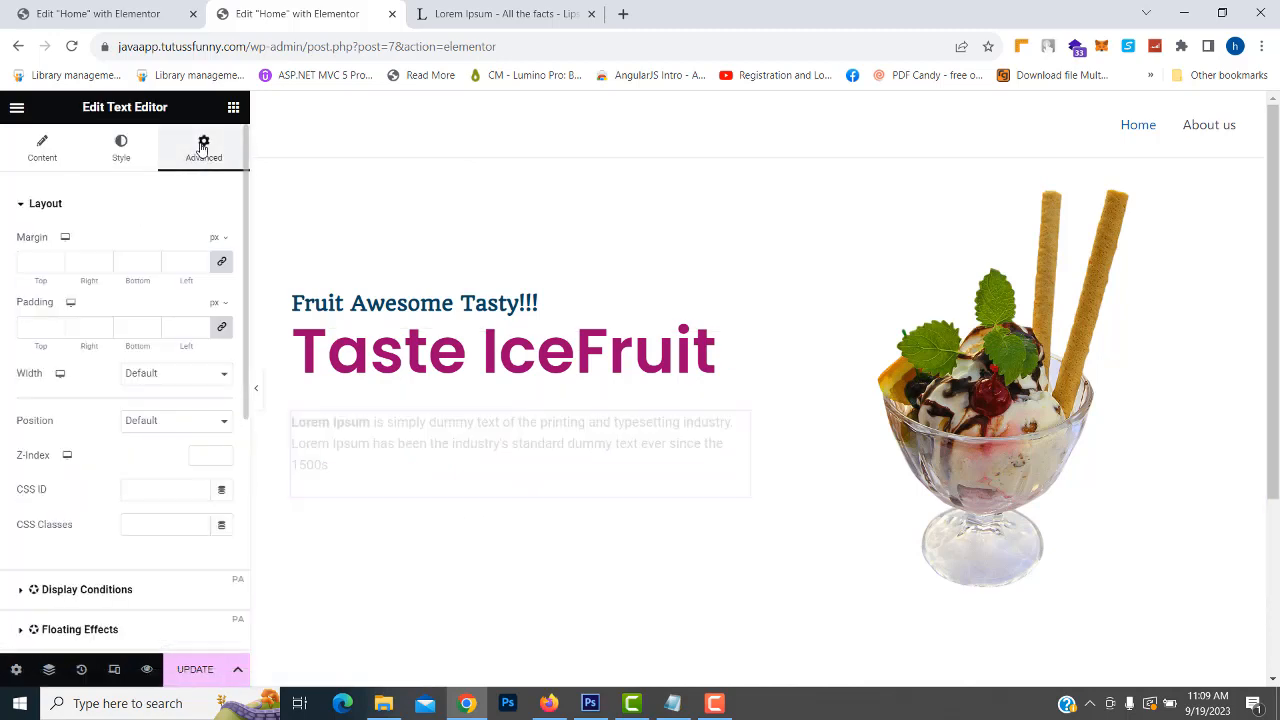
click(218, 268)
click(218, 268)
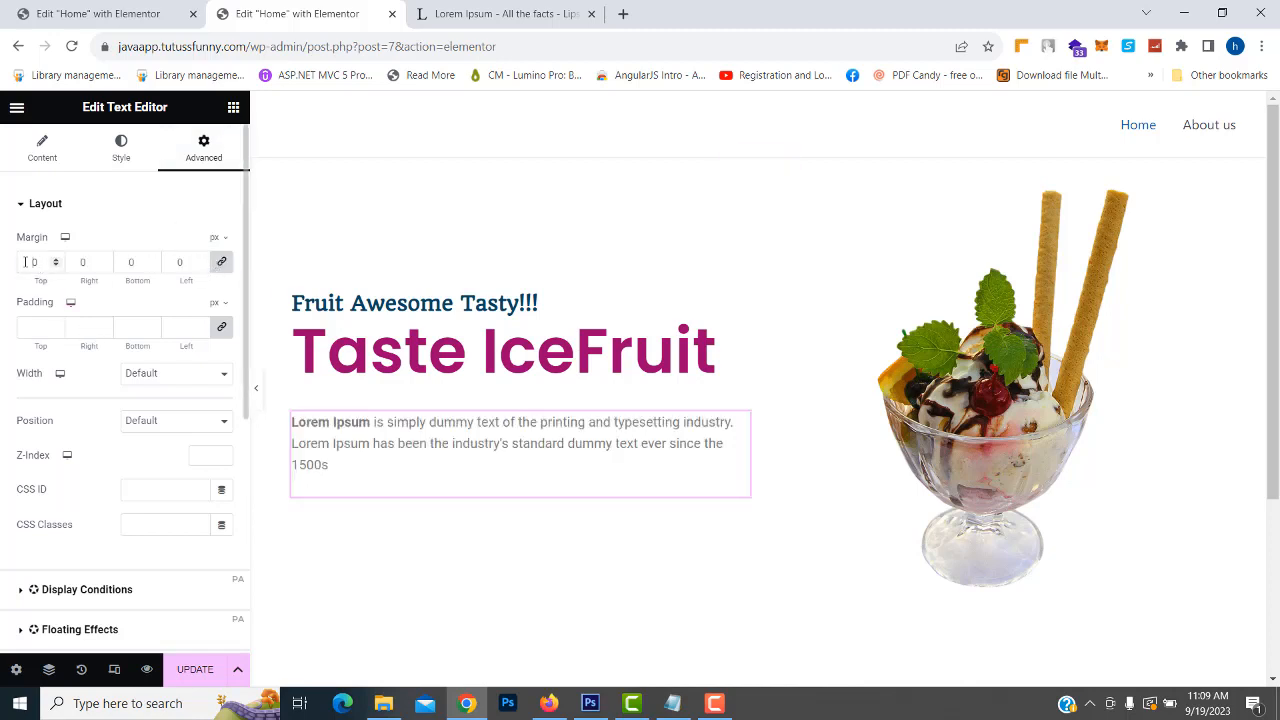
text(2)
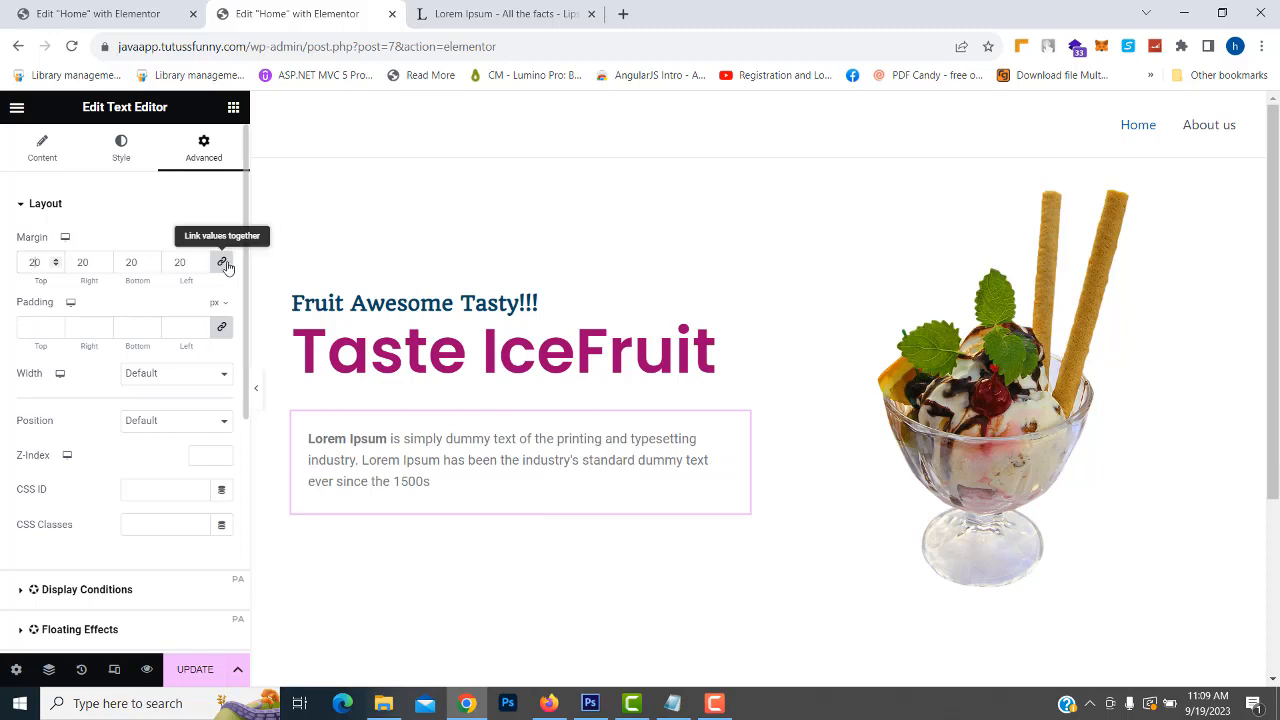
key(BackSpace)
click(228, 268)
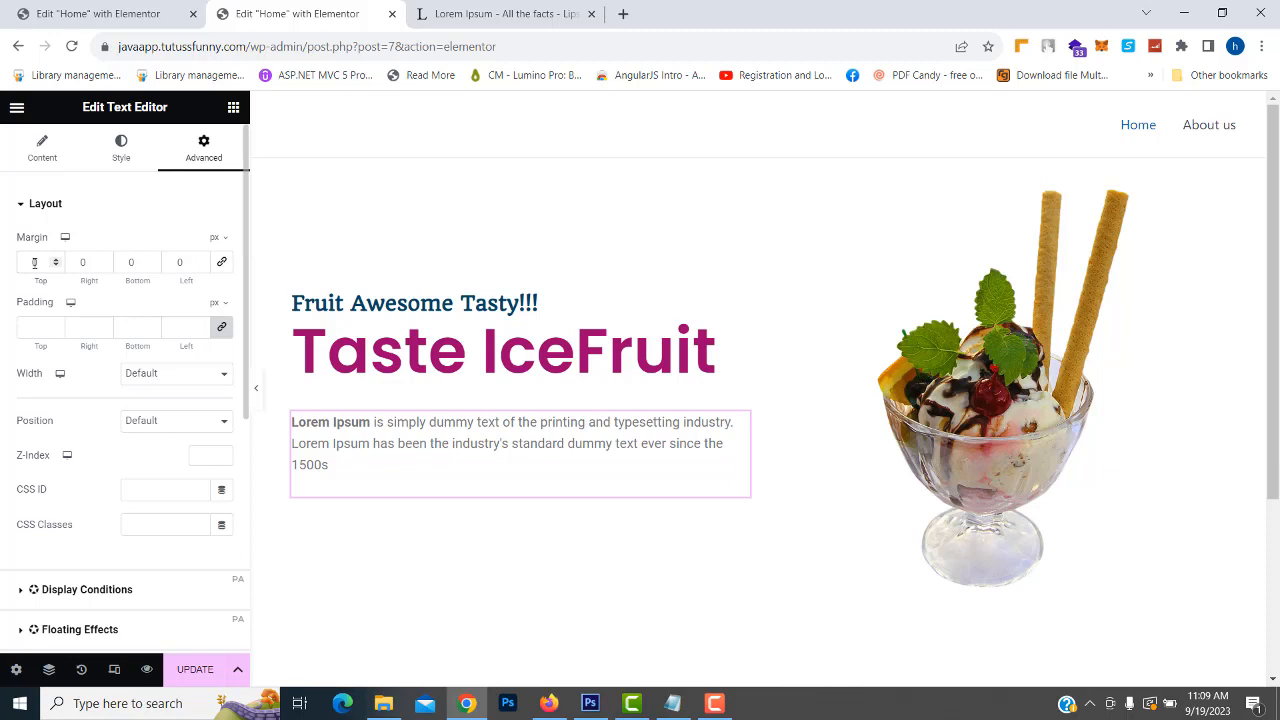
text(20)
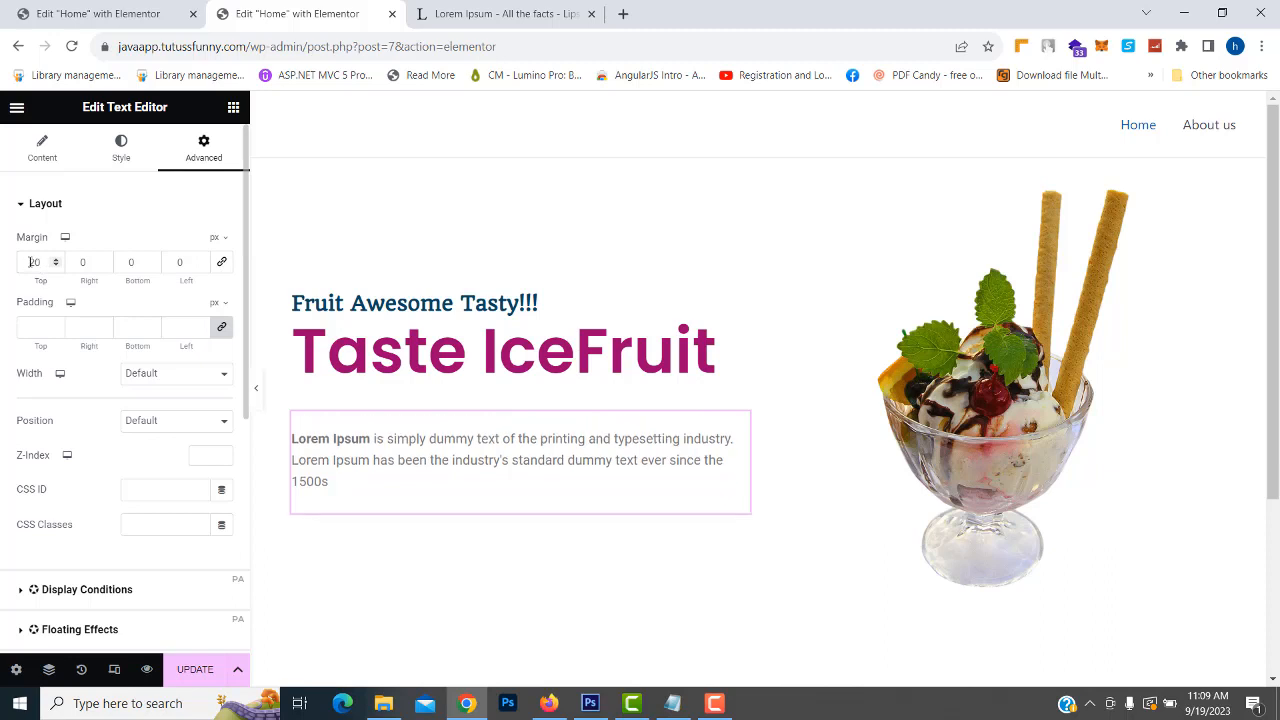
text(-)
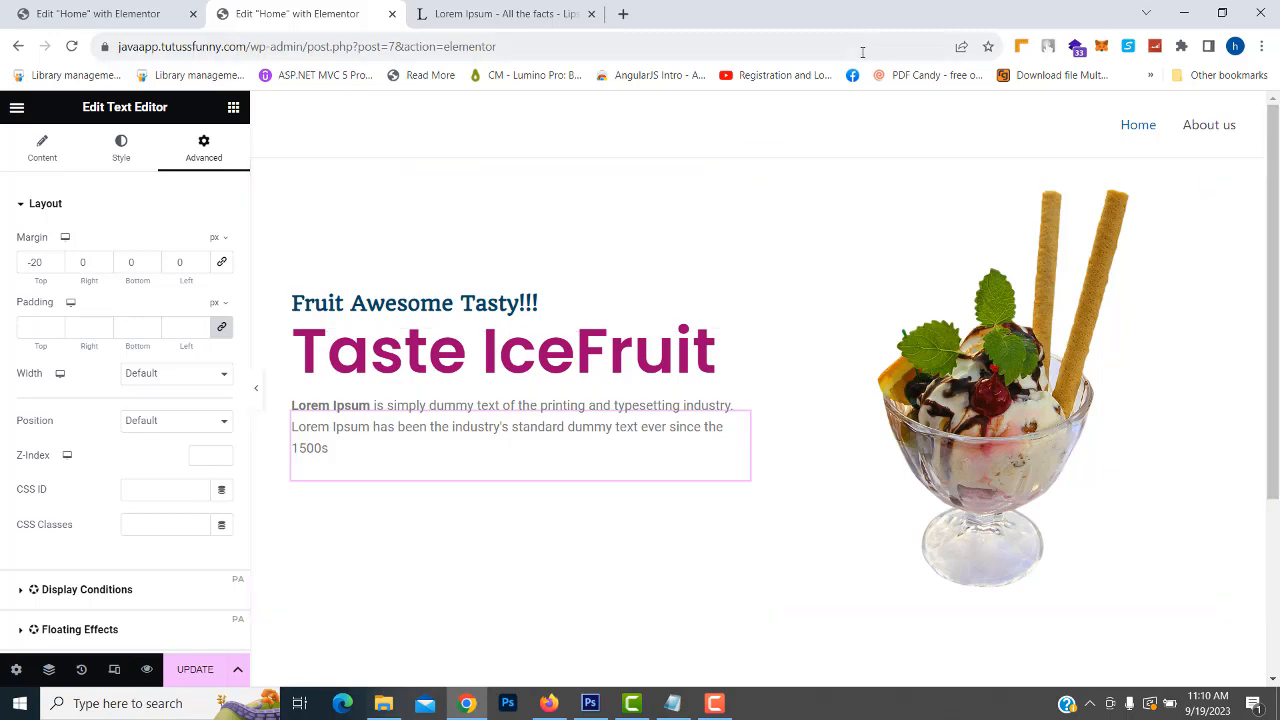
click(826, 128)
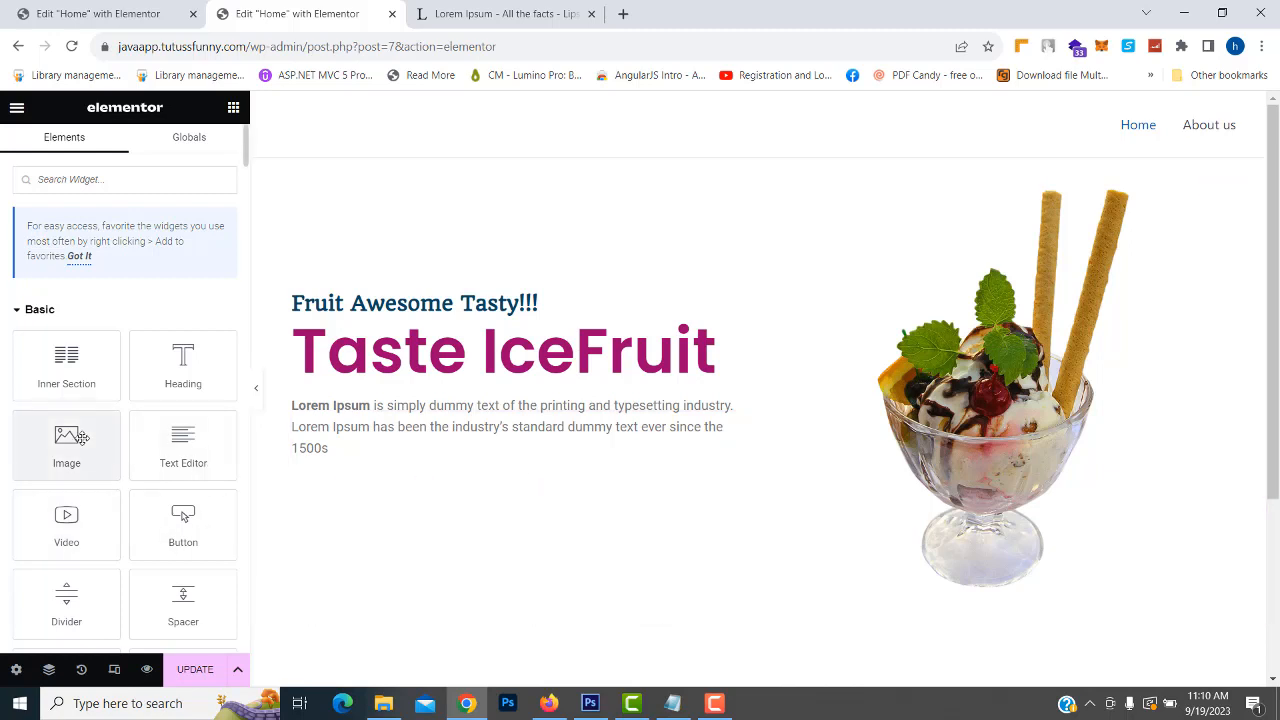
click(726, 713)
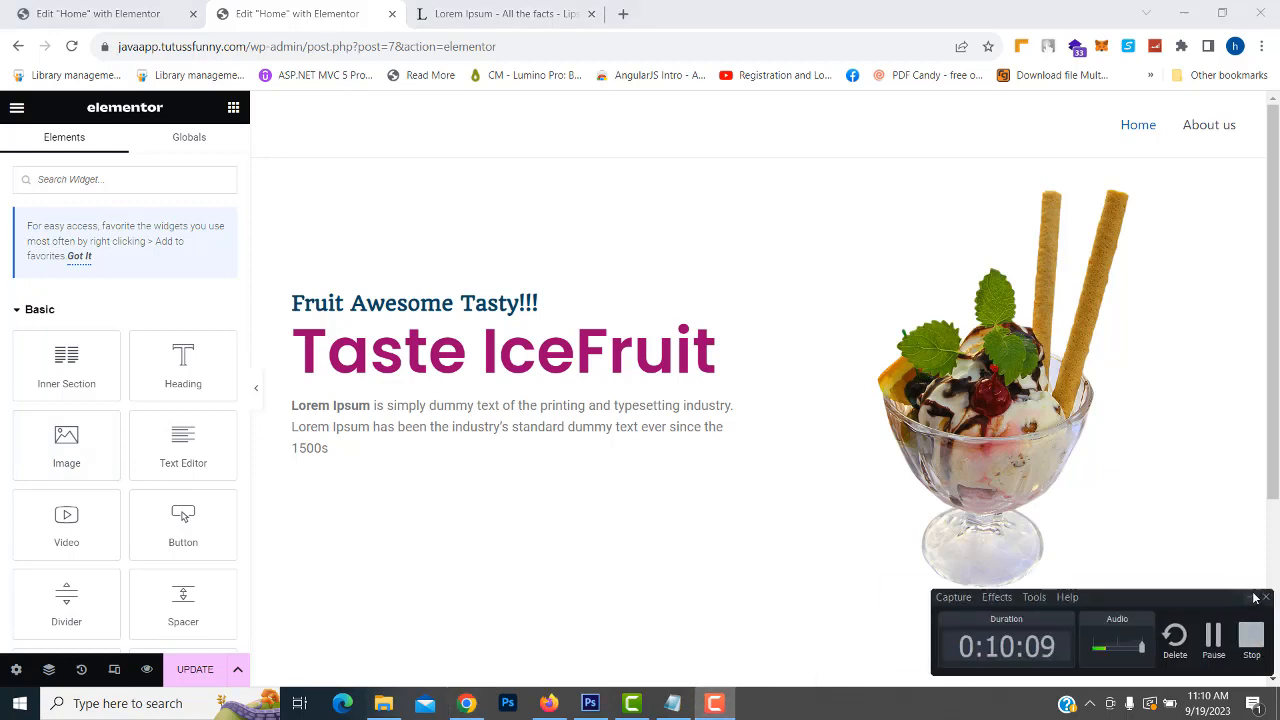
click(1254, 599)
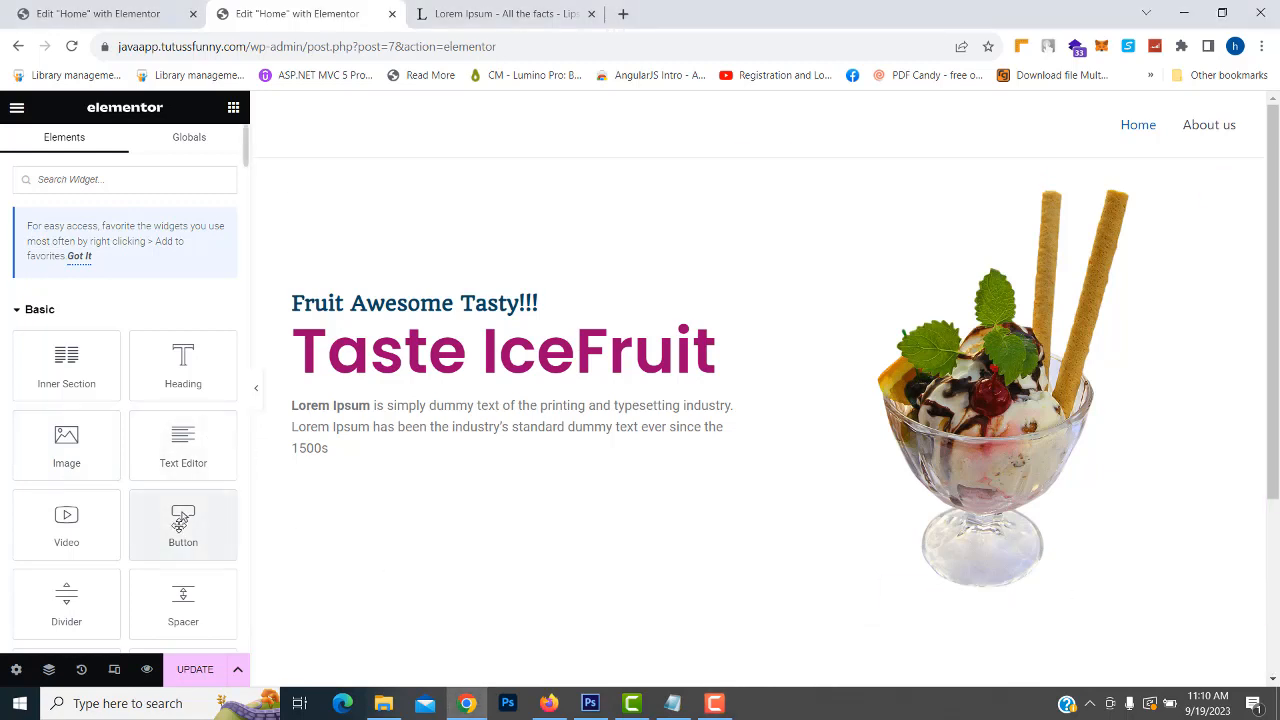
drag(180, 520, 346, 495)
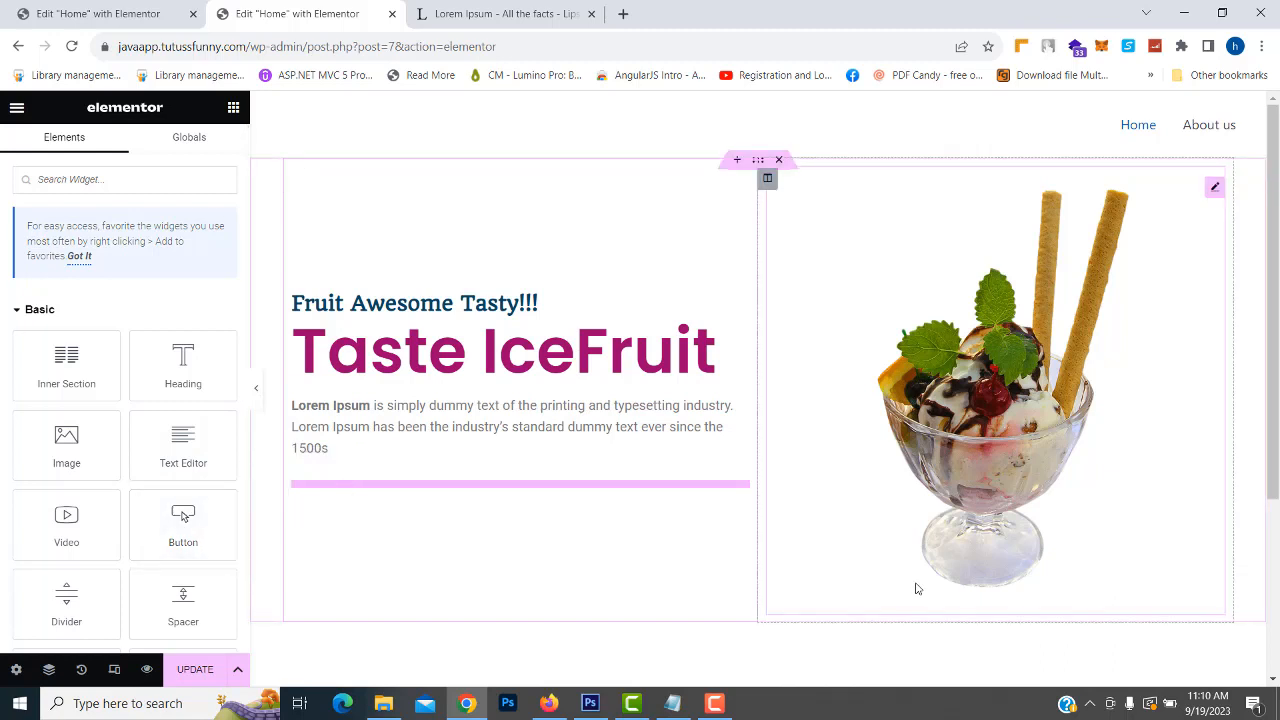
scroll(330, 503, down, 1)
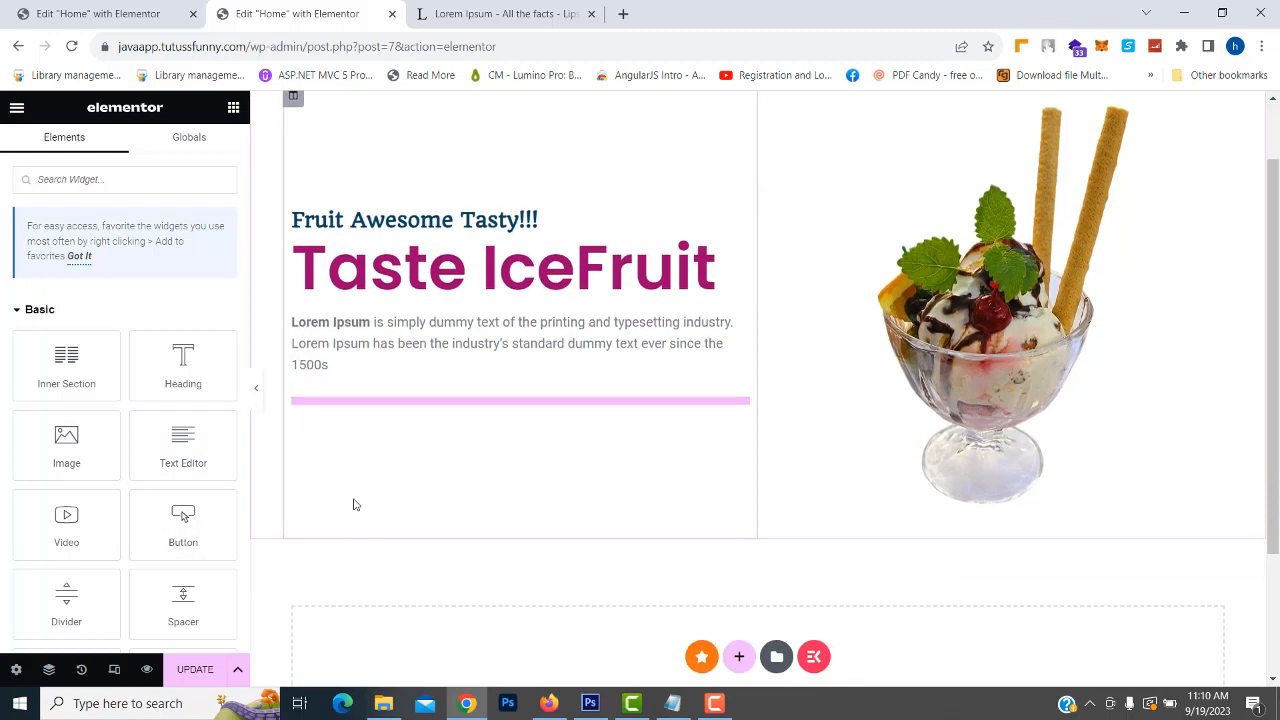
key(ctrl+z)
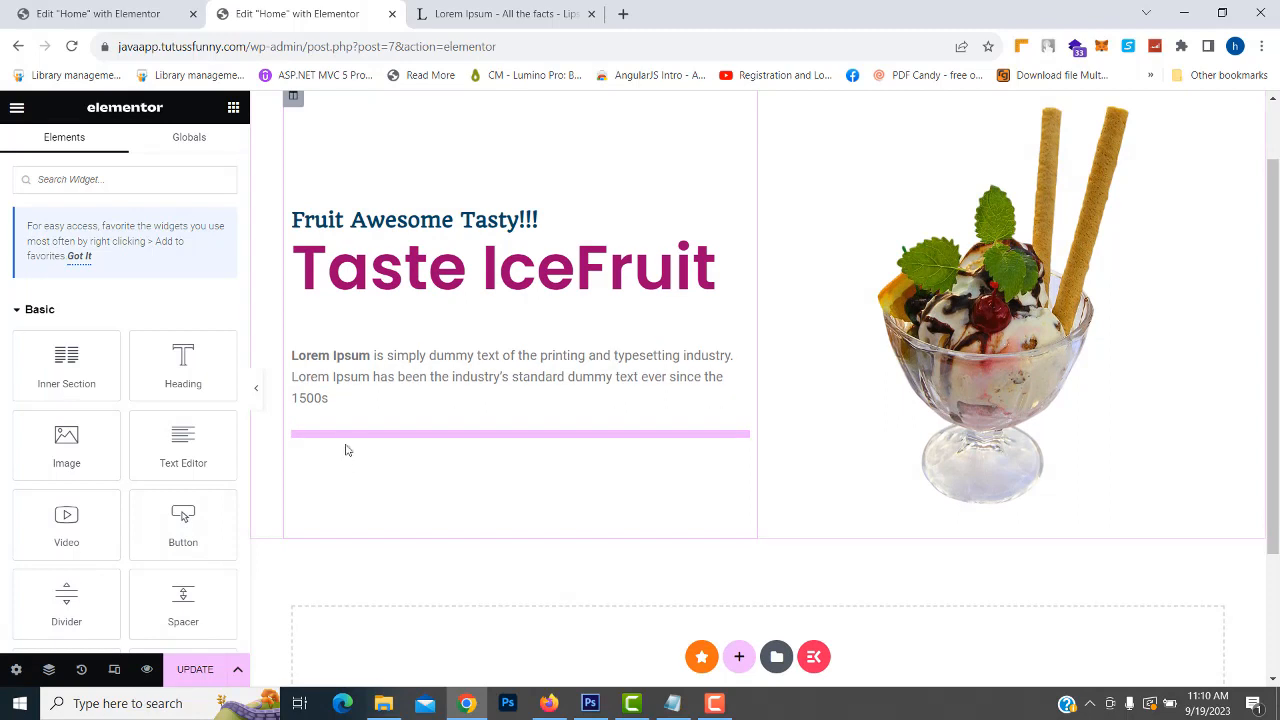
click(343, 337)
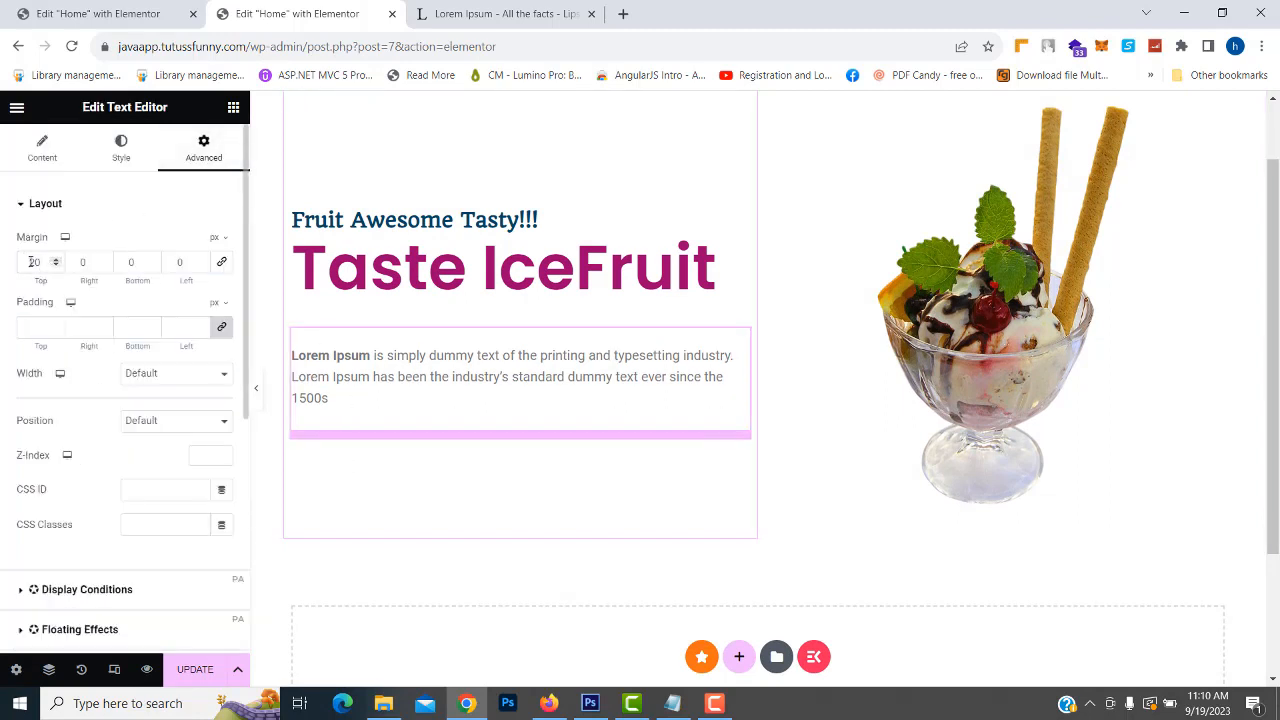
text(-)
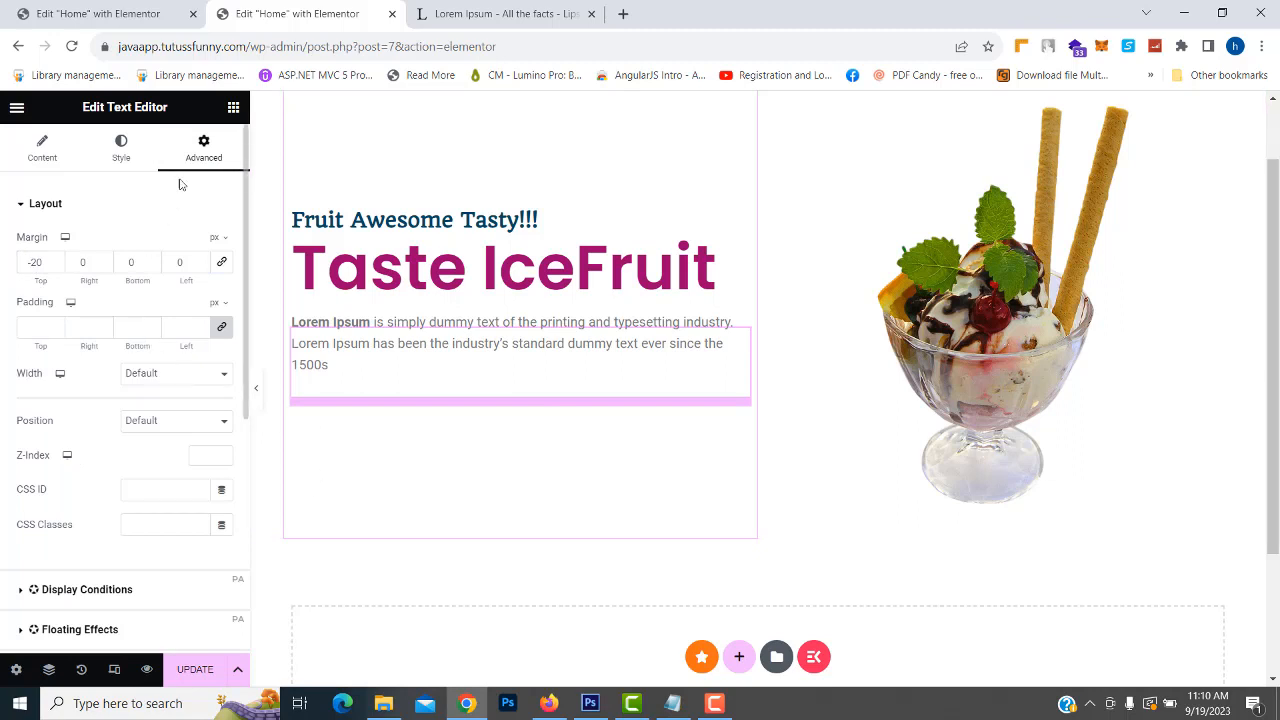
Step: Add a Button widget below the Lorem Ipsum paragraph
click(233, 107)
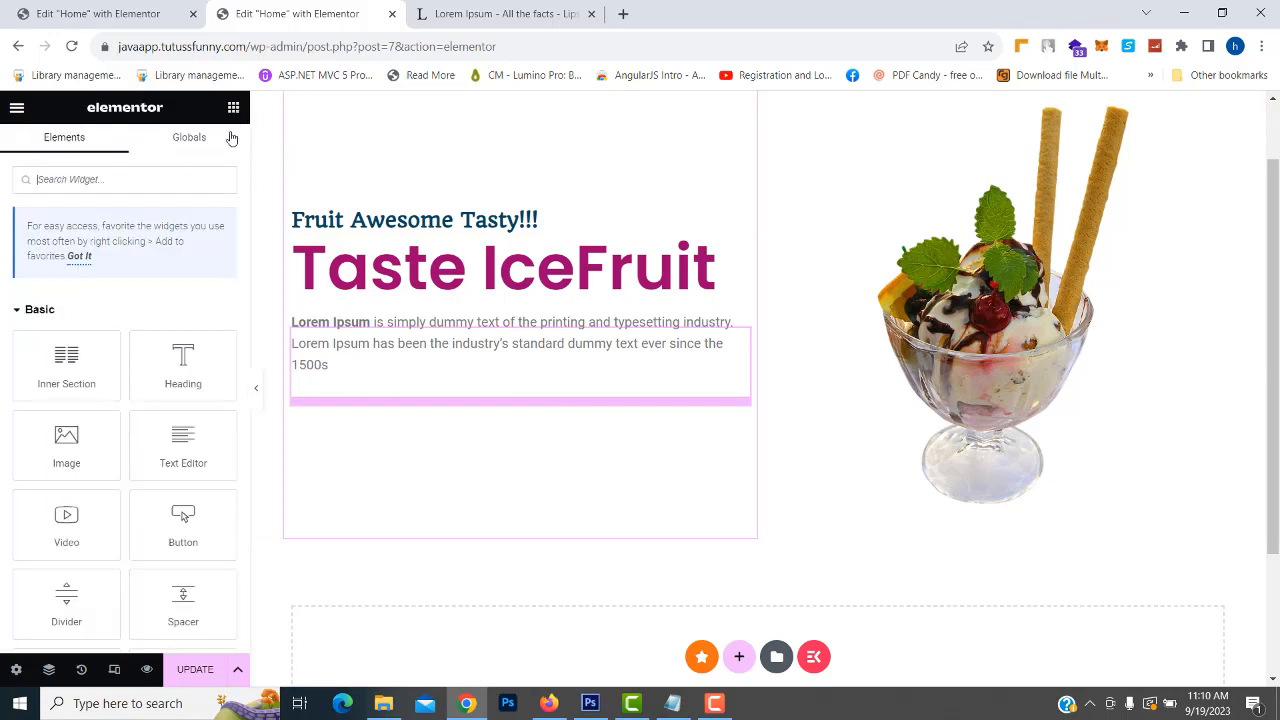
scroll(155, 440, down, 1)
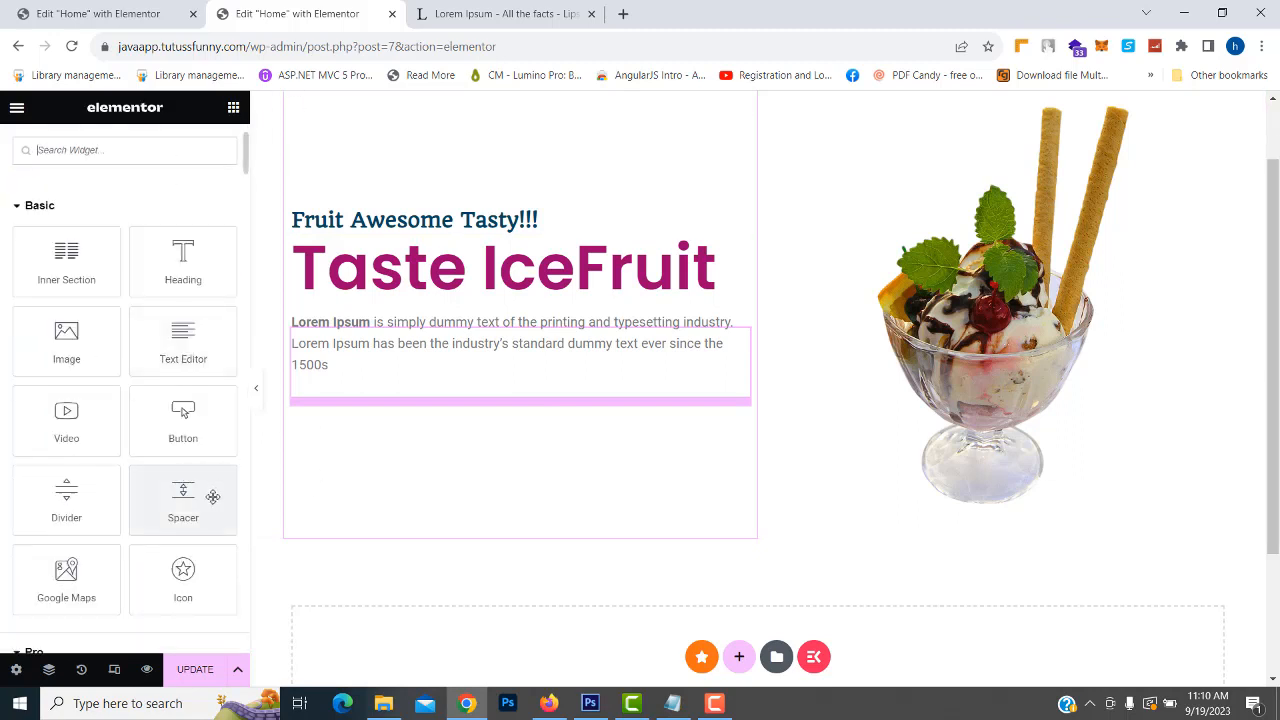
click(183, 420)
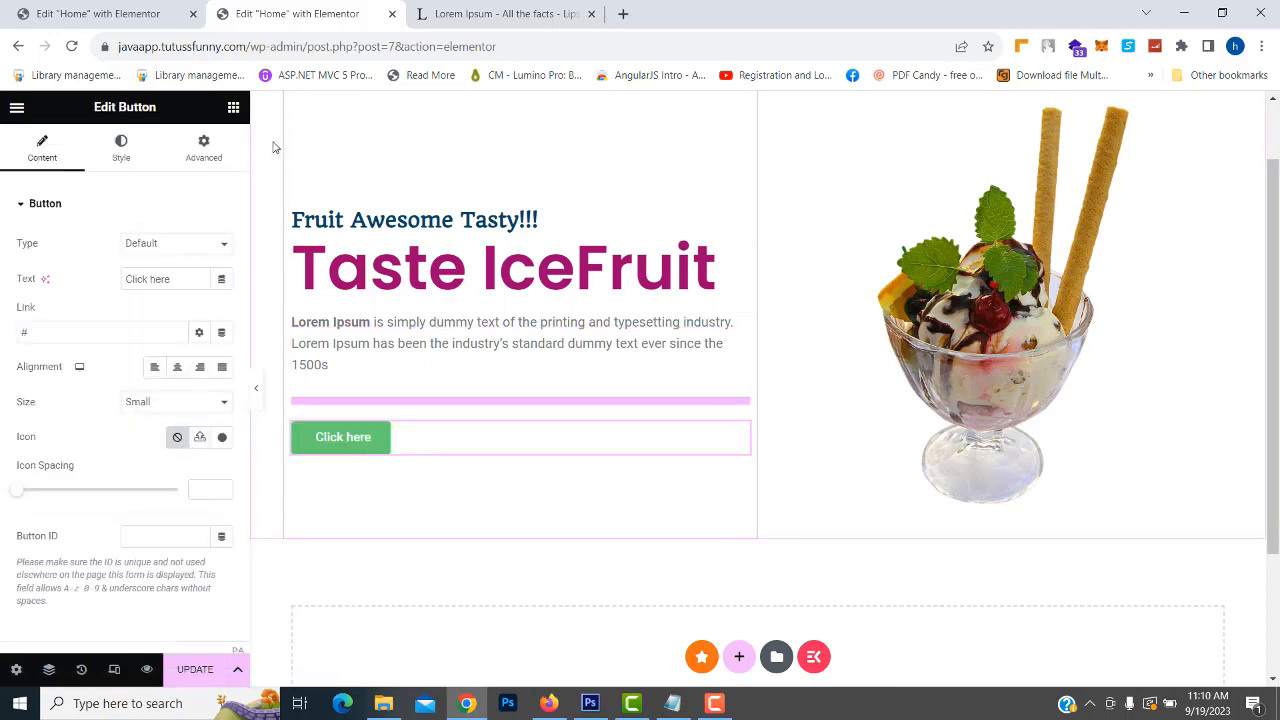
click(450, 397)
scroll(439, 379, up, 1)
click(424, 345)
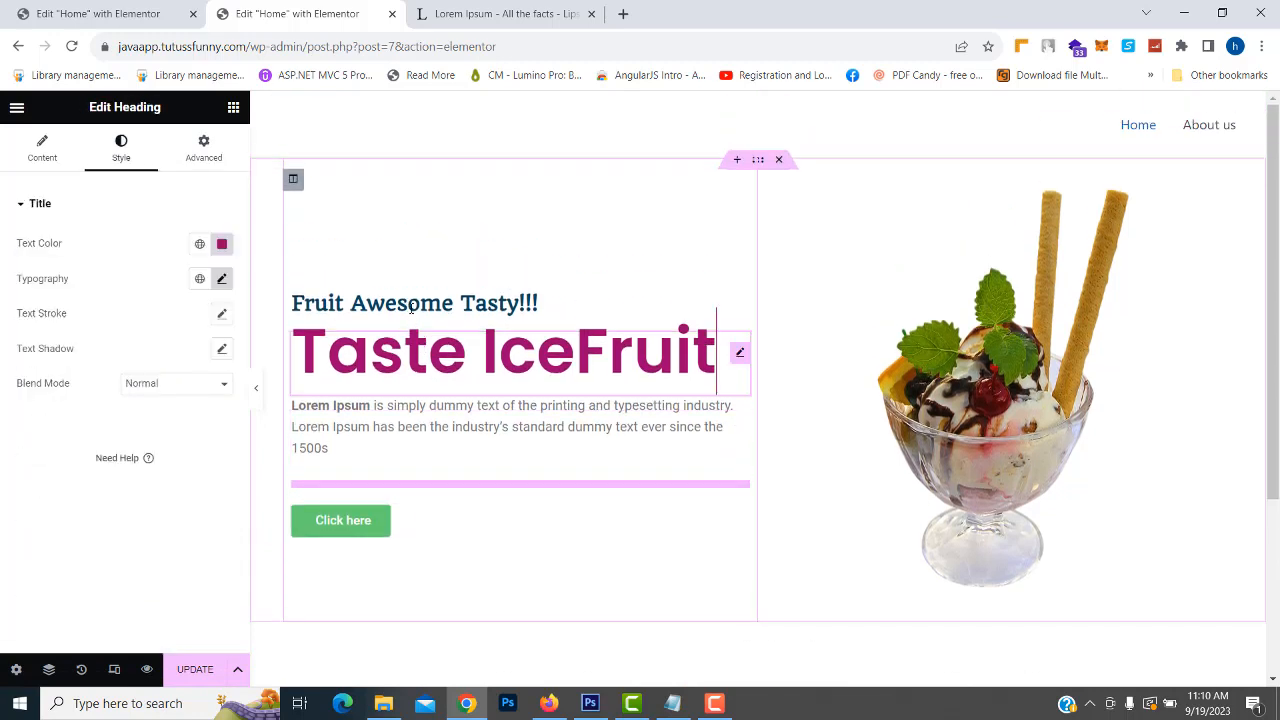
Step: Change the new button's text to "Buy Here"
click(363, 534)
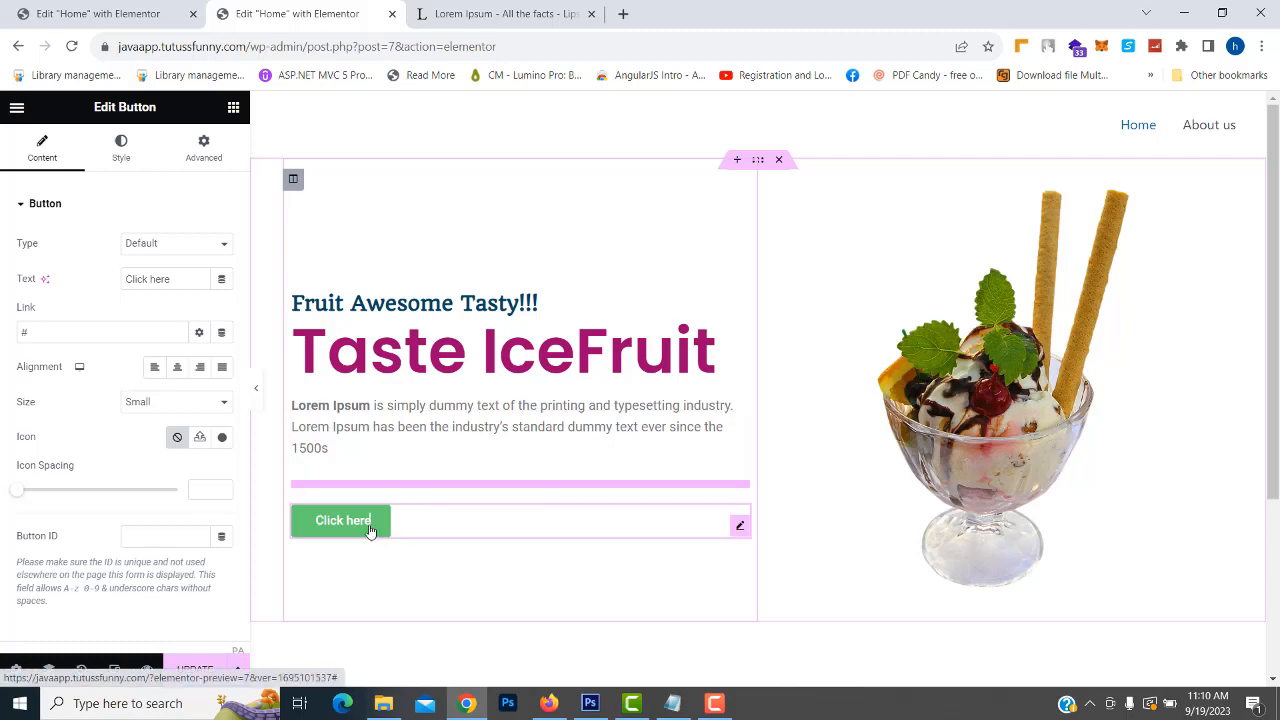
triple_click(182, 278)
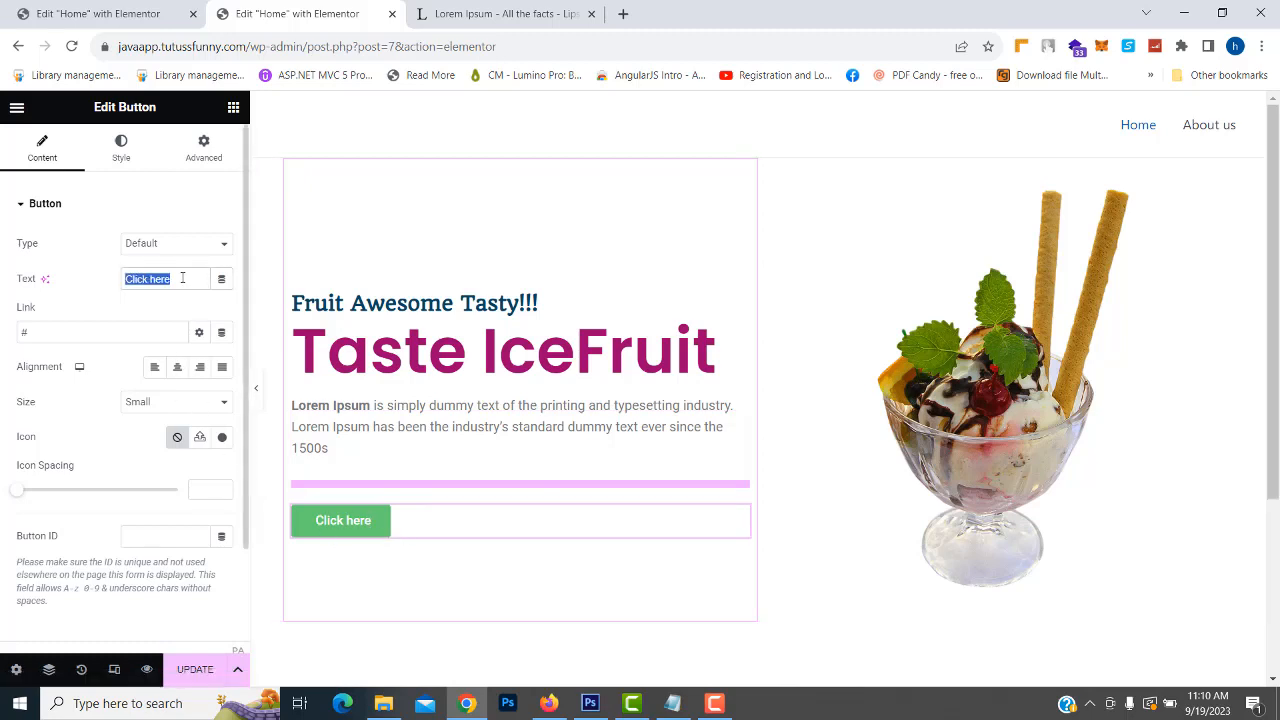
text(B)
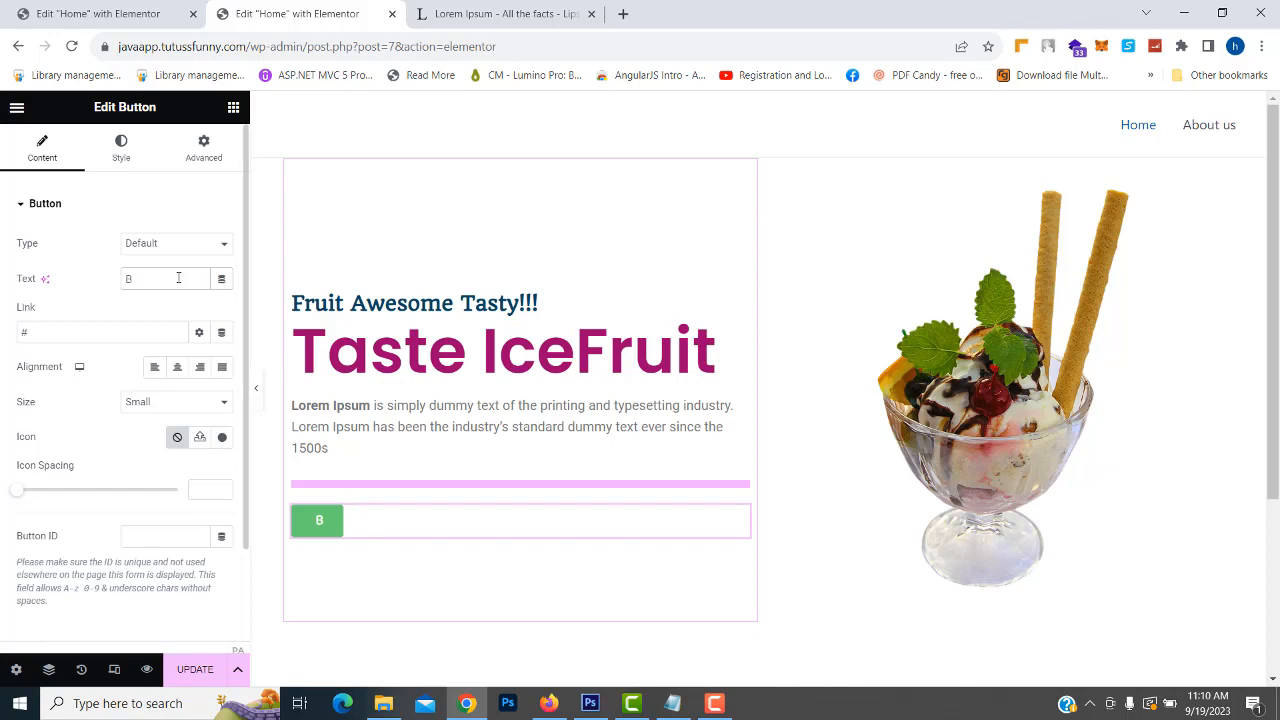
text(uy Here)
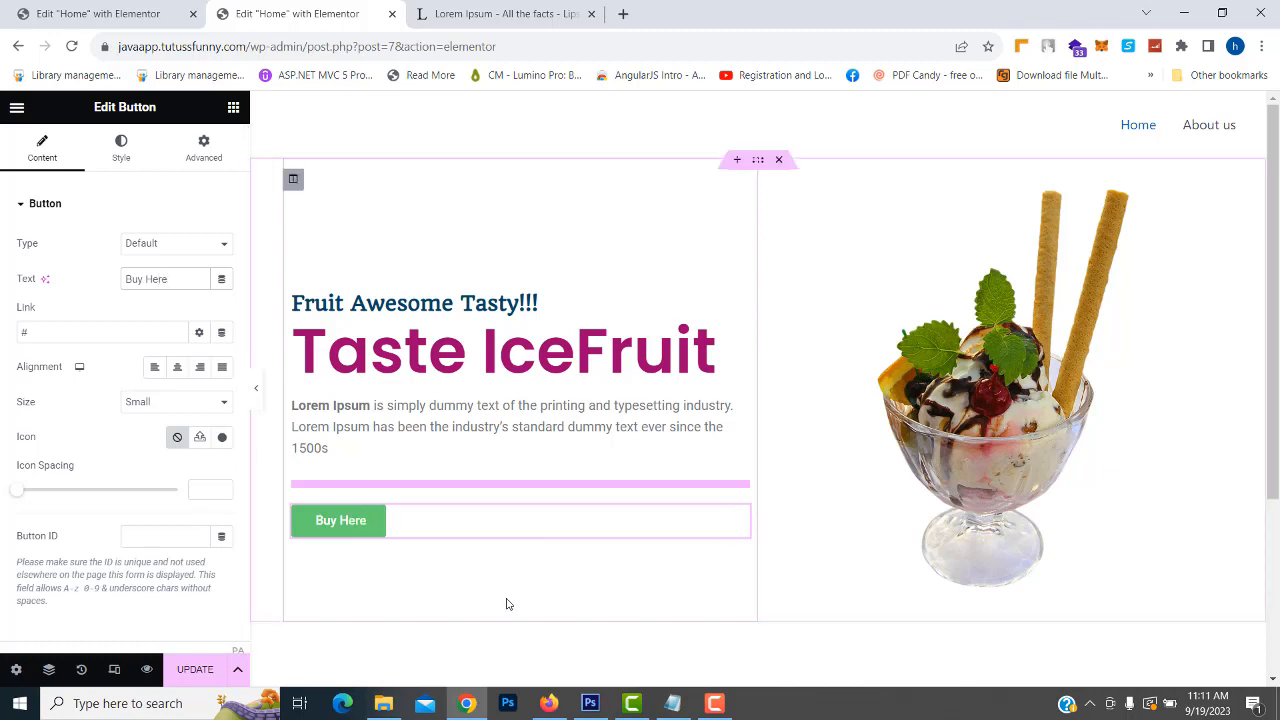
Step: Set the "Buy Here" button's icon spacing to 3 and, after trying Large and Small, its size to Medium
drag(22, 494, 31, 497)
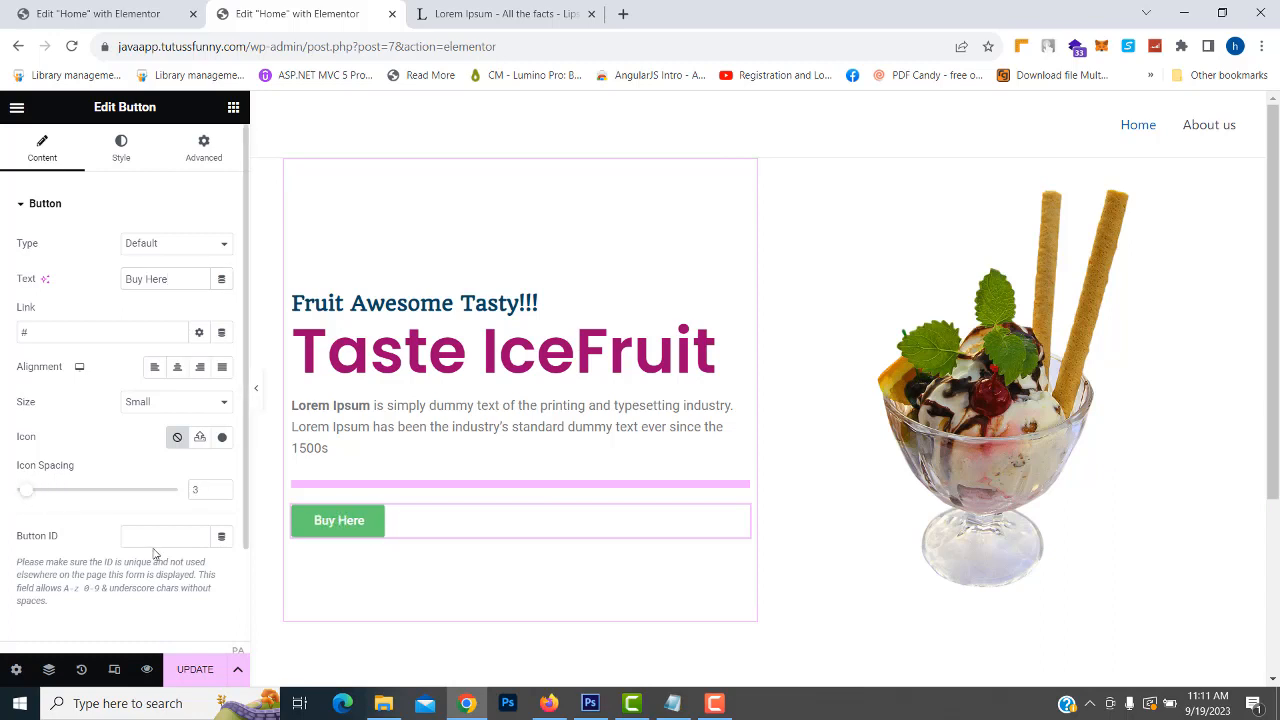
click(212, 405)
click(176, 445)
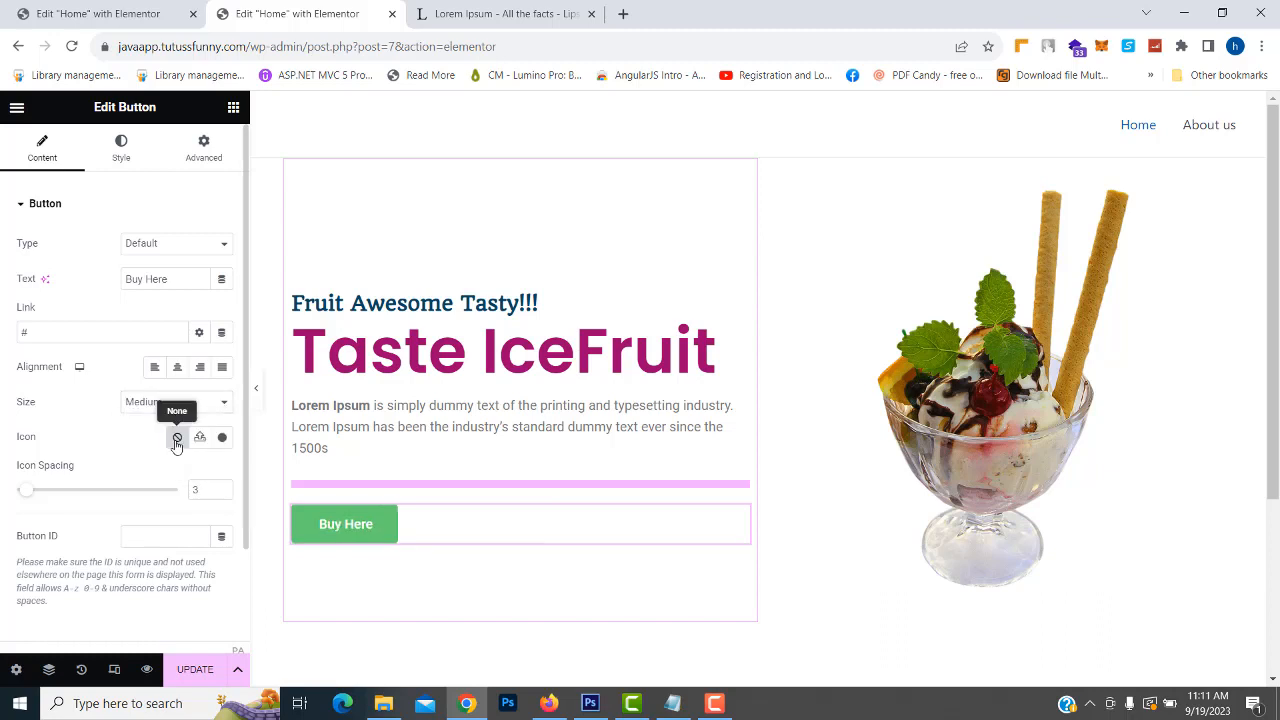
click(198, 412)
click(165, 459)
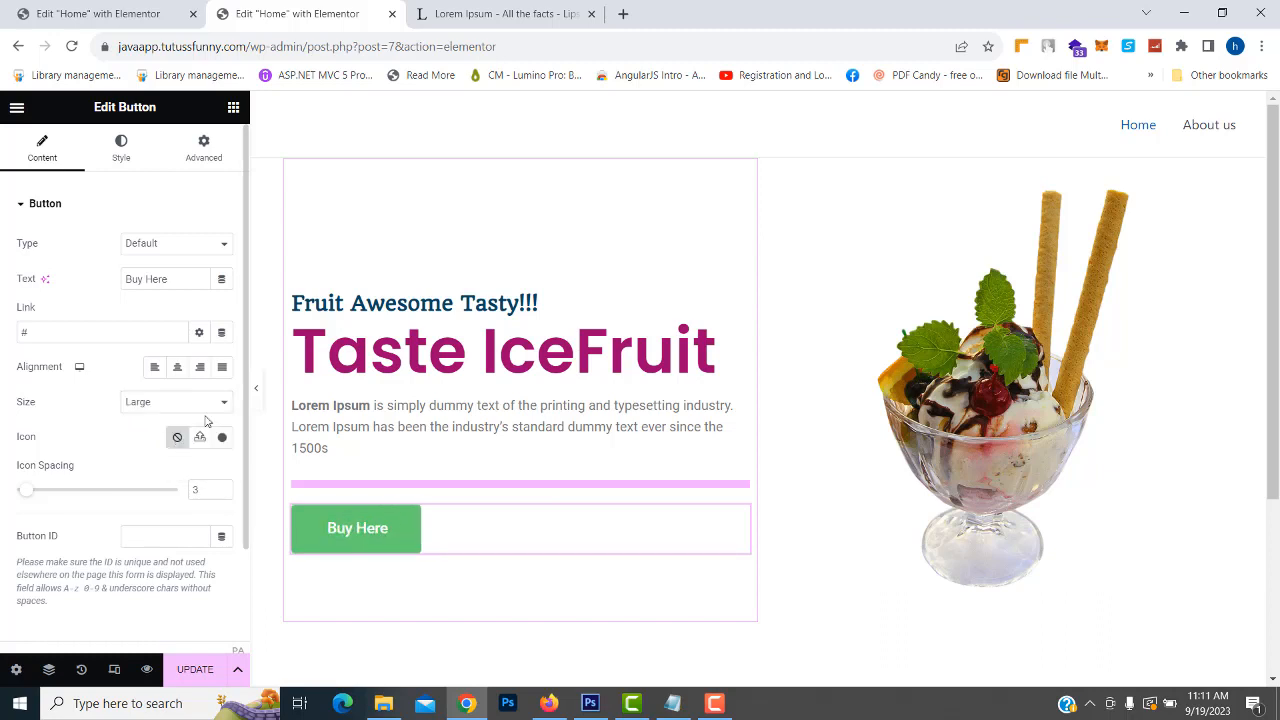
click(196, 408)
click(168, 431)
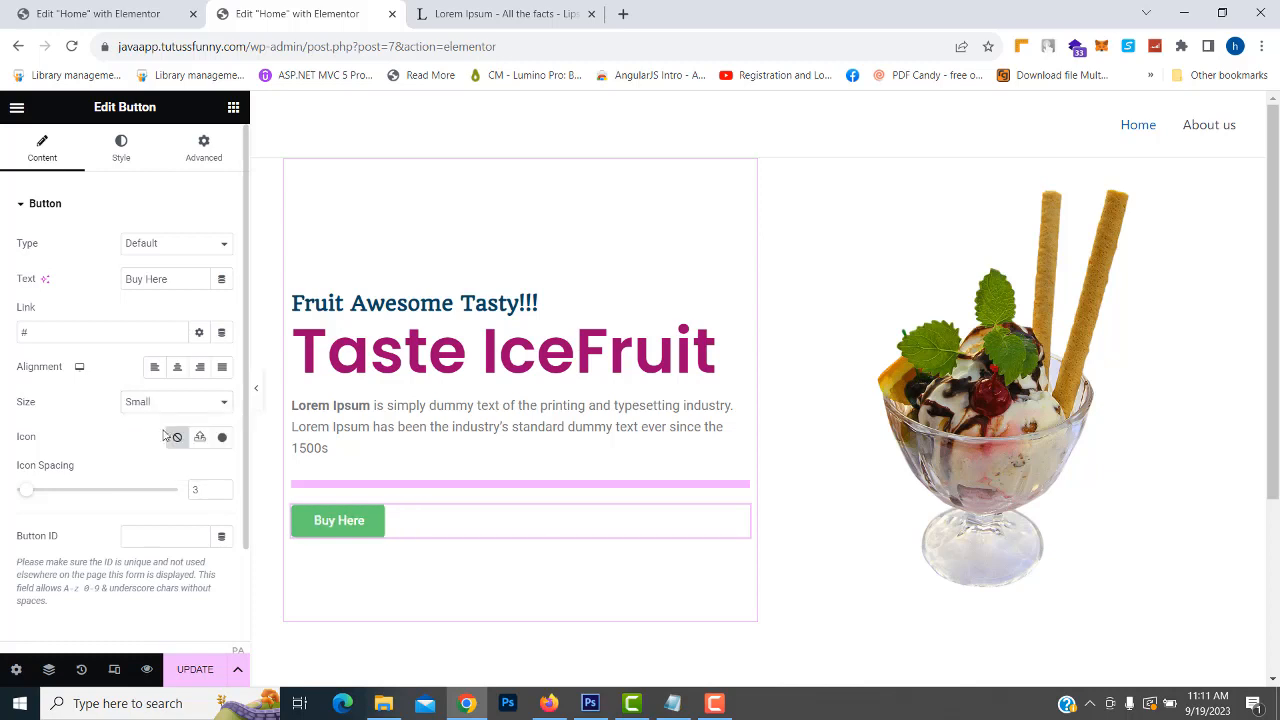
click(203, 403)
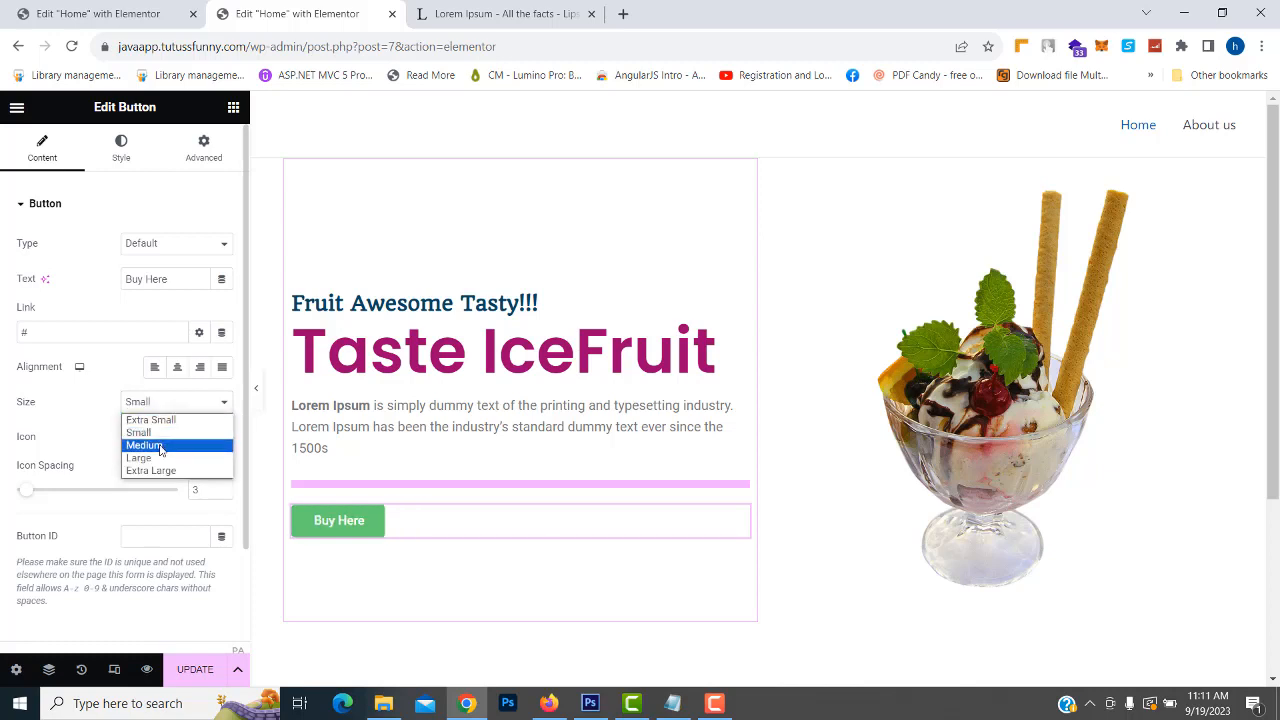
click(160, 447)
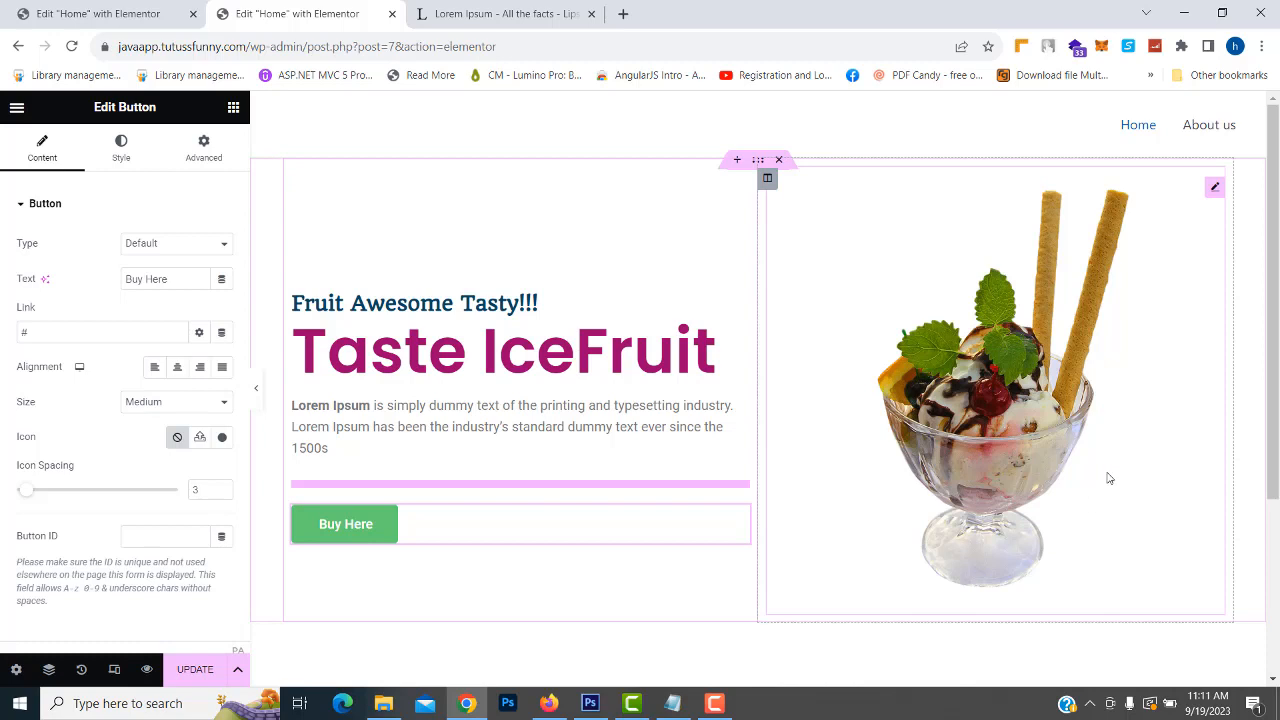
Step: Update the page and open javaapp.tutussfunny.com in a new browser tab to review the live hero section
click(195, 669)
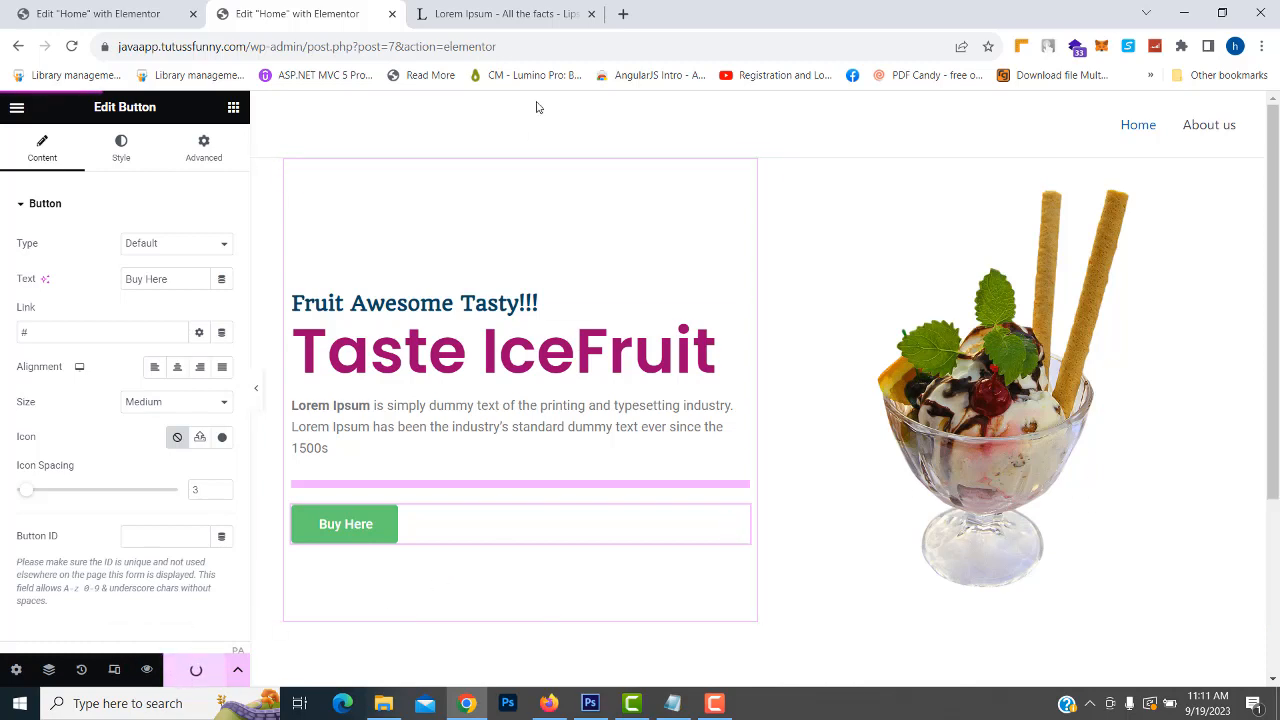
drag(246, 46, 112, 42)
key(ctrl+c)
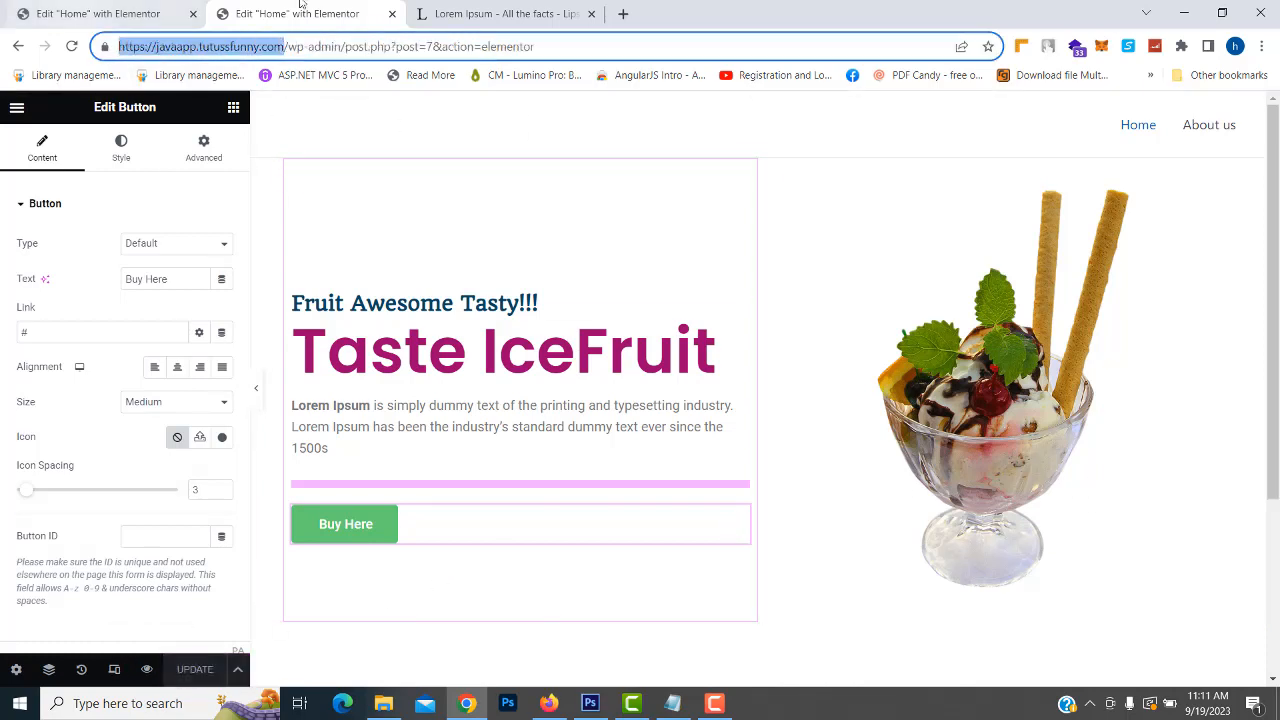
click(626, 14)
key(ctrl+v)
key(Return)
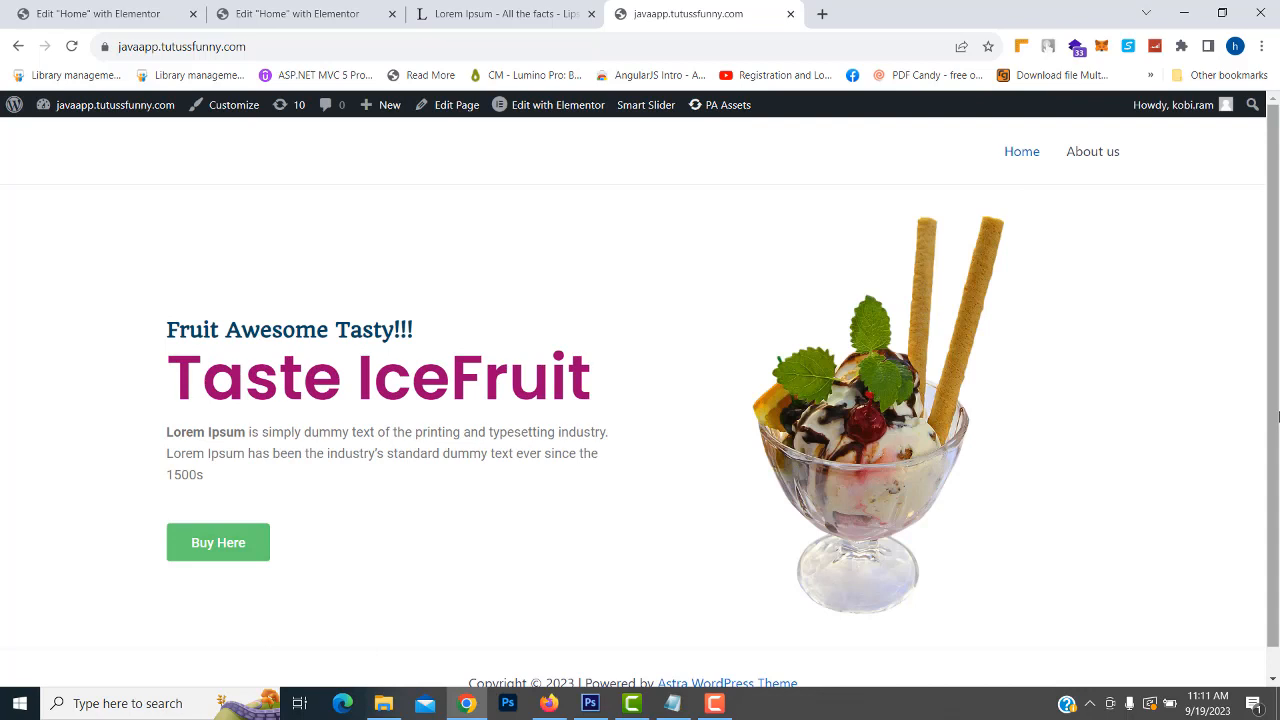
scroll(1170, 477, down, 2)
scroll(1000, 492, up, 2)
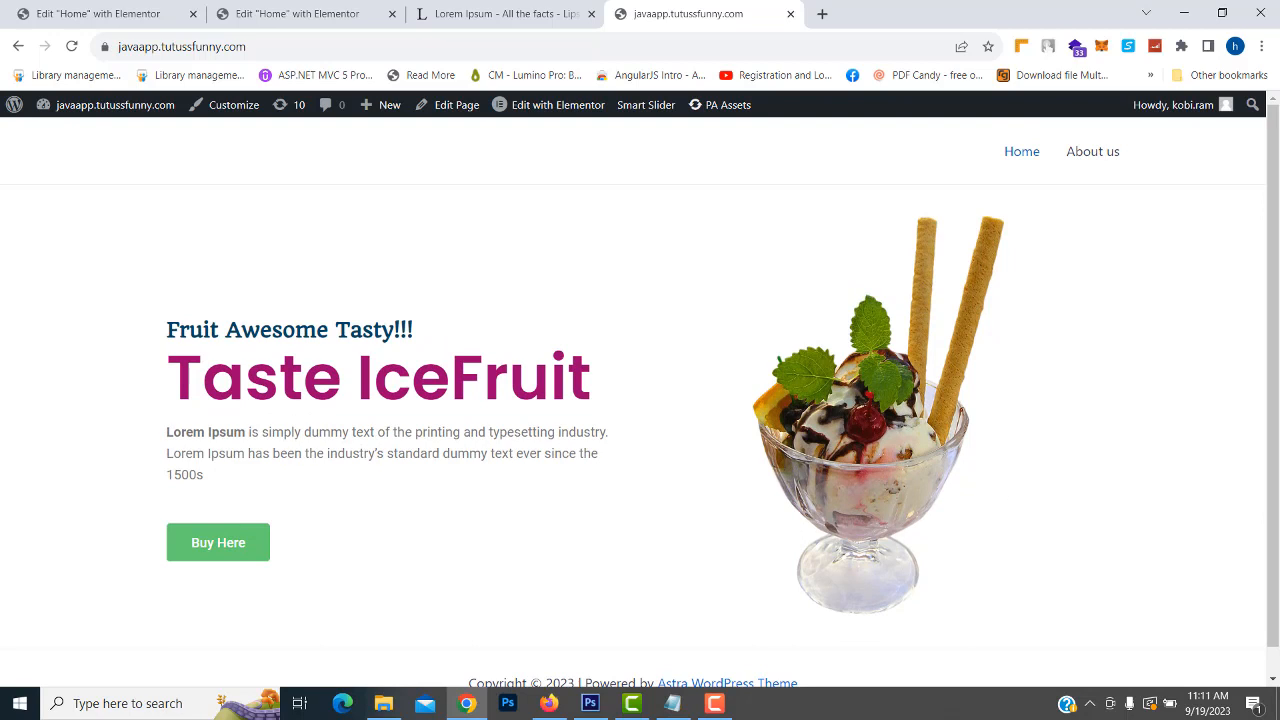
Step: Return to the Elementor editor, set the ice-cream image's width to 82%, and update the page
click(300, 13)
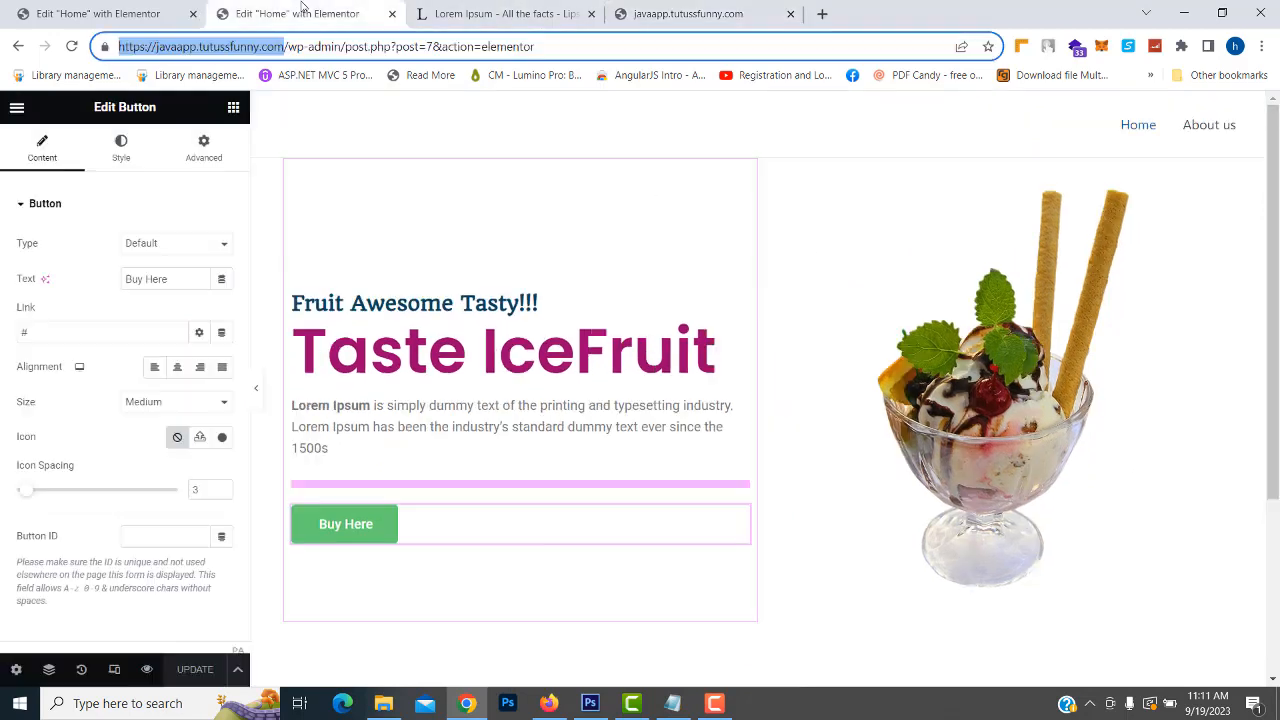
click(950, 380)
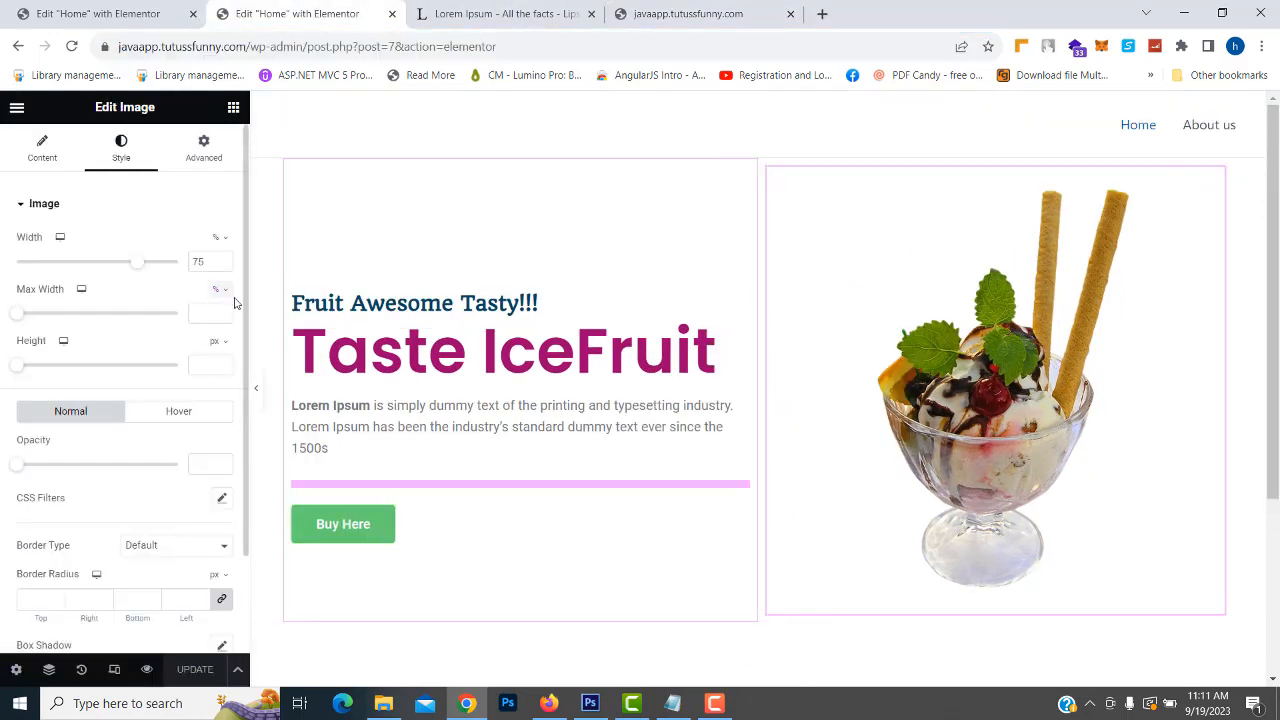
drag(143, 268, 151, 266)
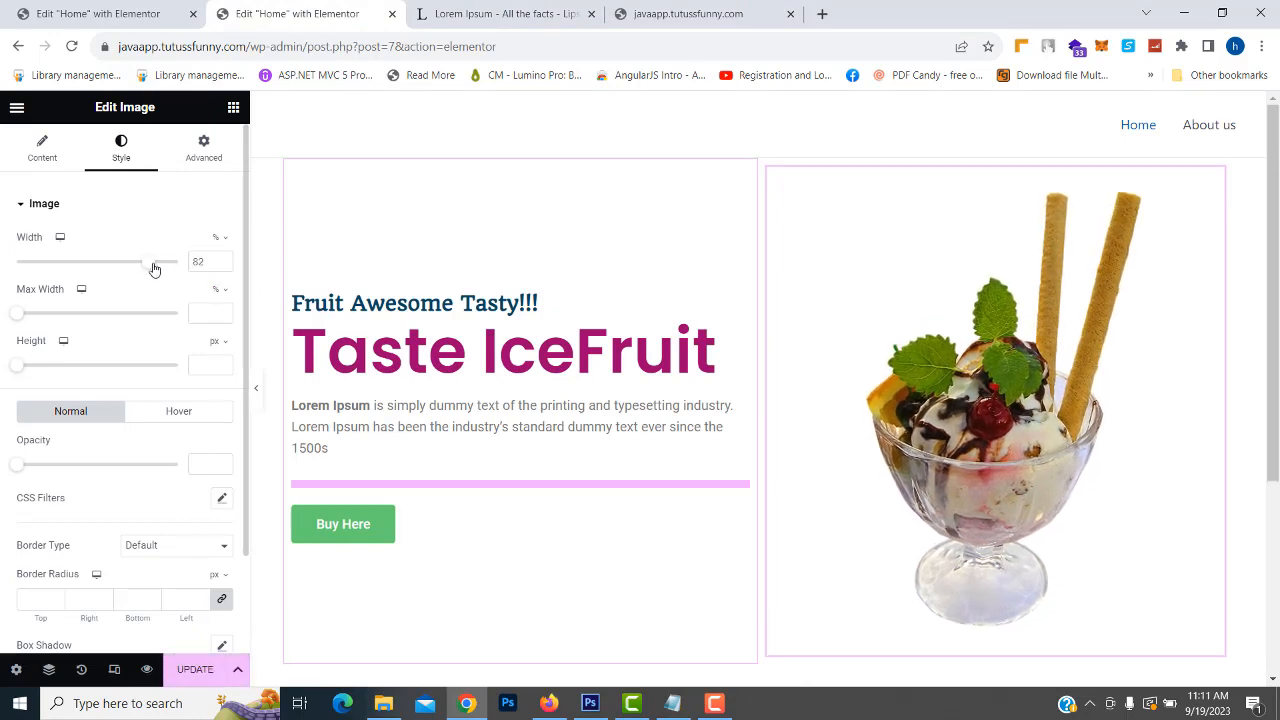
click(193, 160)
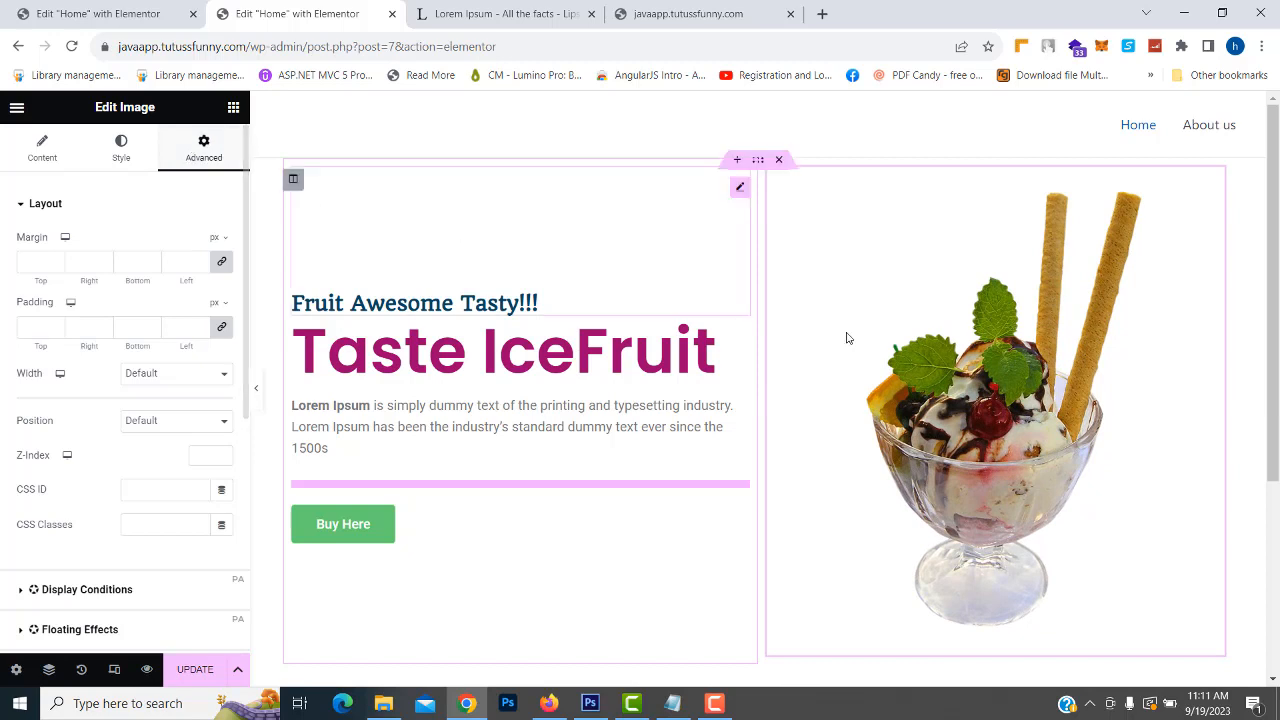
click(190, 669)
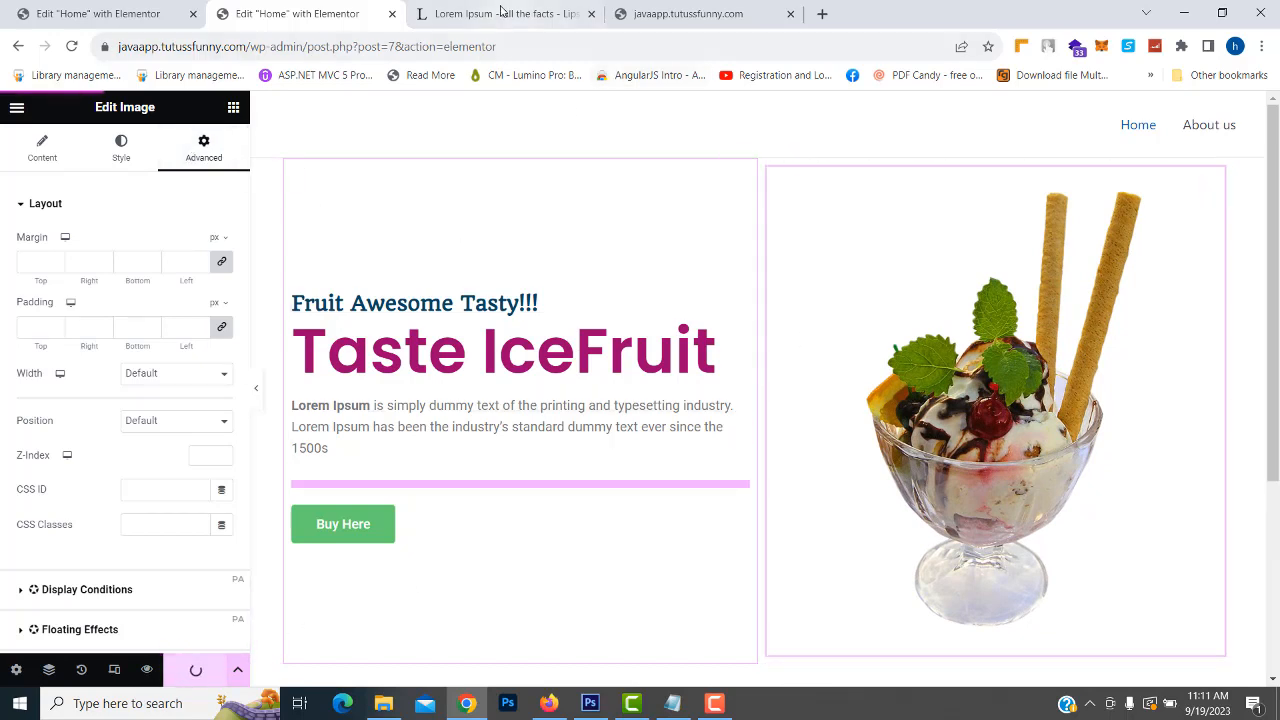
Step: Reload the live home page and examine the hero section with the resized image
click(690, 13)
click(75, 47)
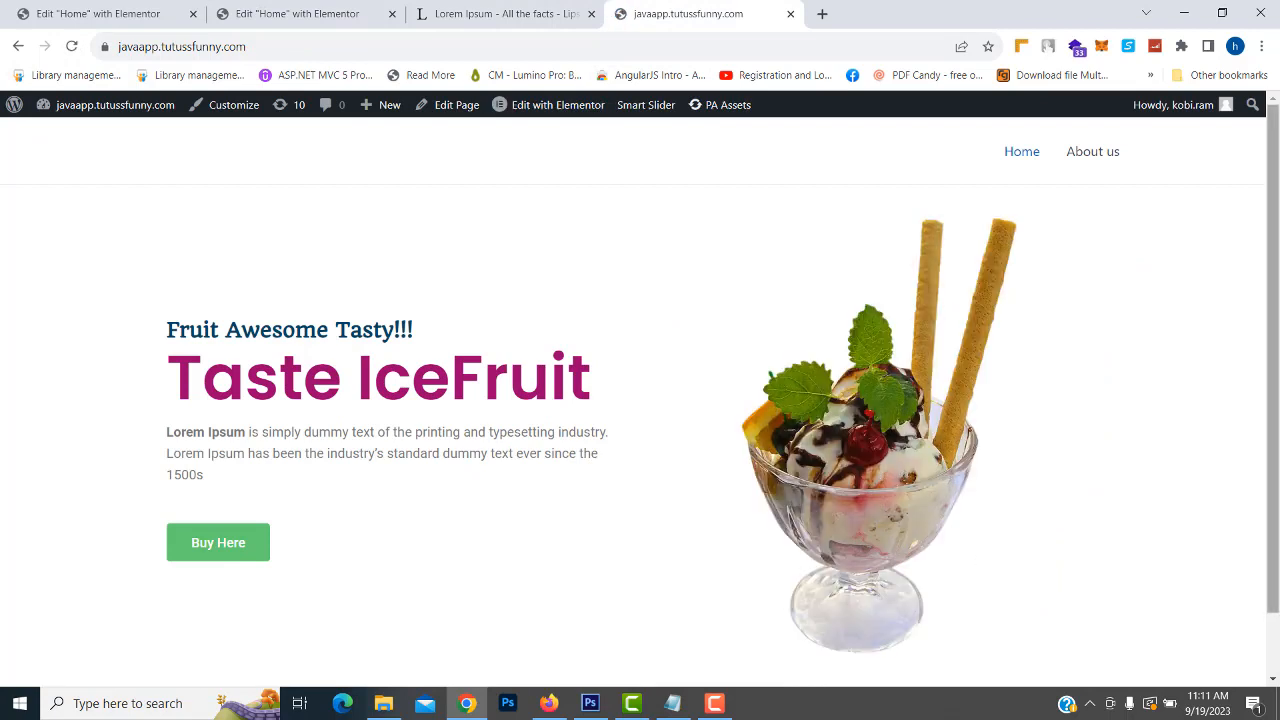
scroll(1110, 465, down, 2)
scroll(1110, 465, up, 2)
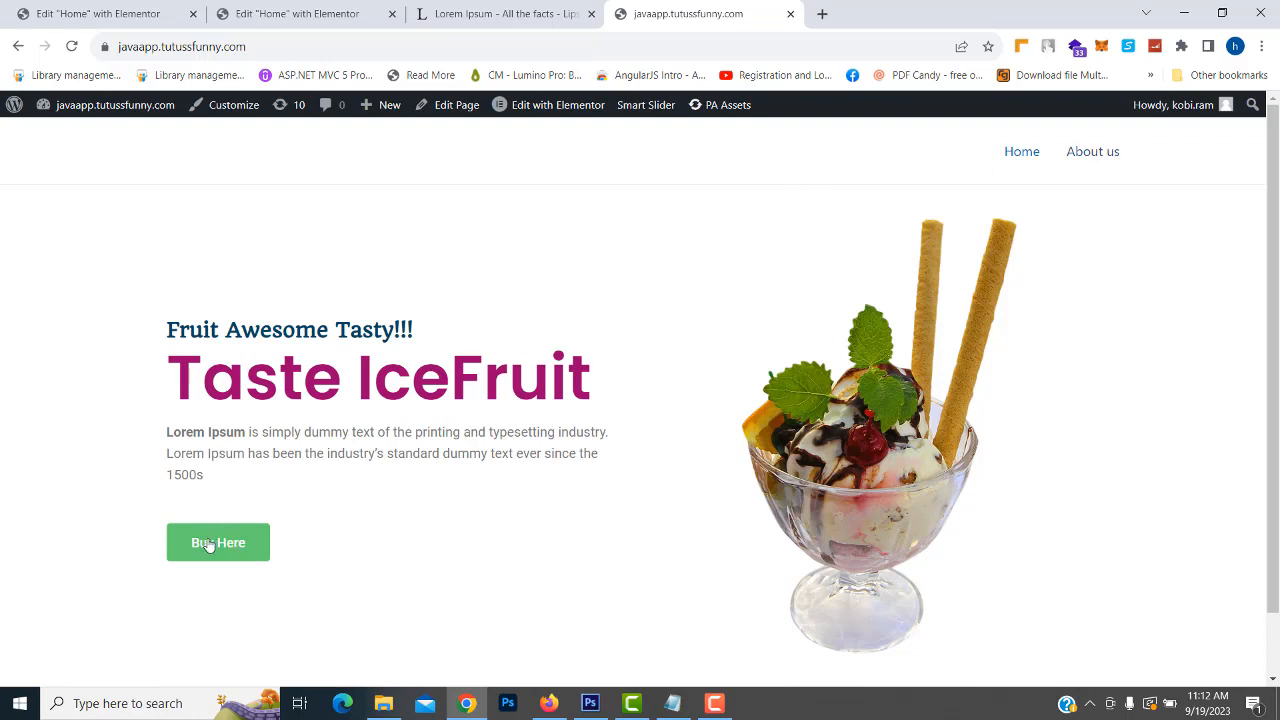
Step: Return to the Elementor editor, unlink the "Buy Here" button's margin values, and set its top margin to -40 px
click(323, 14)
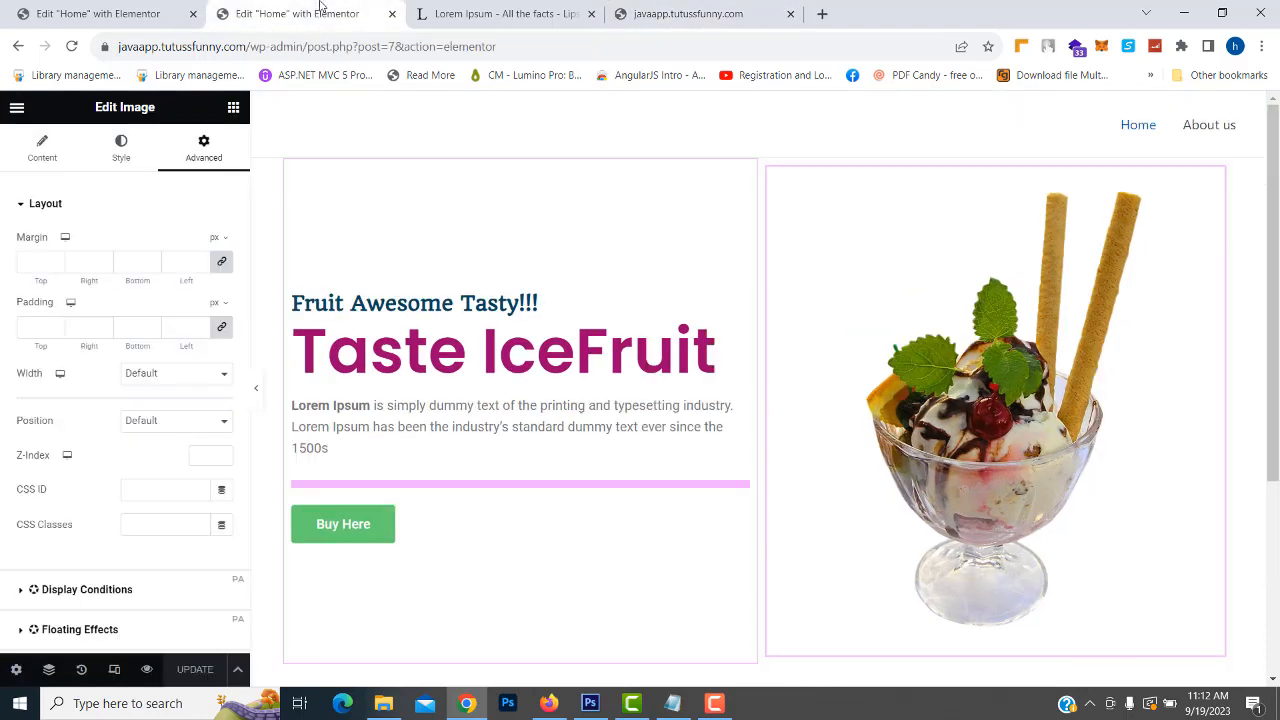
click(348, 528)
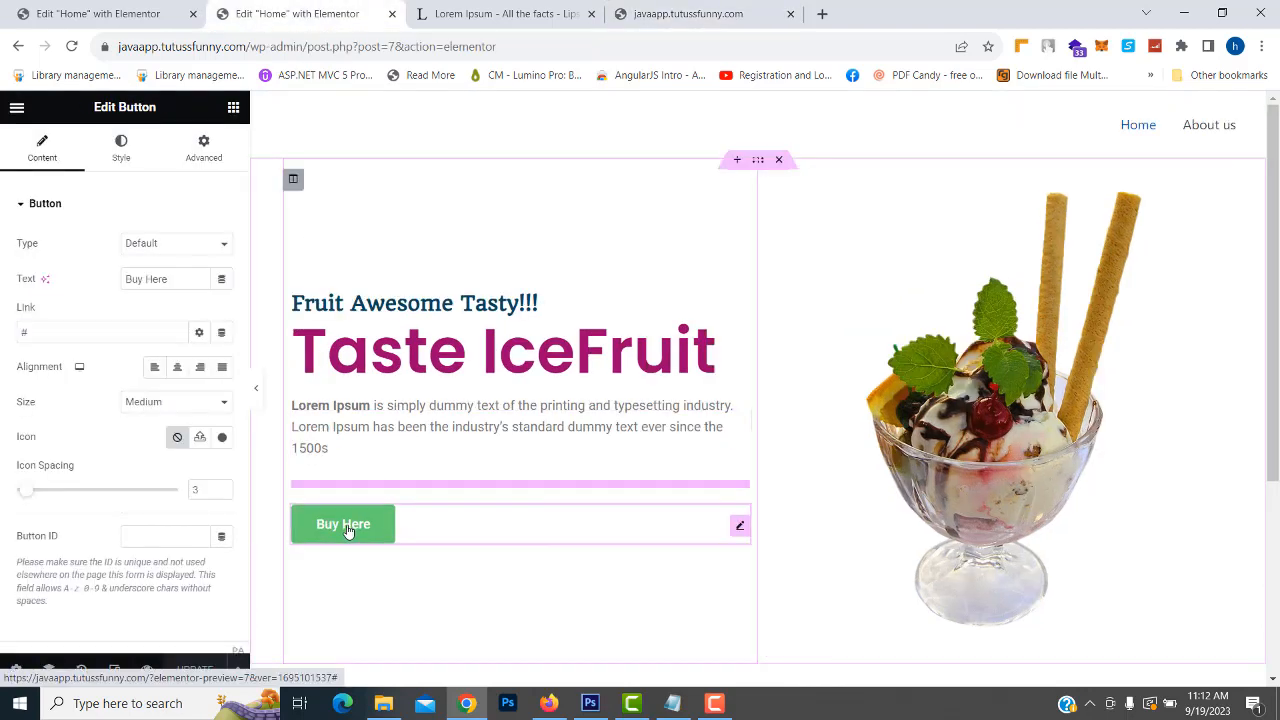
click(204, 148)
click(221, 262)
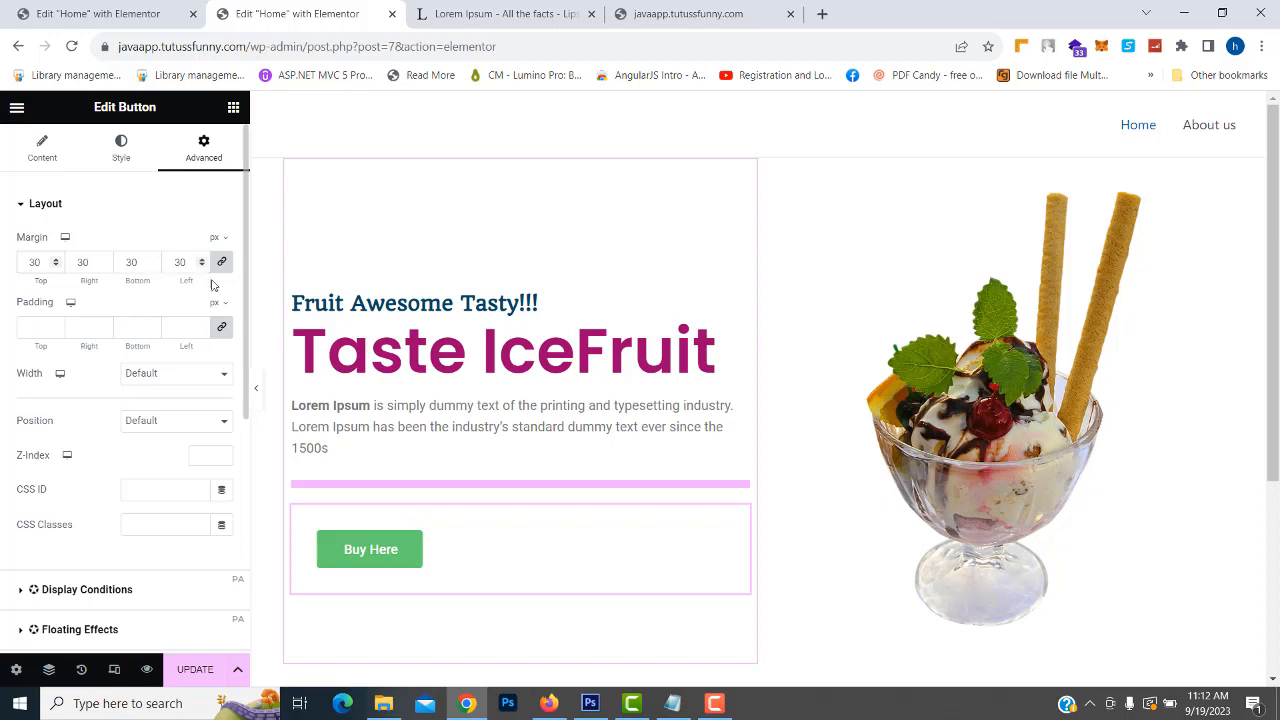
click(29, 261)
text(20)
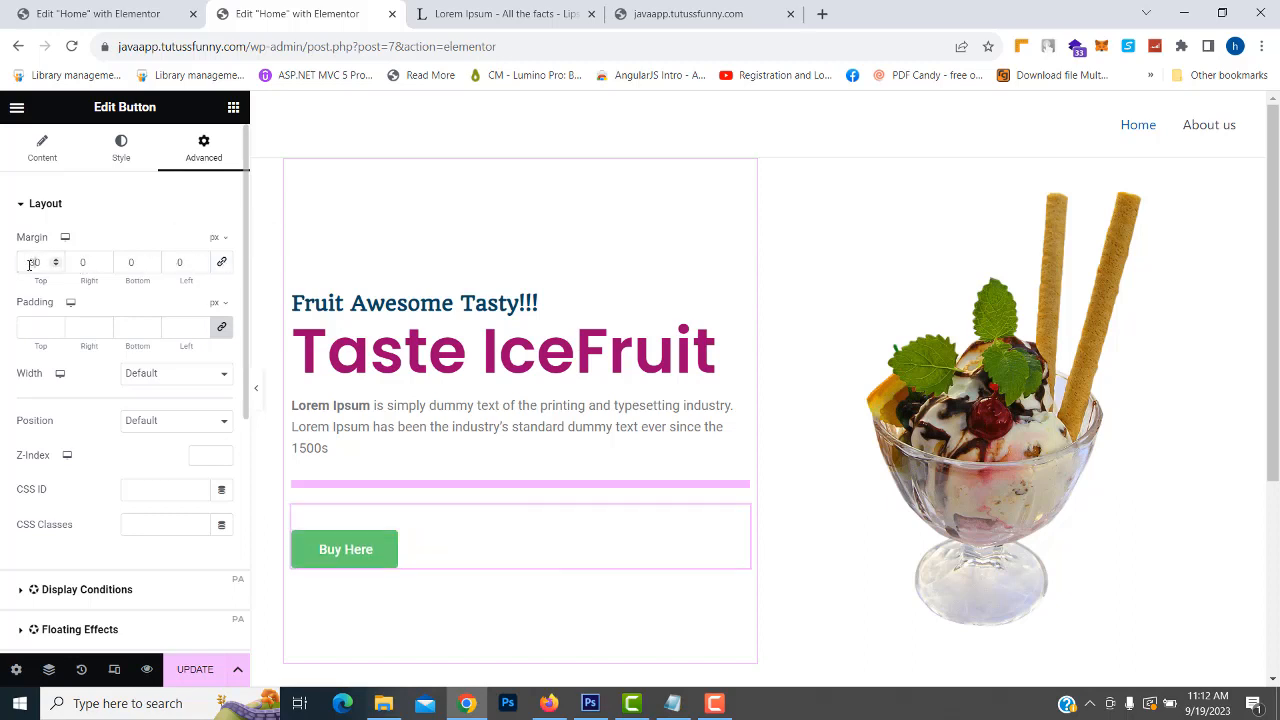
text(-)
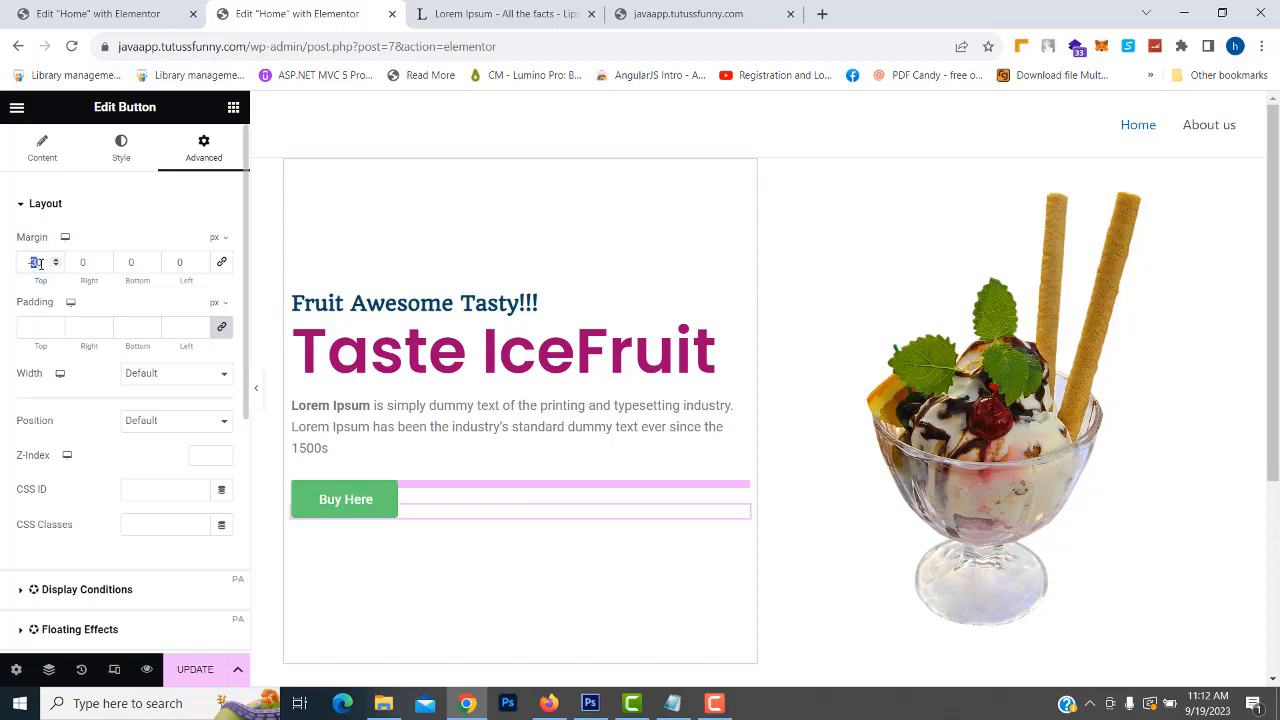
text(40)
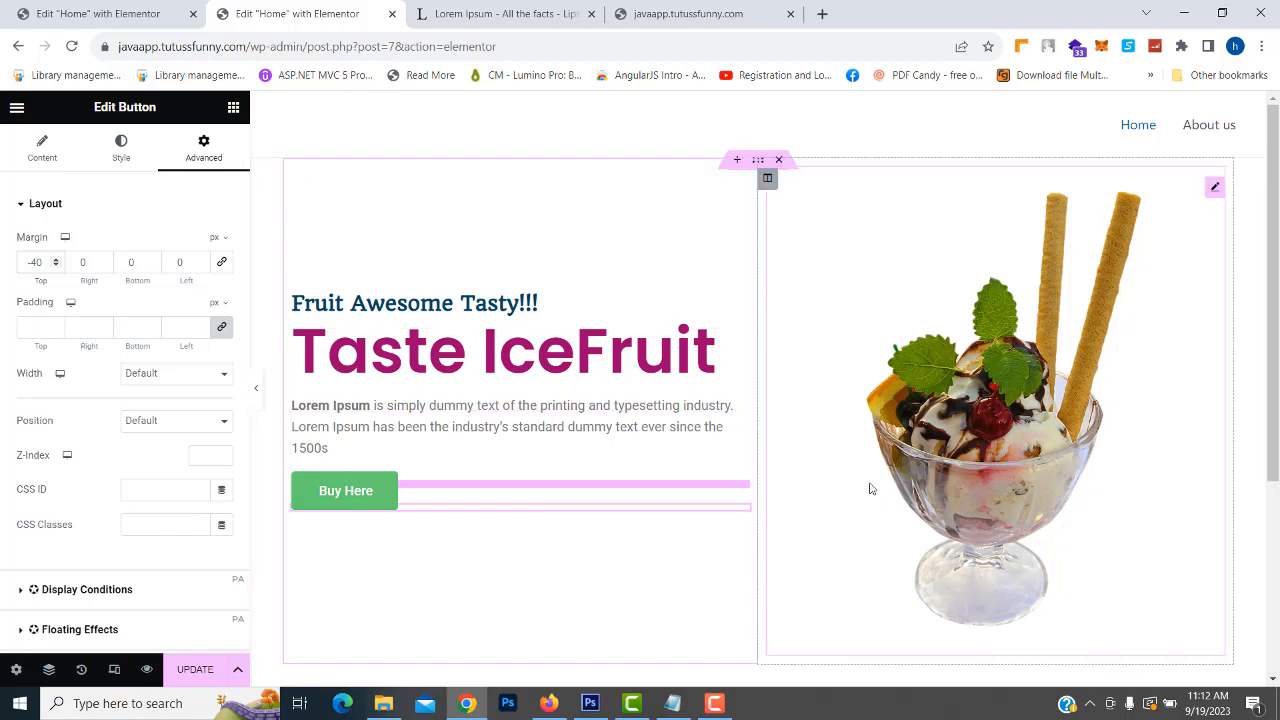
Step: Update the page and reload the live home page to review the "Buy Here" button's position
click(196, 669)
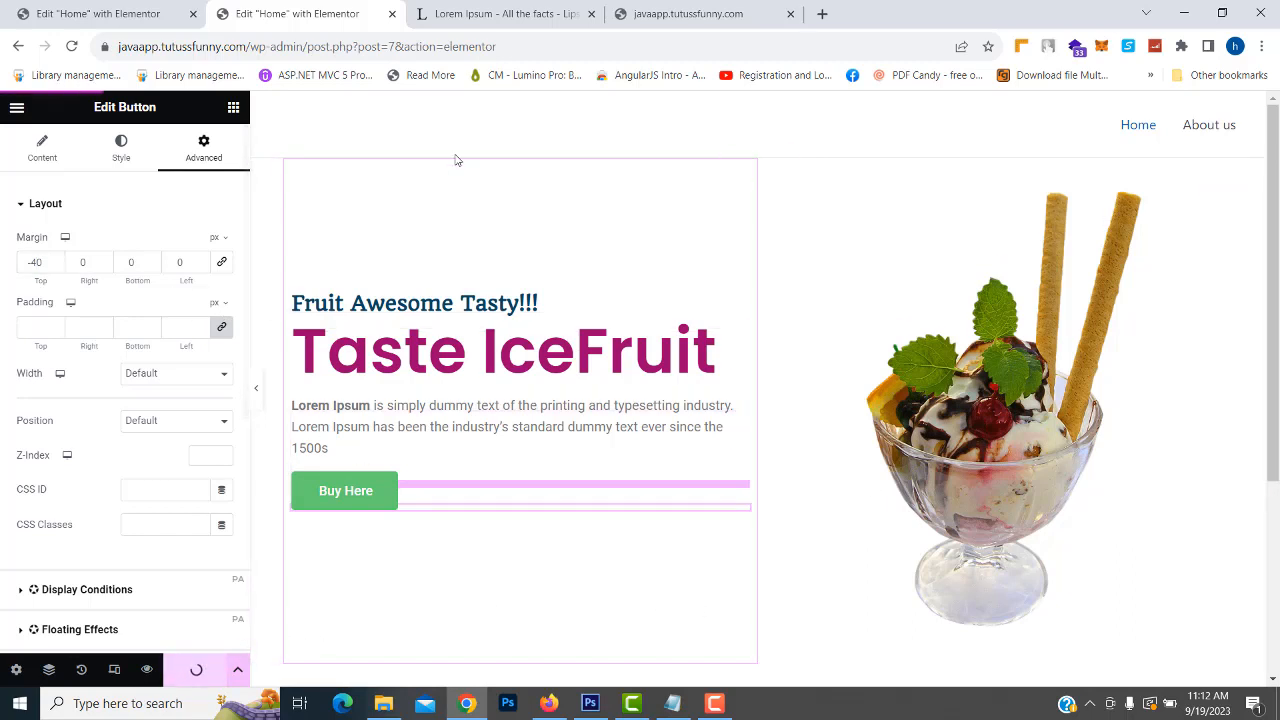
click(690, 20)
click(72, 47)
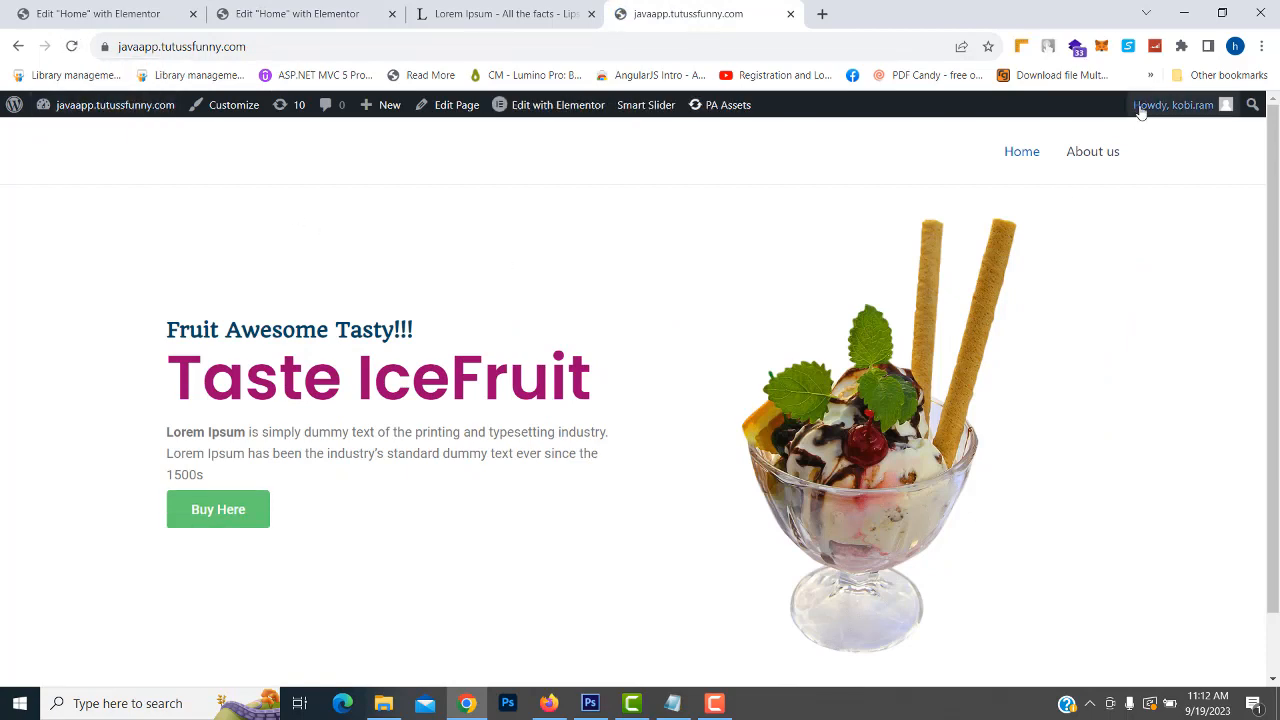
mouse_move(1141, 112)
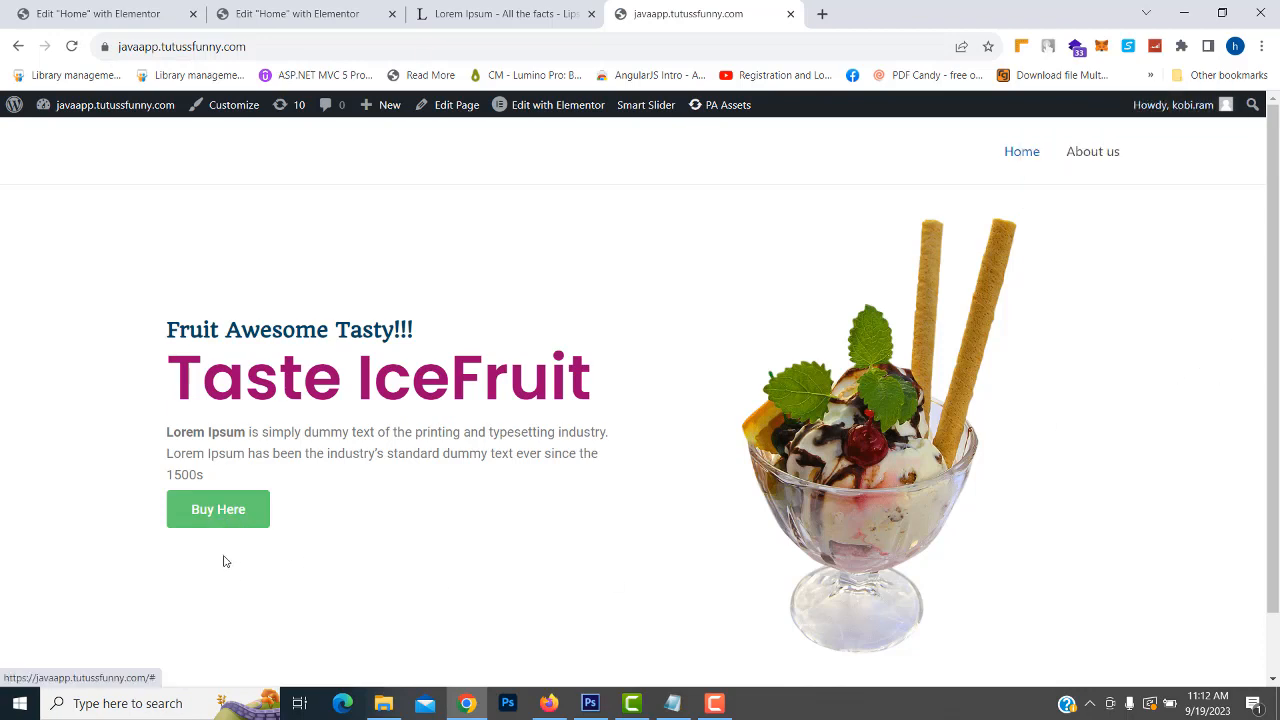
Step: Back in the Elementor editor, examine the "Buy Here" button's style settings and its advanced Responsive, Border and Motion Effects options
click(247, 14)
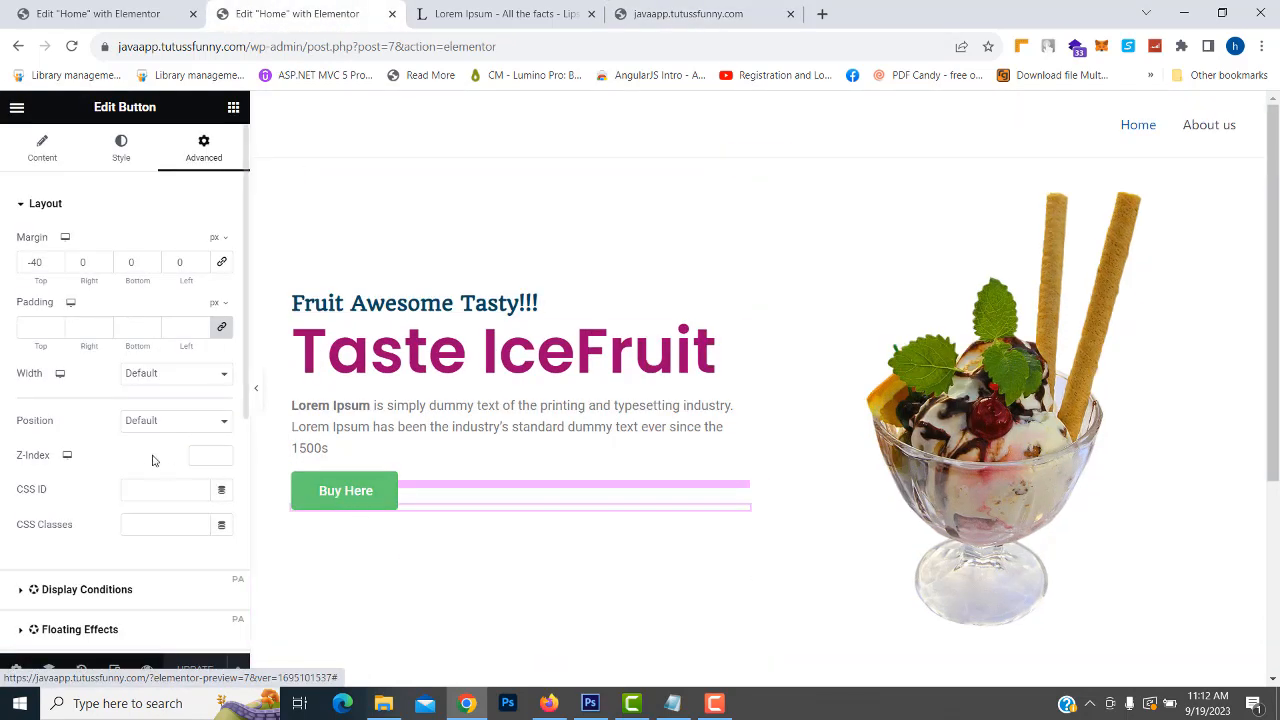
click(120, 152)
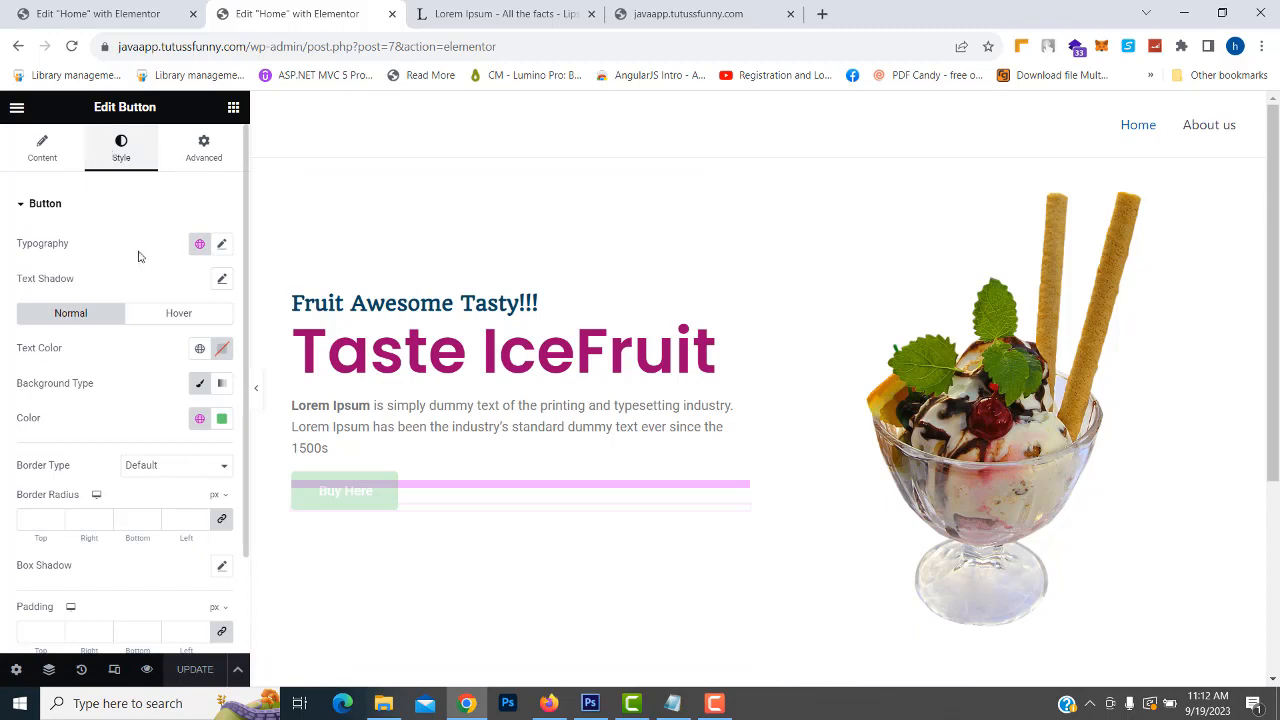
scroll(156, 296, down, 1)
scroll(150, 290, up, 2)
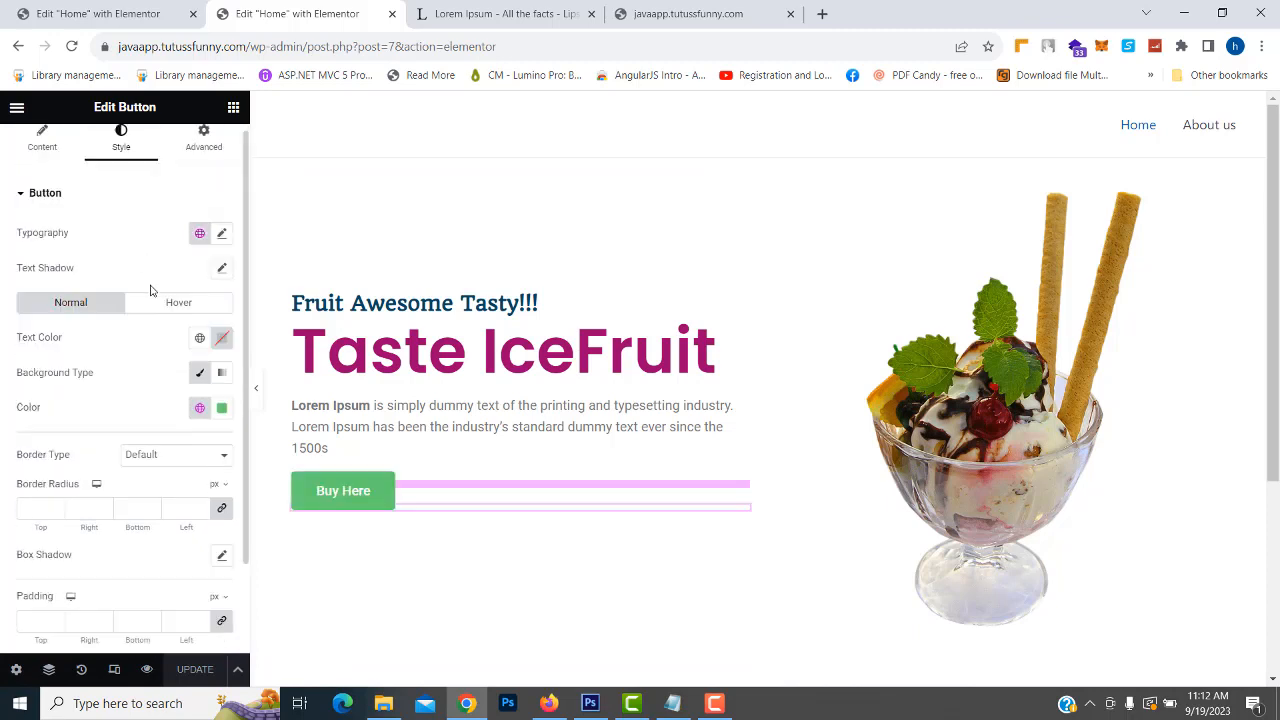
click(203, 147)
scroll(139, 385, down, 2)
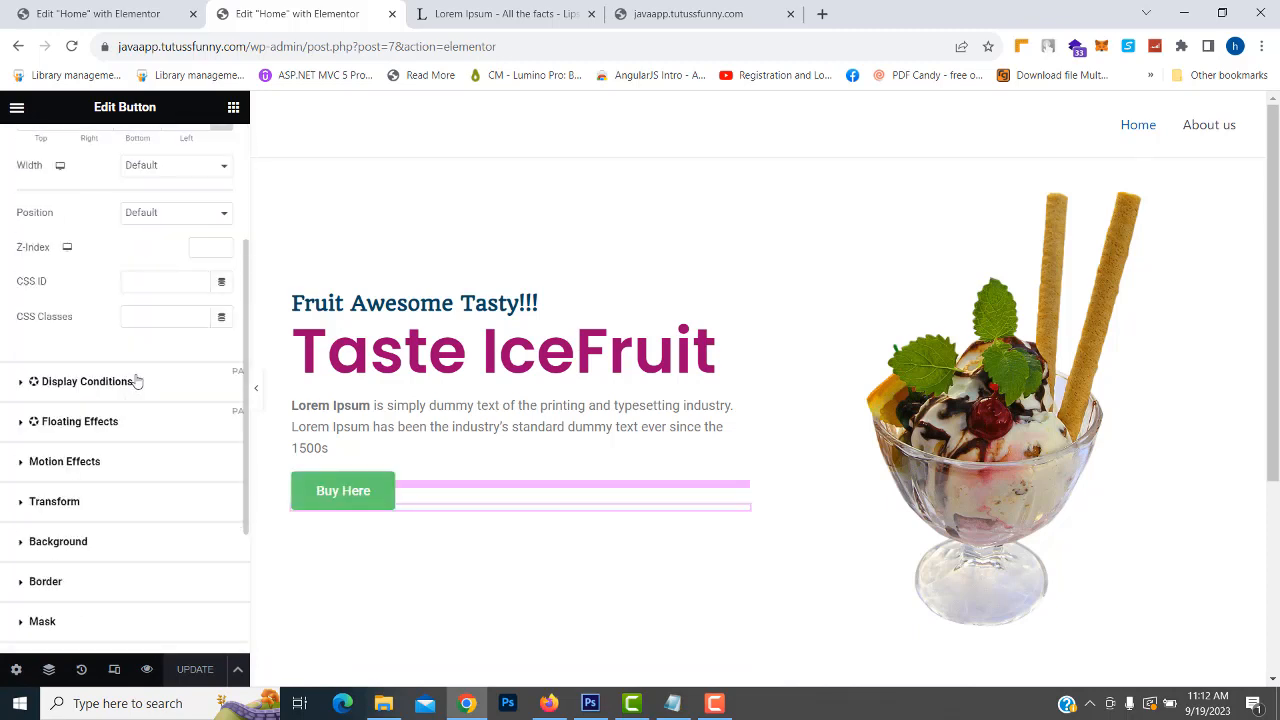
scroll(135, 380, down, 1)
scroll(95, 398, down, 1)
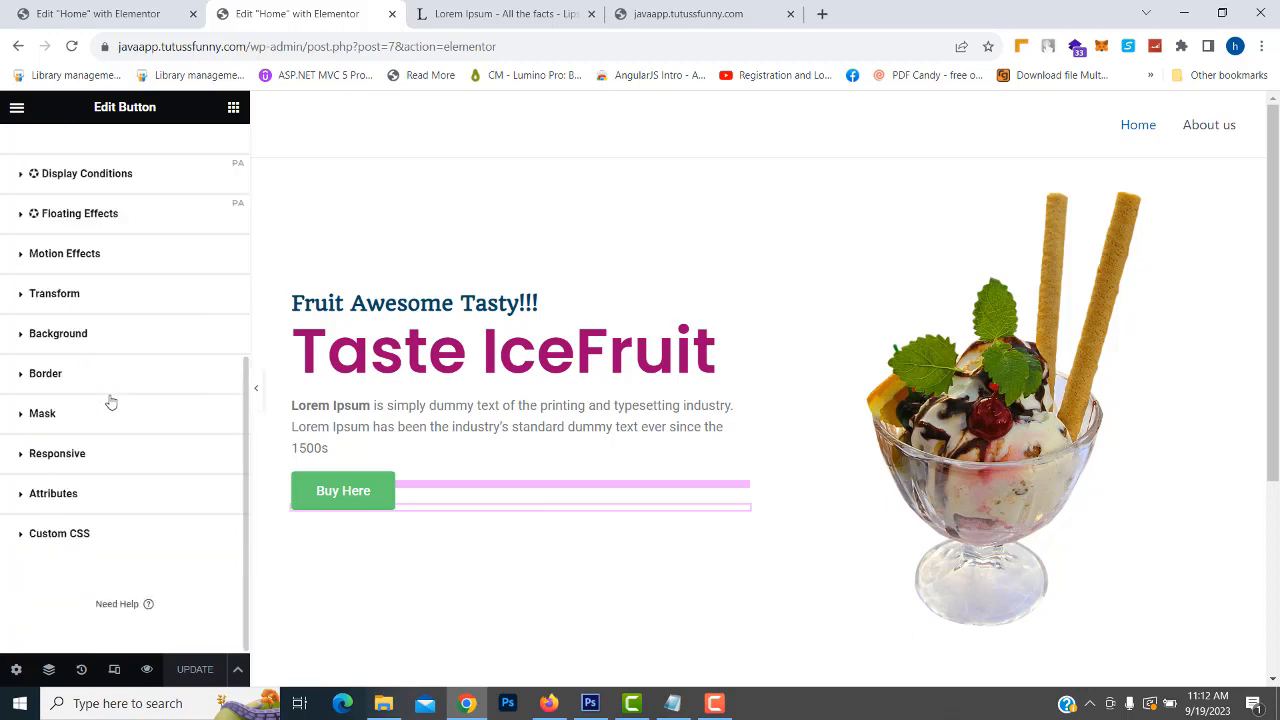
click(14, 458)
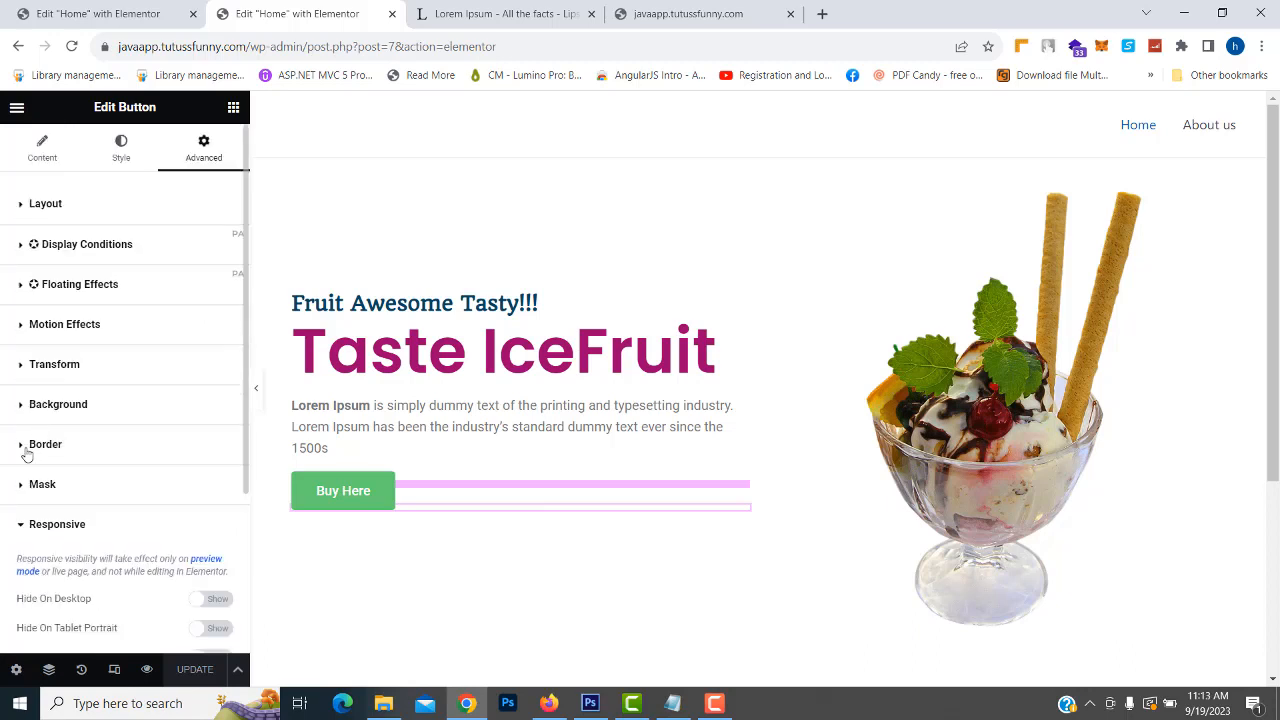
click(25, 447)
scroll(144, 456, down, 2)
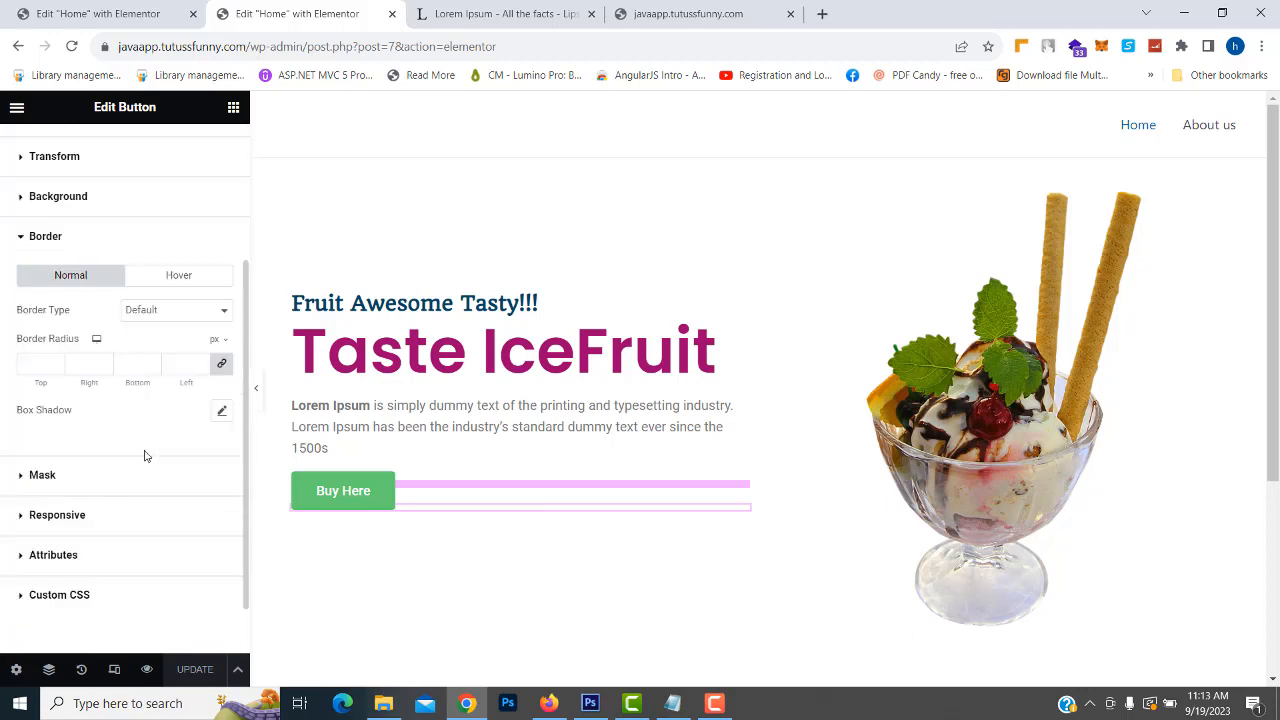
scroll(58, 547, up, 2)
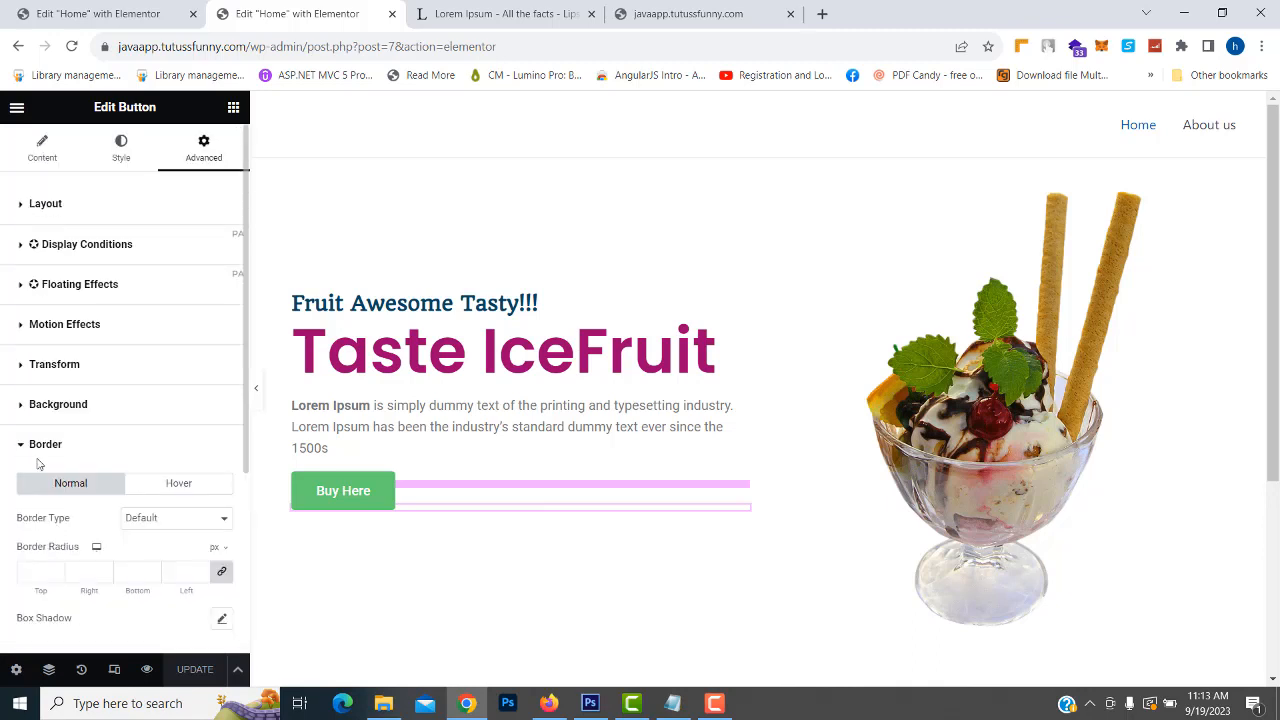
click(19, 333)
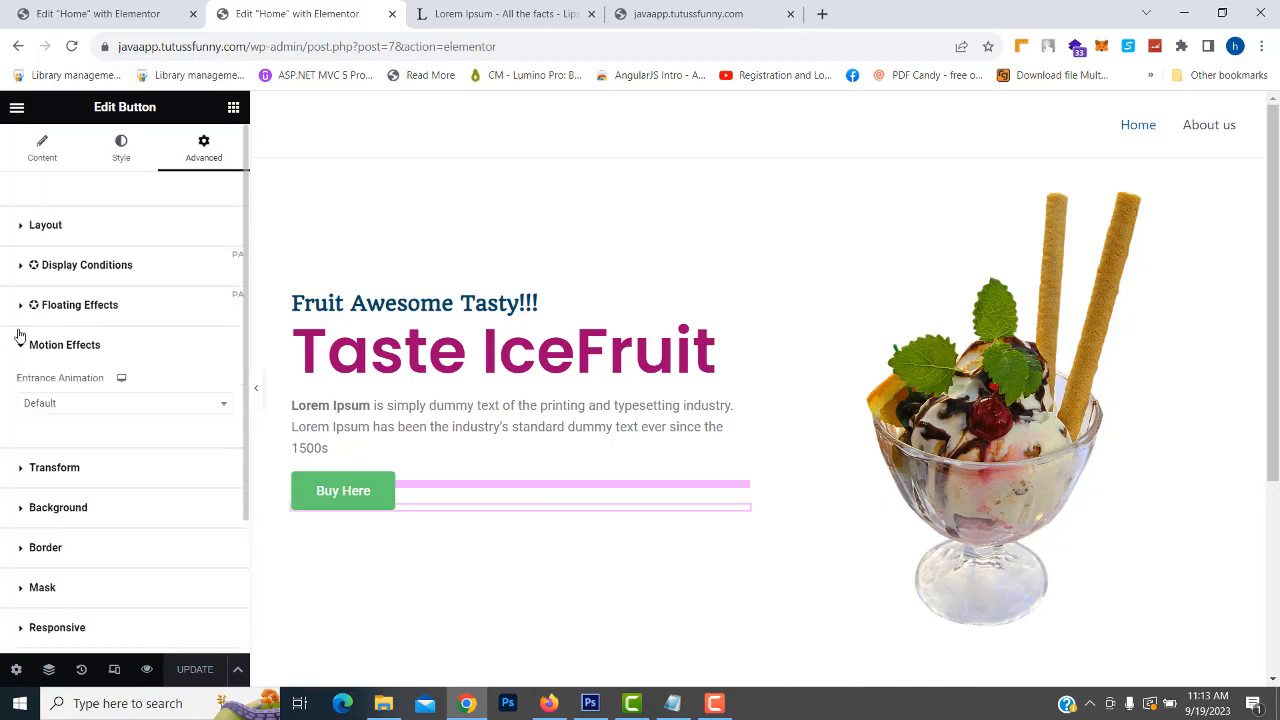
scroll(112, 460, down, 2)
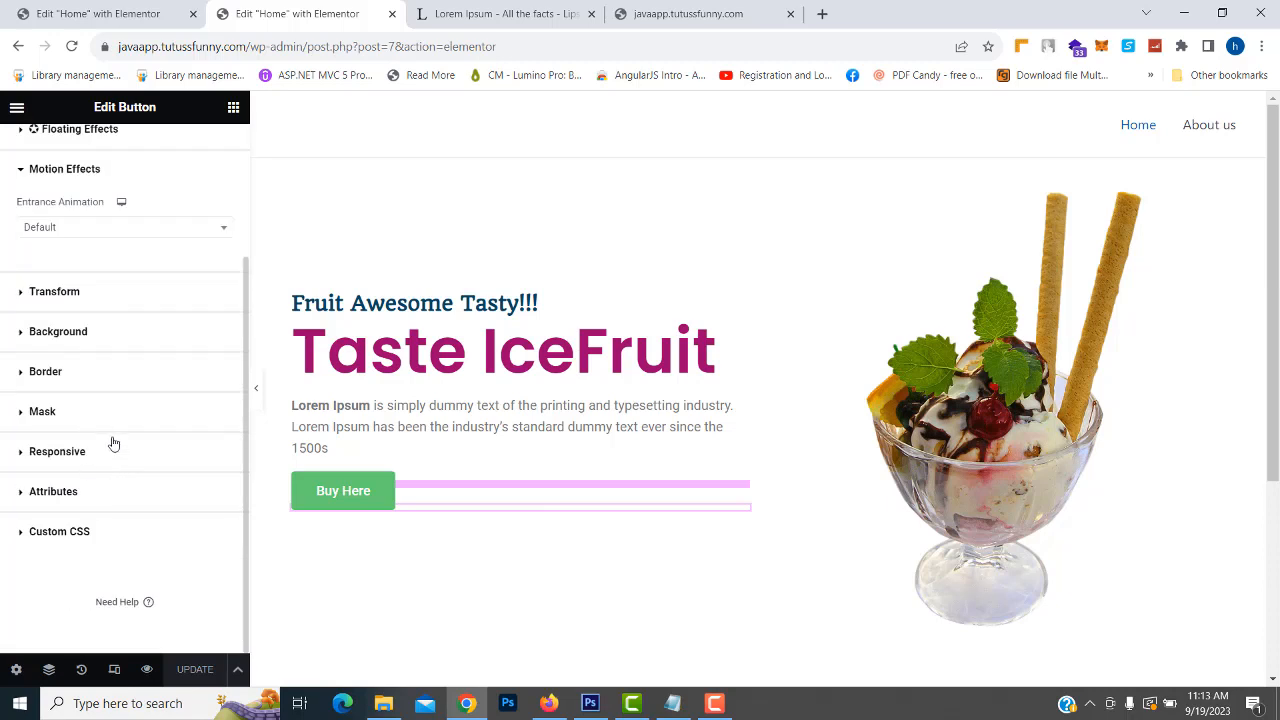
scroll(88, 402, up, 2)
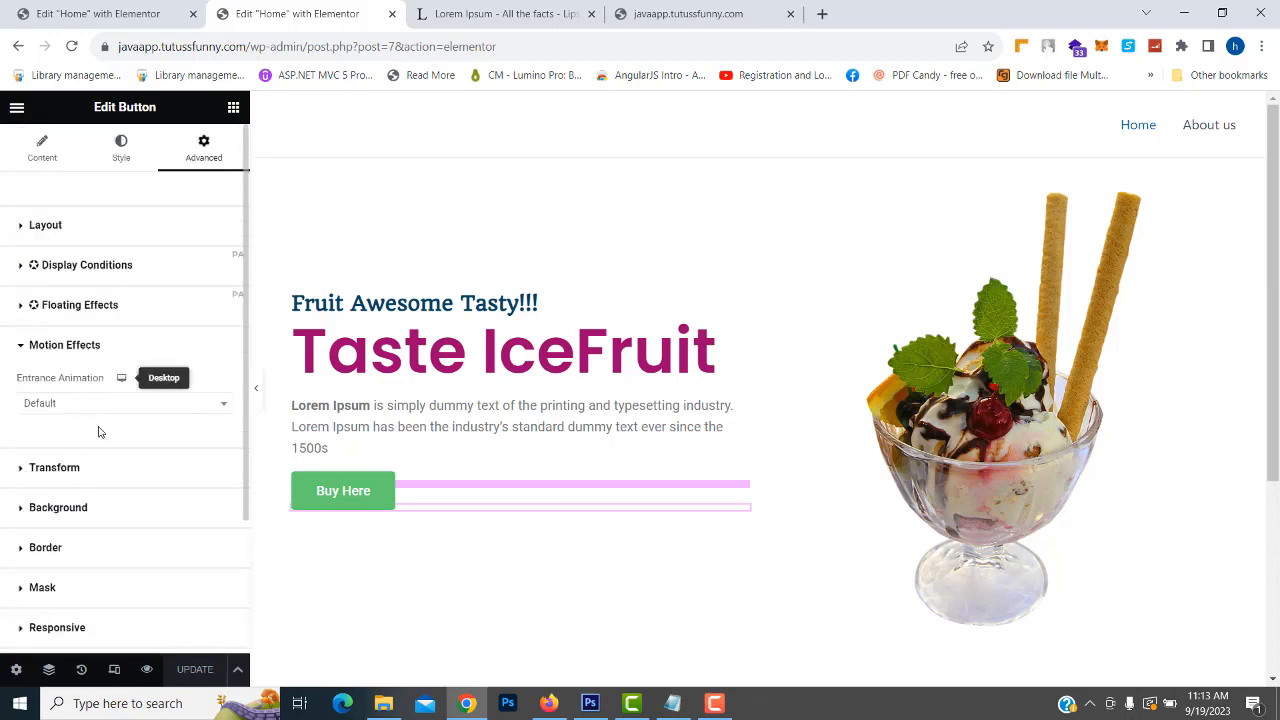
Step: Change the "Buy Here" button's normal background color to the purple #7561CE and deselect the button
click(124, 148)
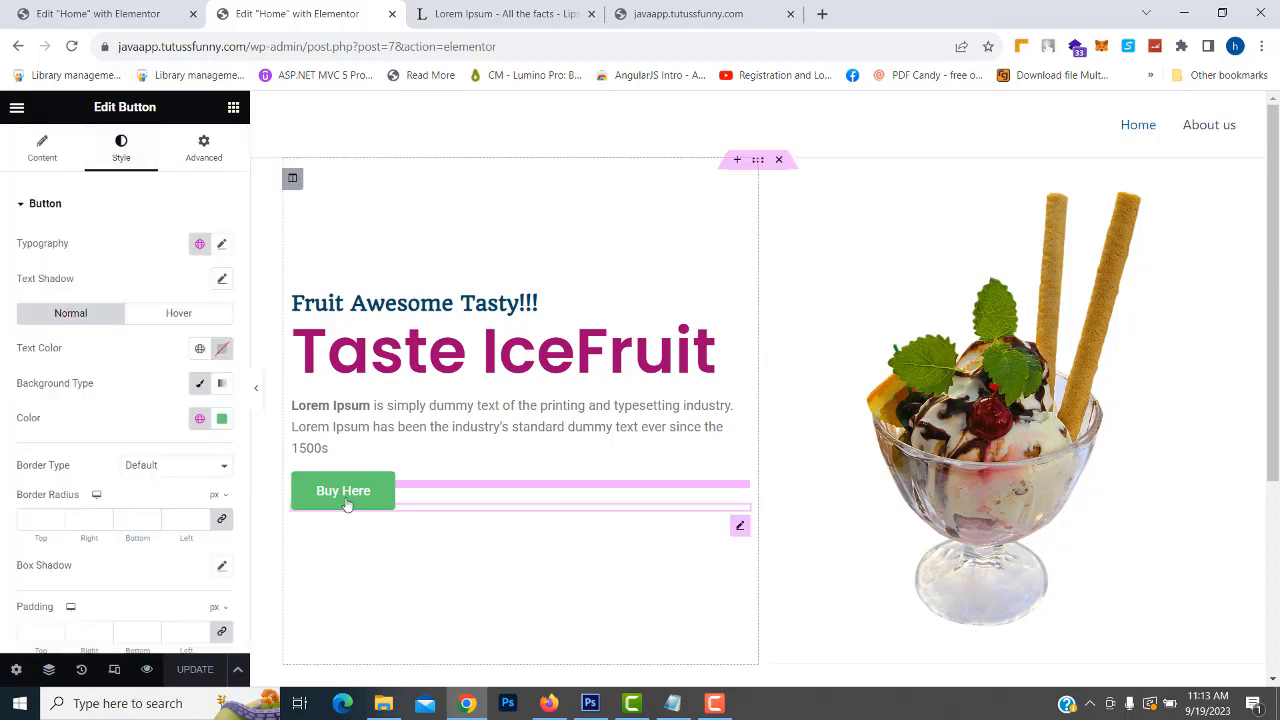
click(222, 418)
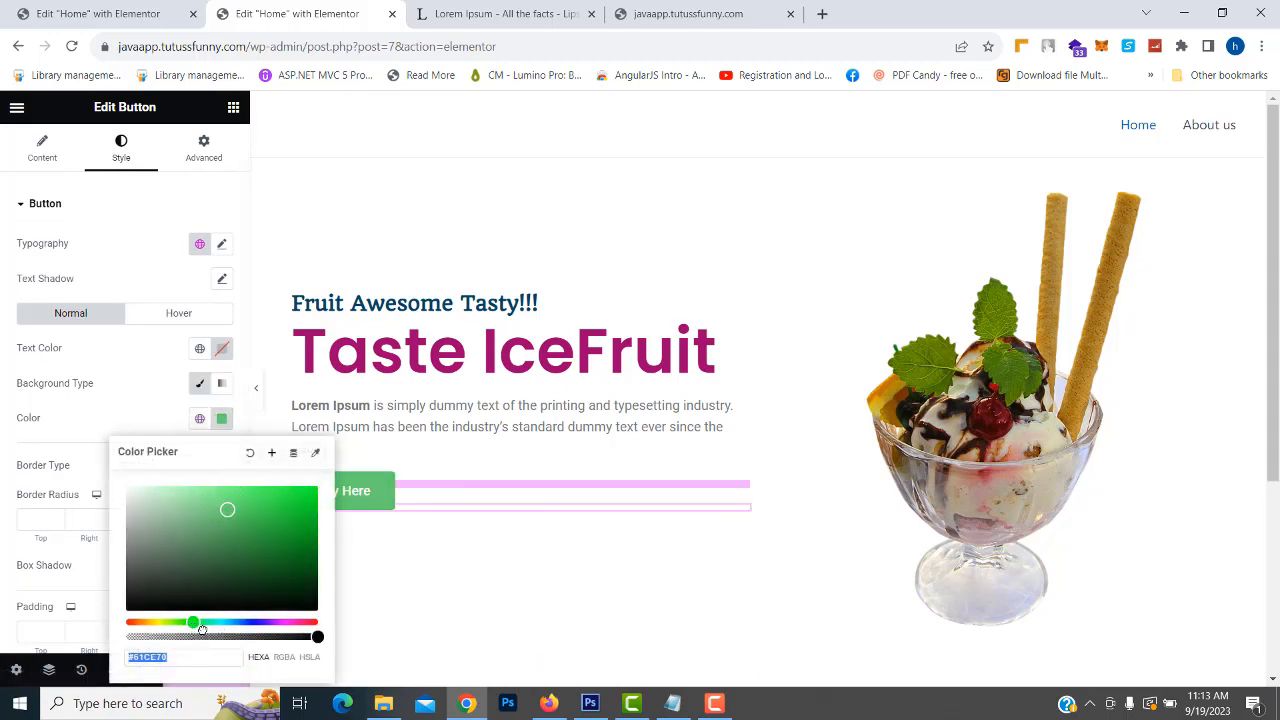
drag(194, 622, 239, 627)
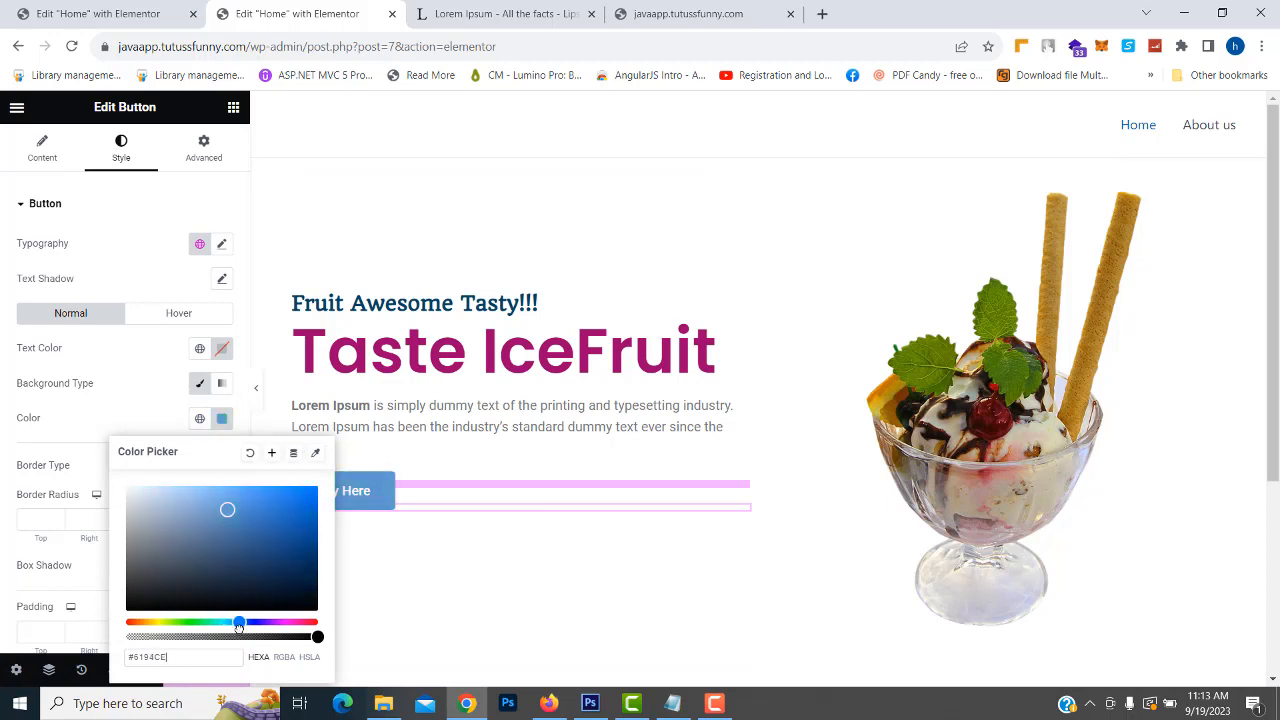
drag(252, 625, 259, 624)
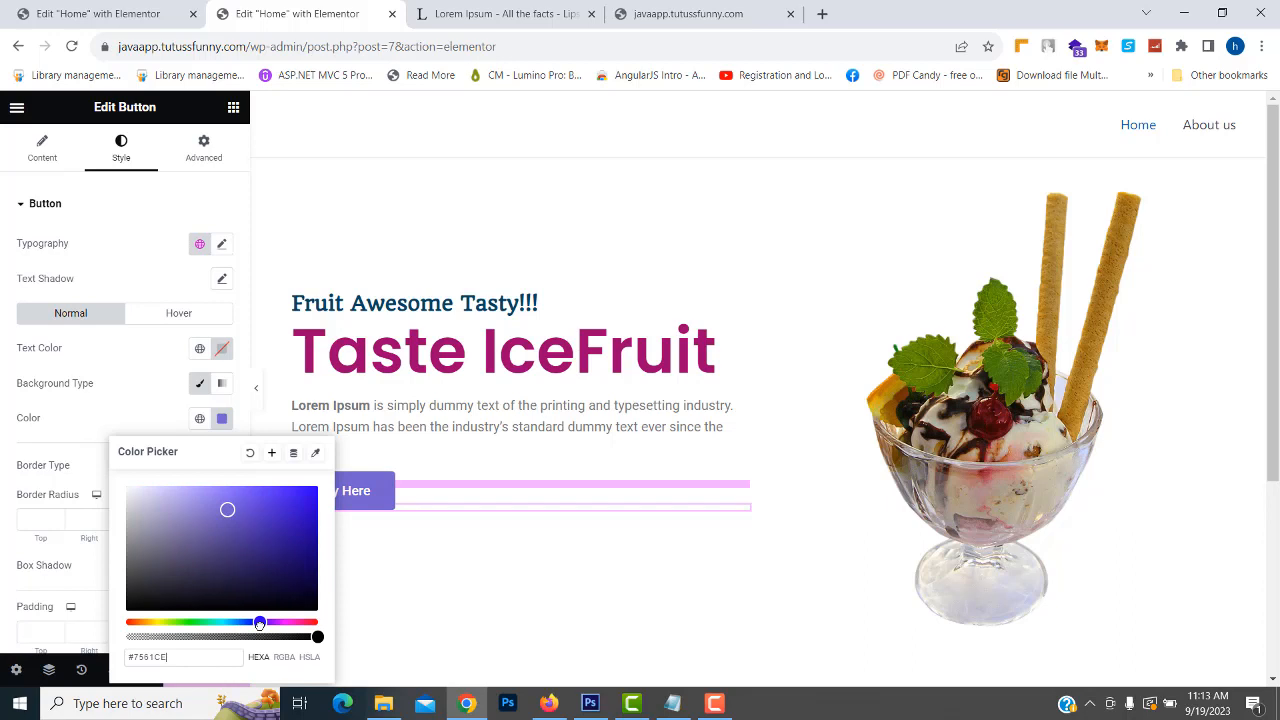
click(431, 591)
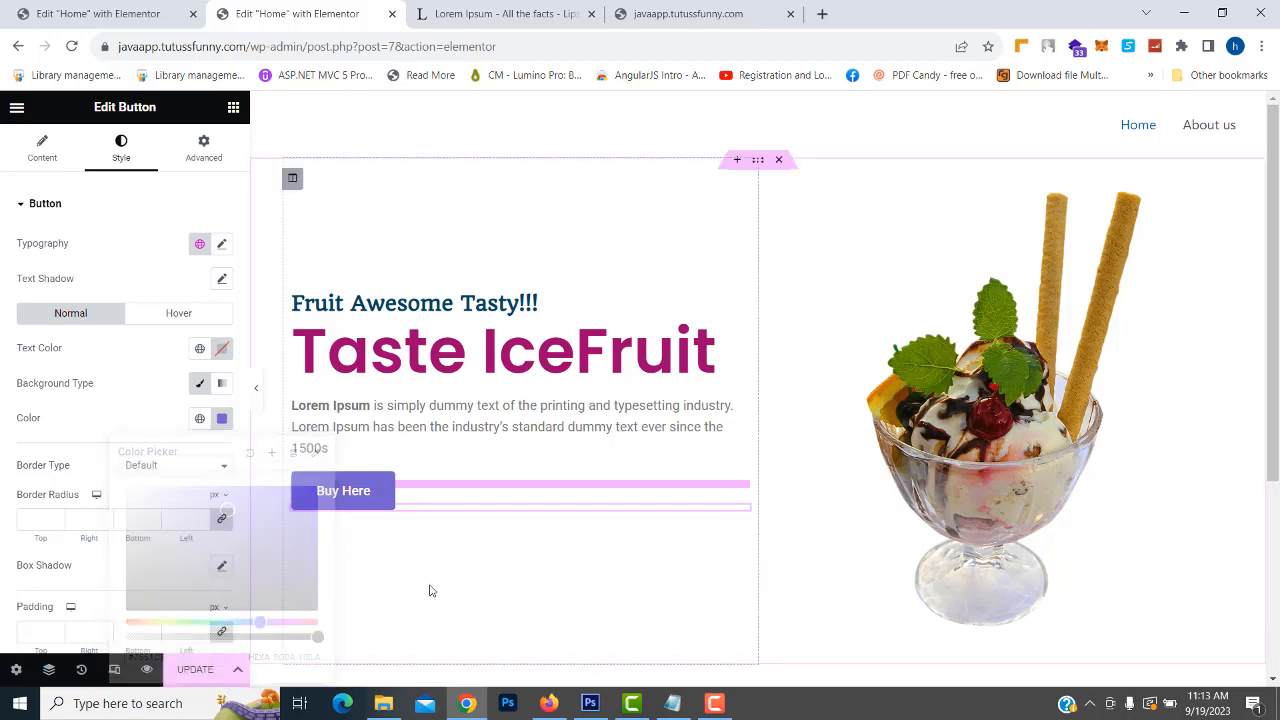
click(660, 110)
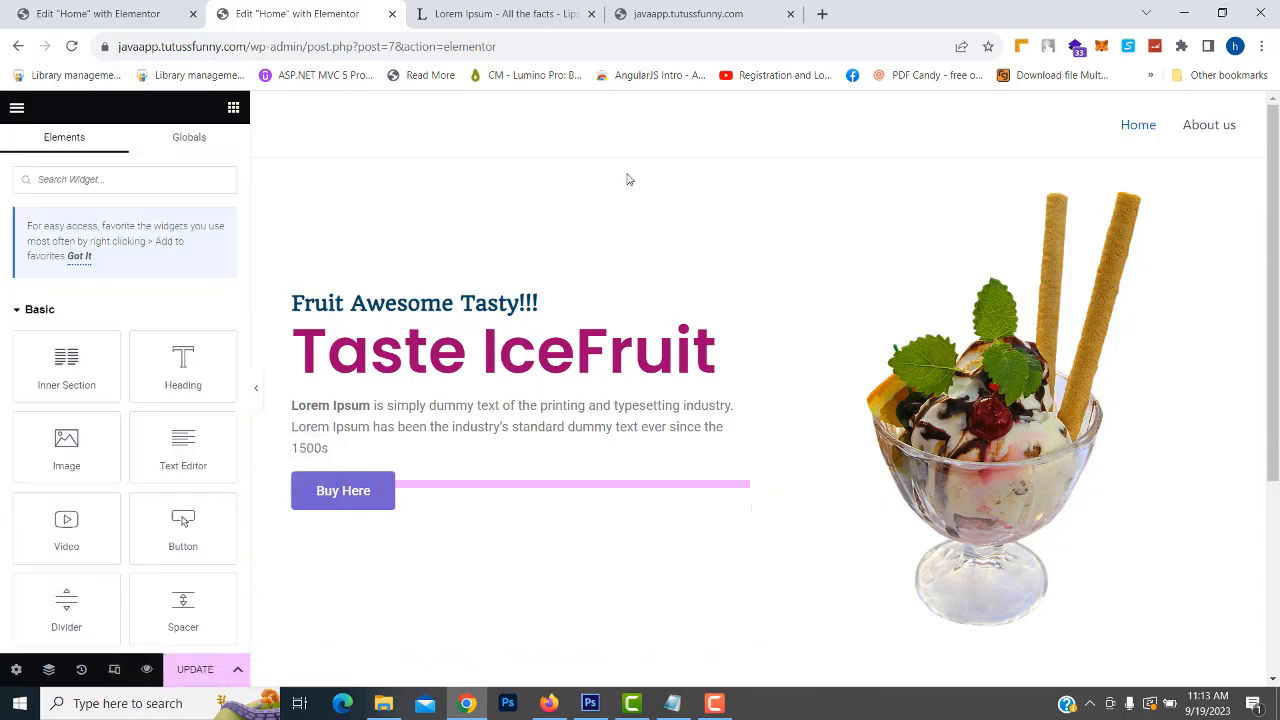
Step: Update the page and reload the live home page to review the button's new color in the hero section
click(196, 669)
click(680, 14)
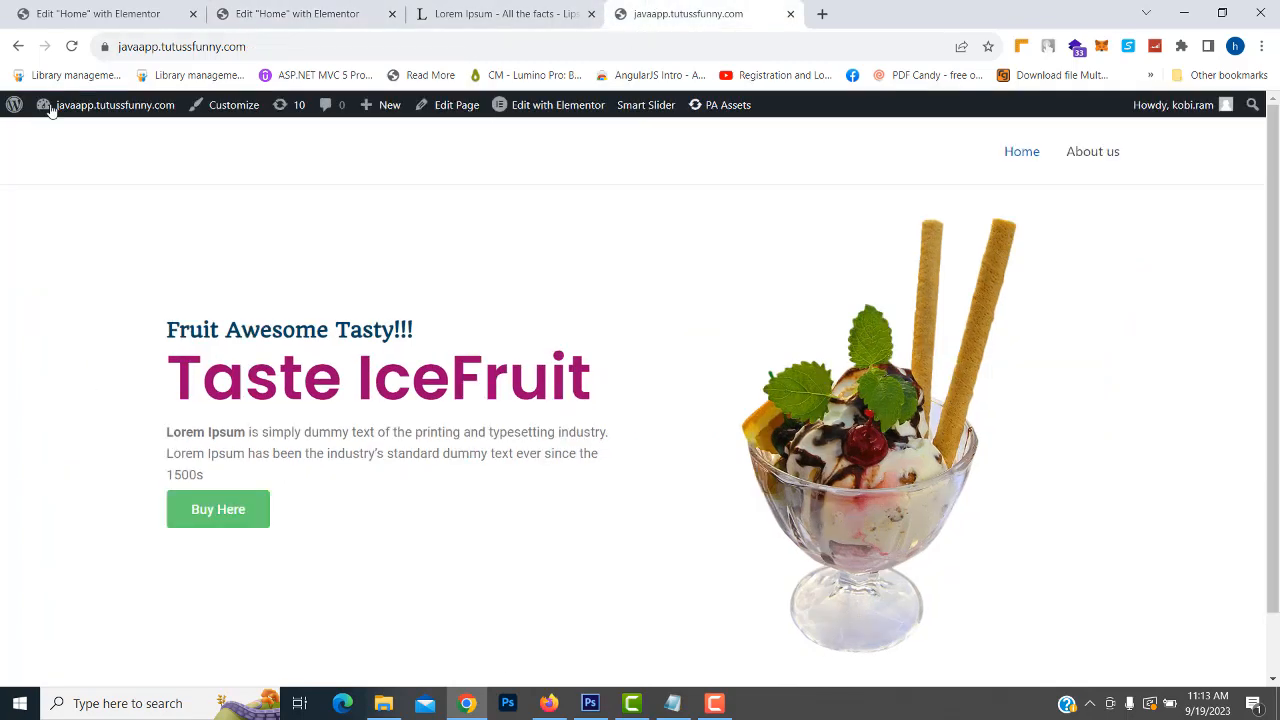
click(71, 47)
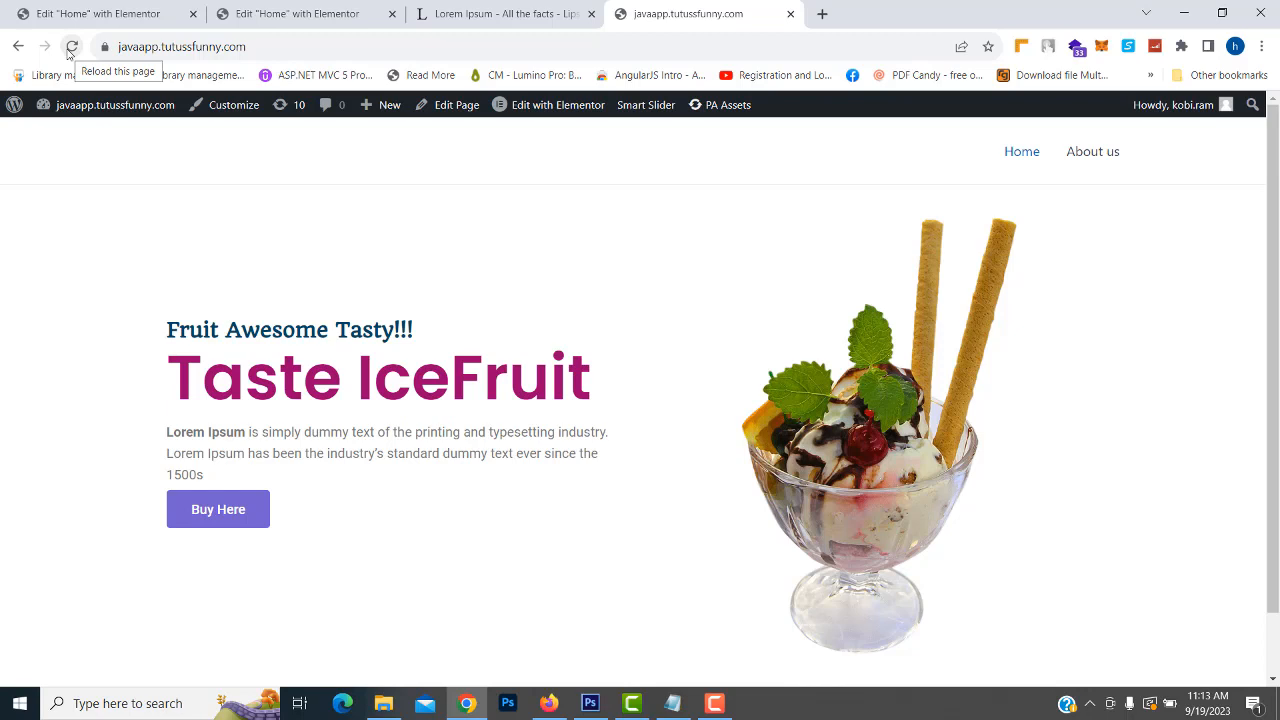
scroll(100, 100, down, 1)
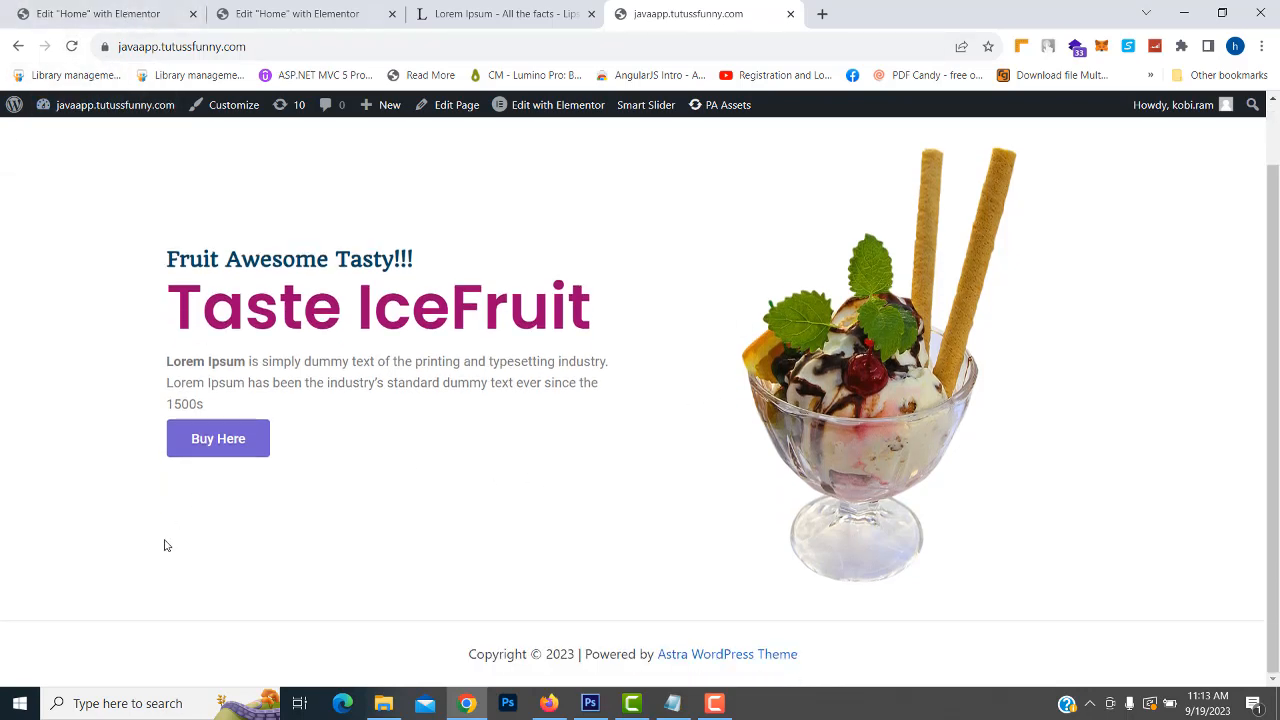
scroll(166, 545, up, 1)
Step: Return to the Elementor editor and look over the page area below the hero section
click(297, 13)
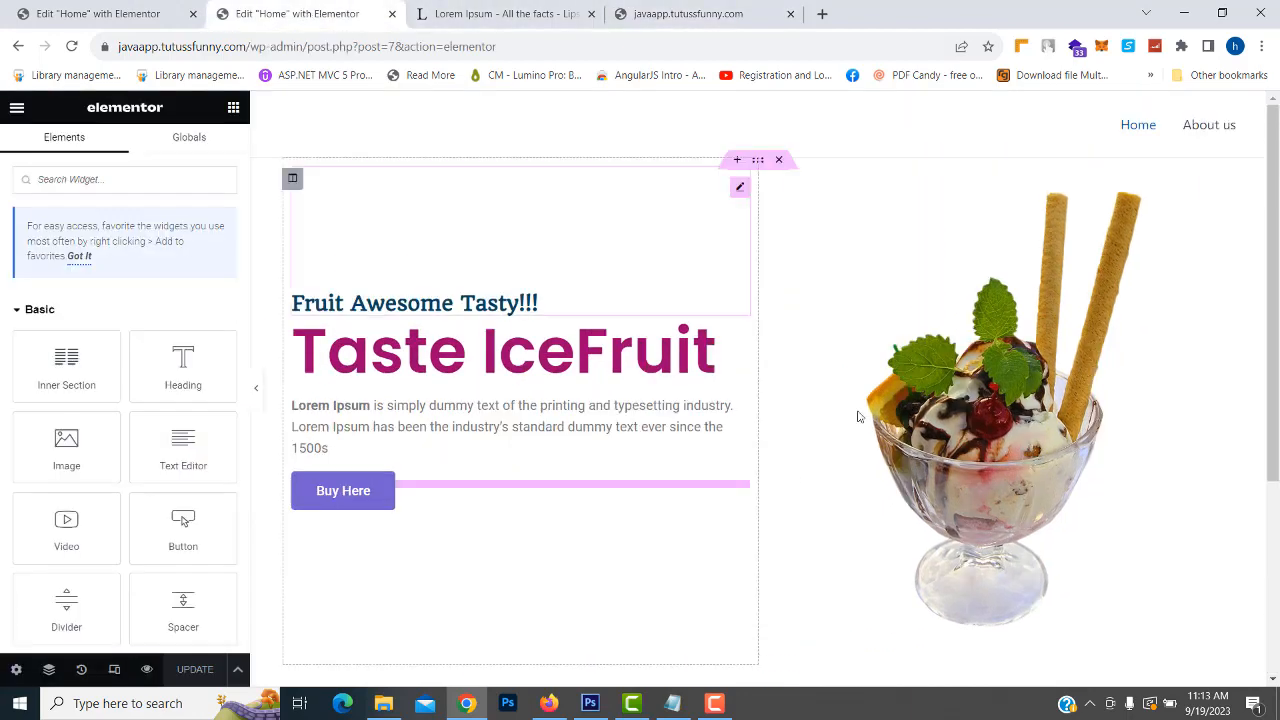
scroll(857, 416, down, 3)
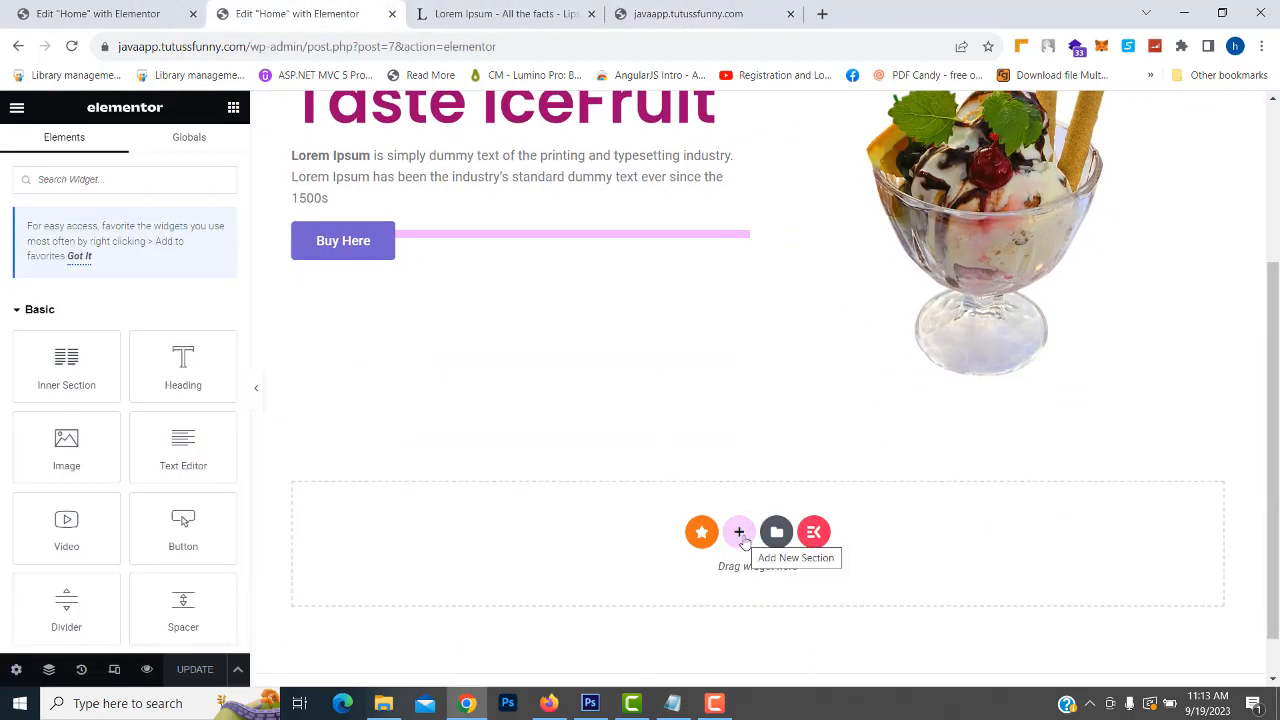
scroll(1030, 310, up, 3)
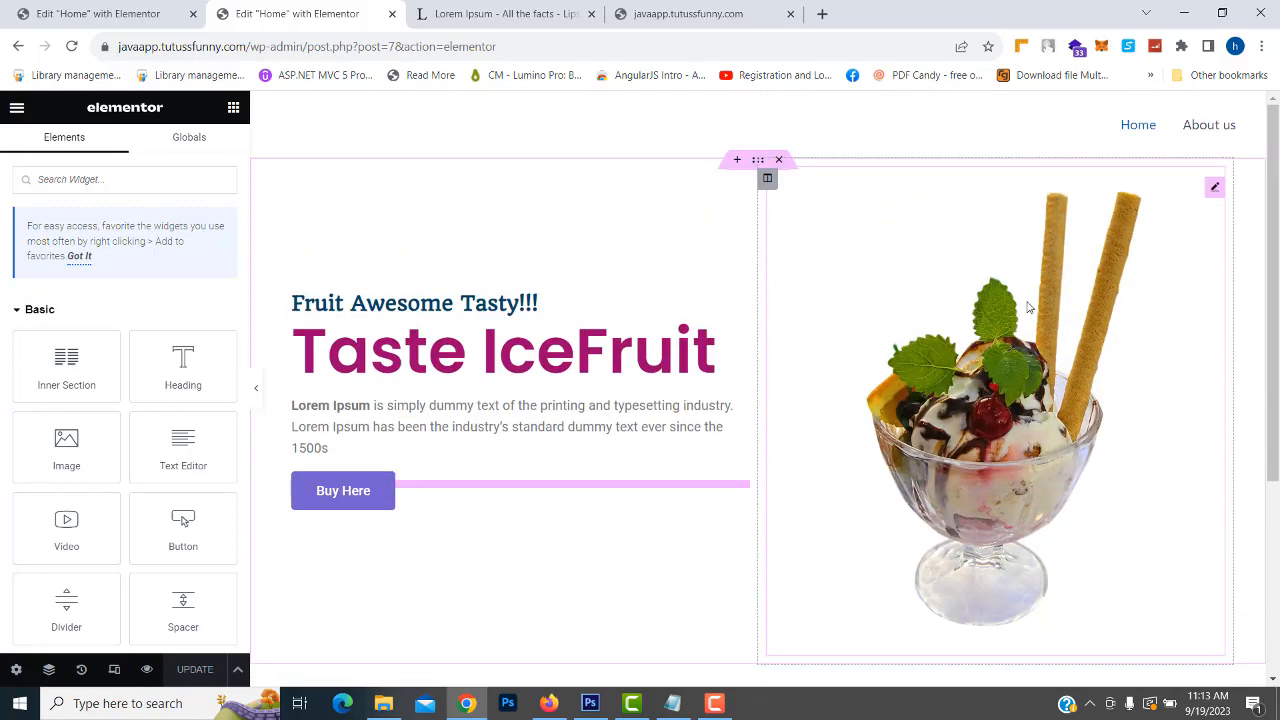